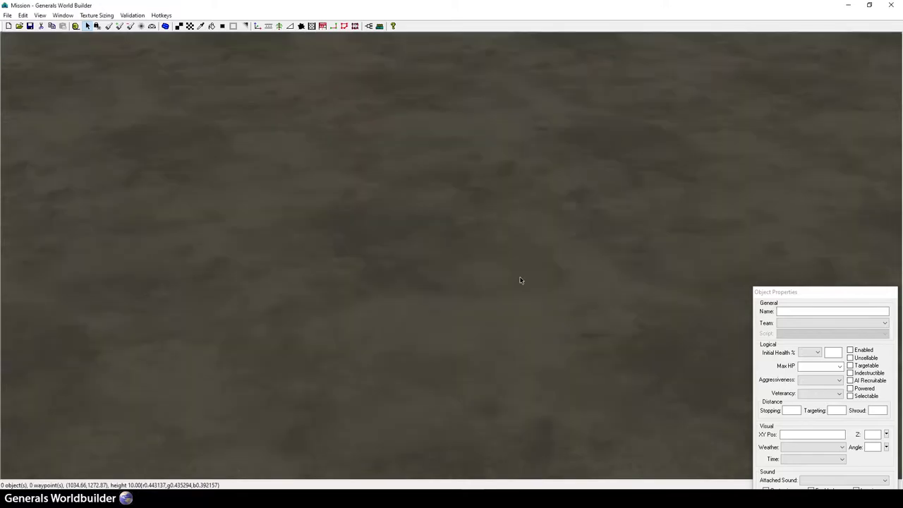
Step: Save the map as CO-OP Tutorial Map.map, replacing the existing file of that name
{"action": "left_click", "coordinate": [7, 15]}
{"action": "left_click", "coordinate": [31, 67]}
{"action": "left_click", "coordinate": [407, 176]}
{"action": "left_click", "coordinate": [481, 343]}
{"action": "left_click", "coordinate": [476, 270]}
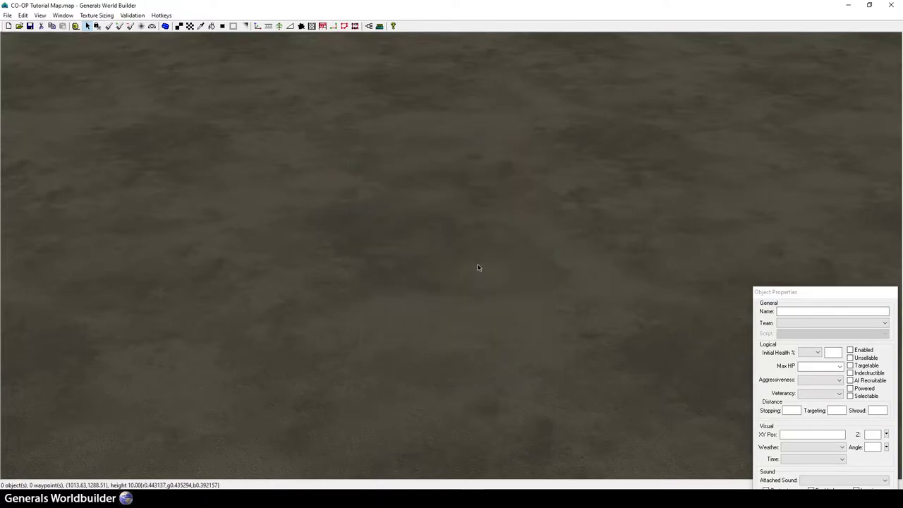
Step: Set the terrain texture brush to SnowLargeType1 from SNOW_FLAT with a width of 95 cells, ignoring the assertion failures
{"action": "left_click", "coordinate": [189, 27]}
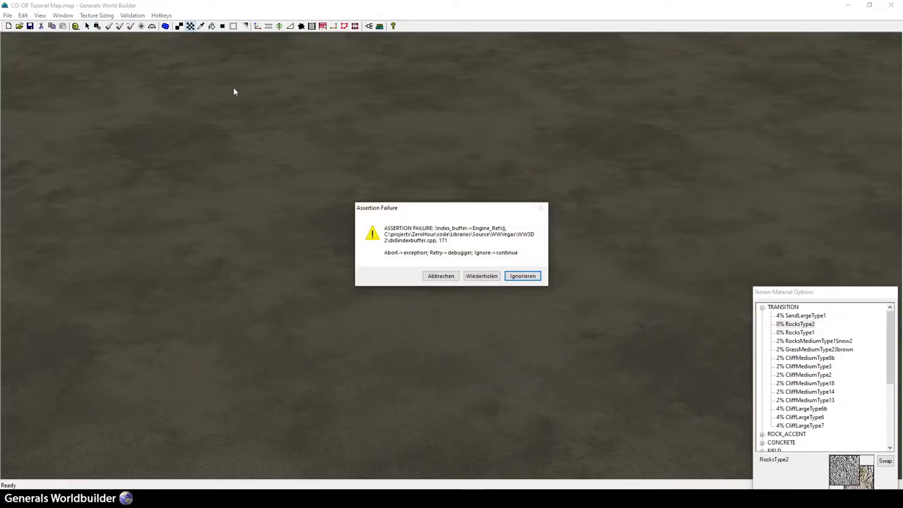
{"action": "key", "text": "Return"}
{"action": "key", "text": "Return"}
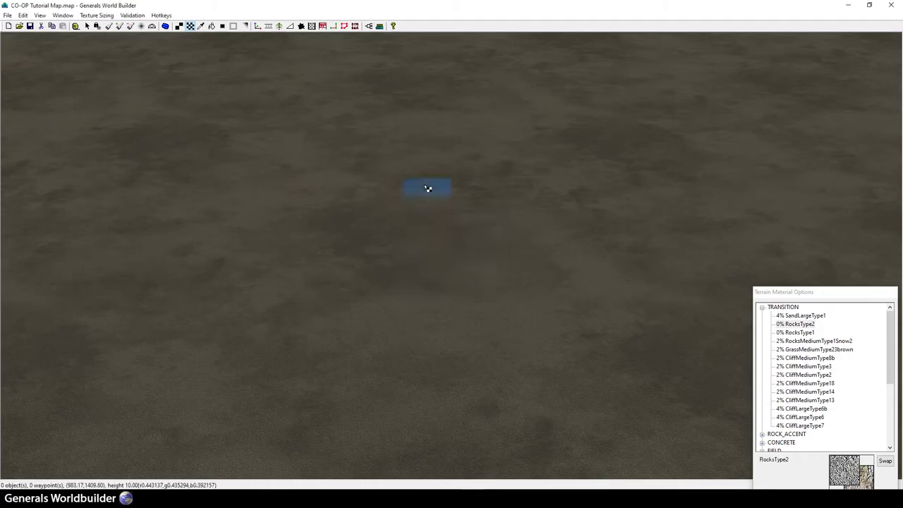
{"action": "left_click_drag", "start_coordinate": [783, 292], "coordinate": [483, 66]}
{"action": "left_click", "coordinate": [461, 83]}
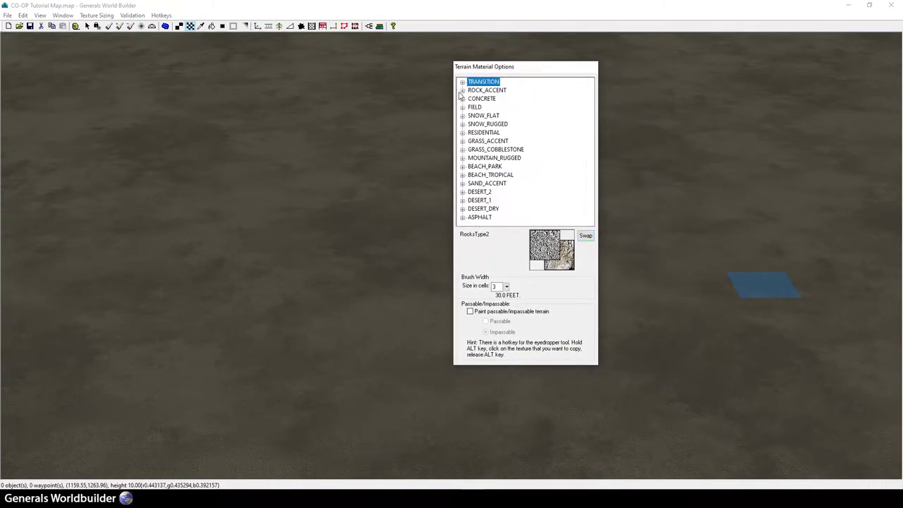
{"action": "left_click", "coordinate": [462, 116]}
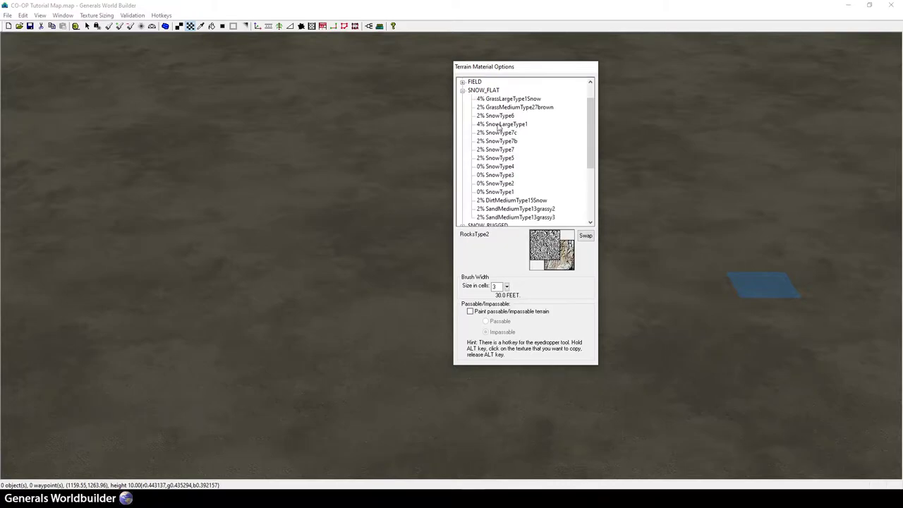
{"action": "left_click", "coordinate": [510, 124]}
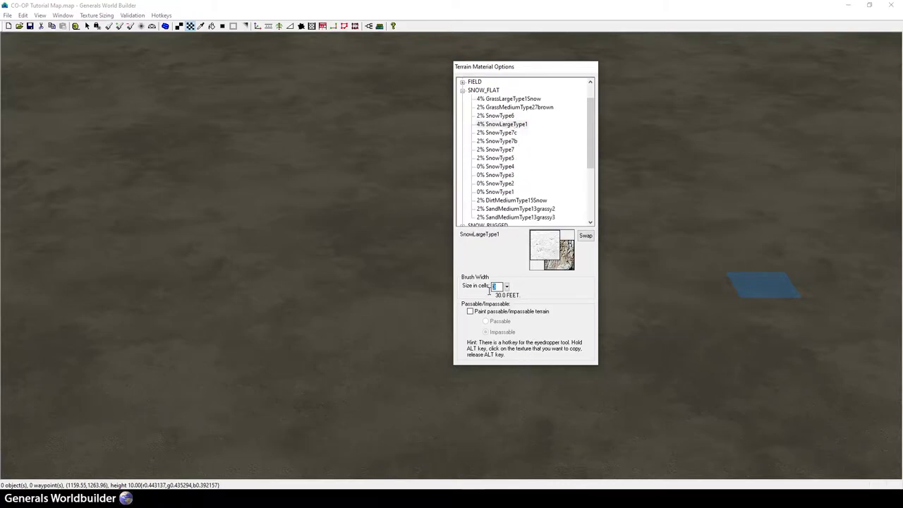
{"action": "type", "text": "95"}
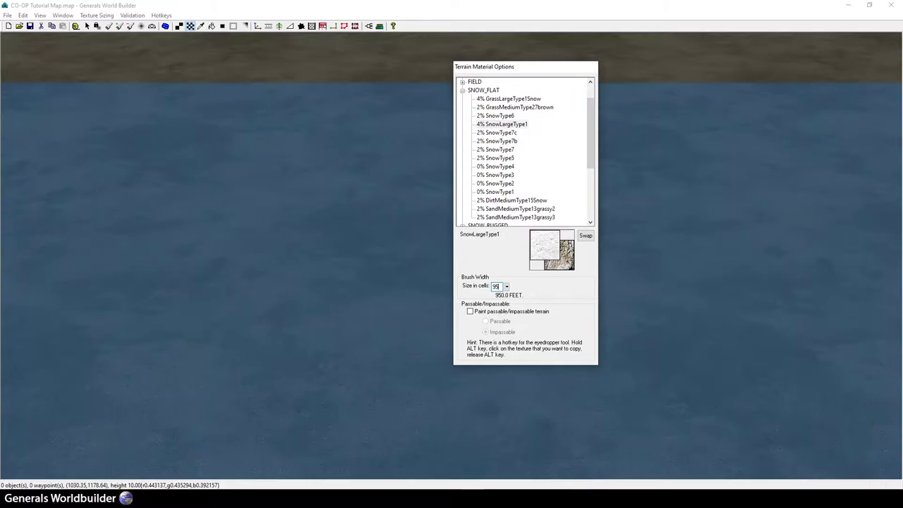
Step: Paint one SnowLargeType1 patch in the northeast corner of the map, inside the playable border
{"action": "scroll", "coordinate": [322, 229], "scroll_direction": "down", "scroll_amount": 5}
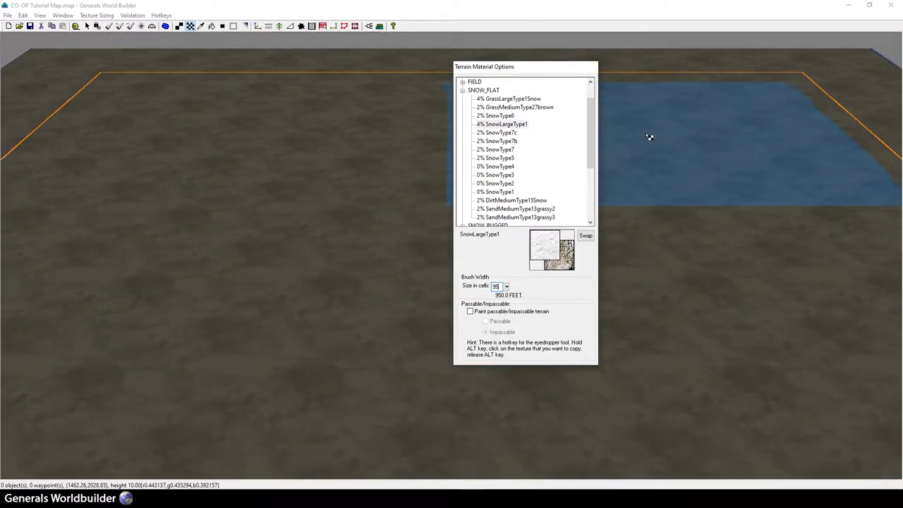
{"action": "left_click", "coordinate": [650, 134]}
{"action": "right_click_drag", "start_coordinate": [290, 179], "coordinate": [240, 342]}
{"action": "right_click", "coordinate": [220, 225]}
{"action": "left_click_drag", "start_coordinate": [487, 67], "coordinate": [659, 171]}
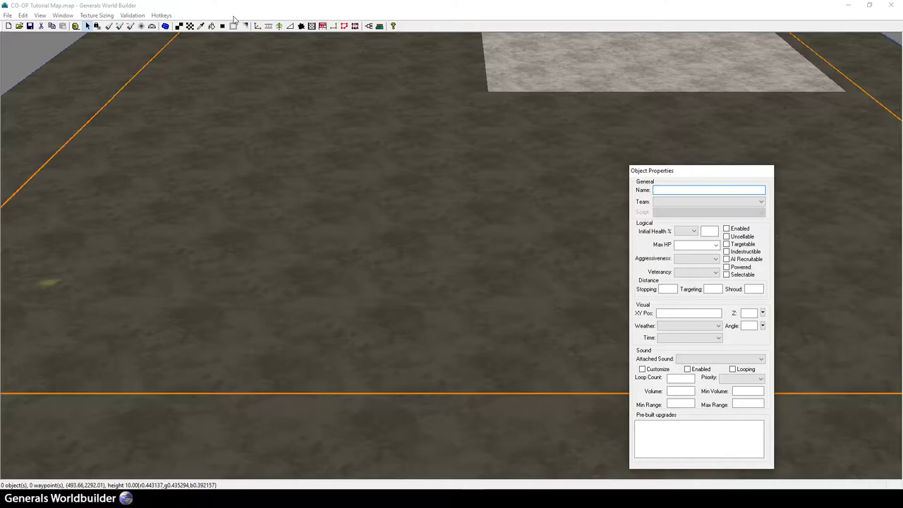
Step: Place two waypoints near the southwest corner at about (216, 440) and (296, 348), and one on the snow patch at about (1469, 2071)
{"action": "scroll", "coordinate": [255, 116], "scroll_direction": "down", "scroll_amount": 5}
{"action": "right_click_drag", "start_coordinate": [309, 219], "coordinate": [458, 151]}
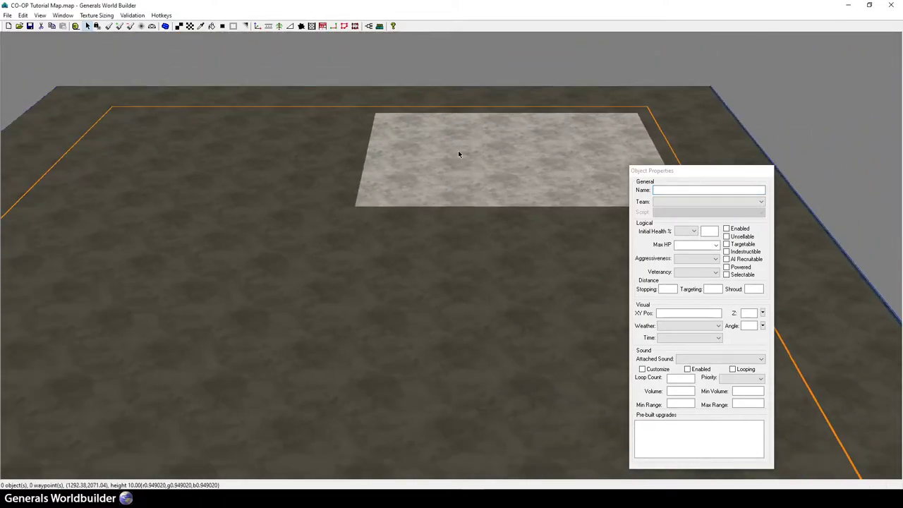
{"action": "left_click", "coordinate": [334, 27]}
{"action": "scroll", "coordinate": [284, 264], "scroll_direction": "down", "scroll_amount": 3}
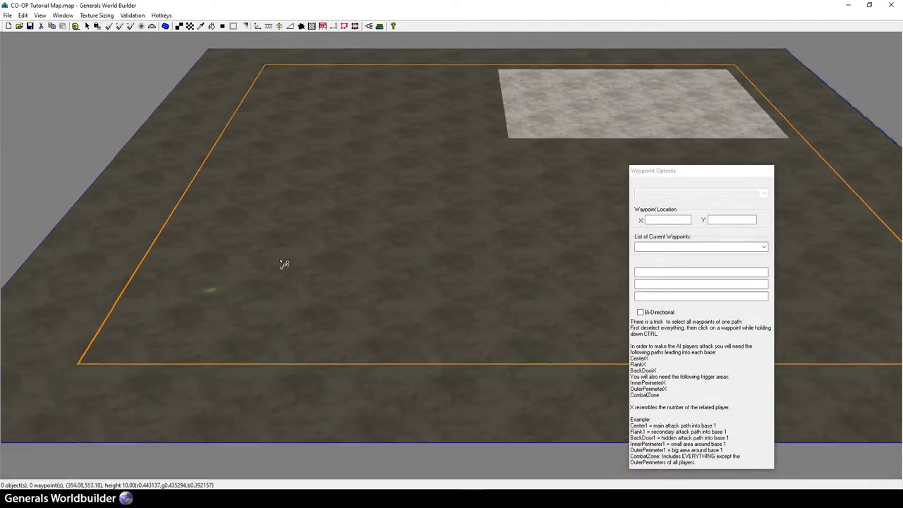
{"action": "left_click", "coordinate": [224, 280]}
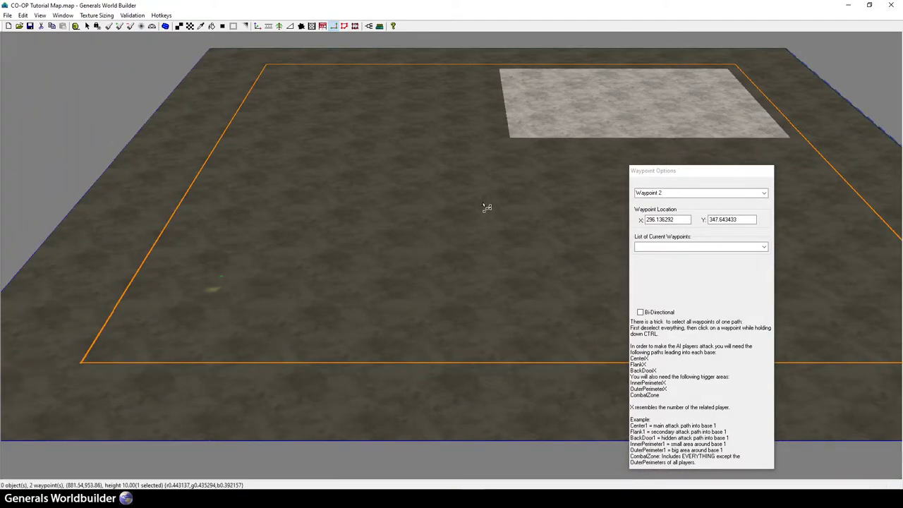
{"action": "left_click", "coordinate": [632, 102]}
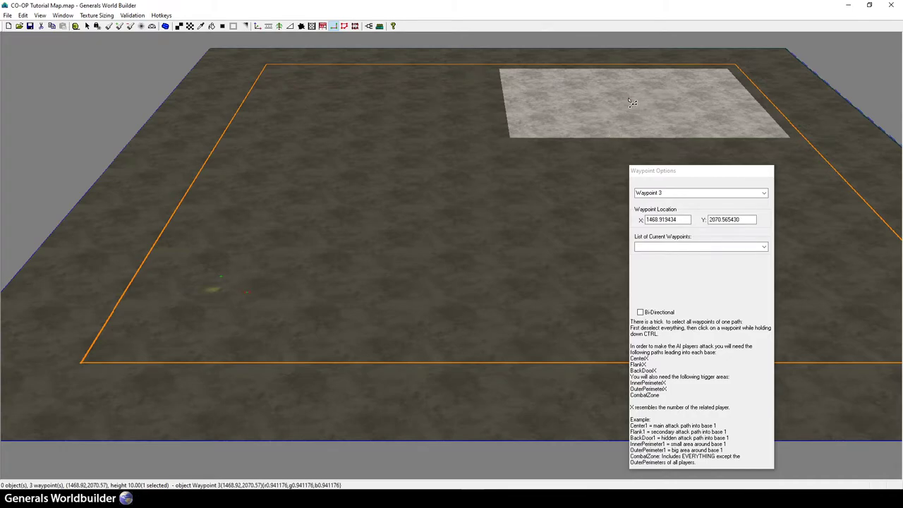
{"action": "key", "text": "Escape"}
{"action": "left_click", "coordinate": [344, 26]}
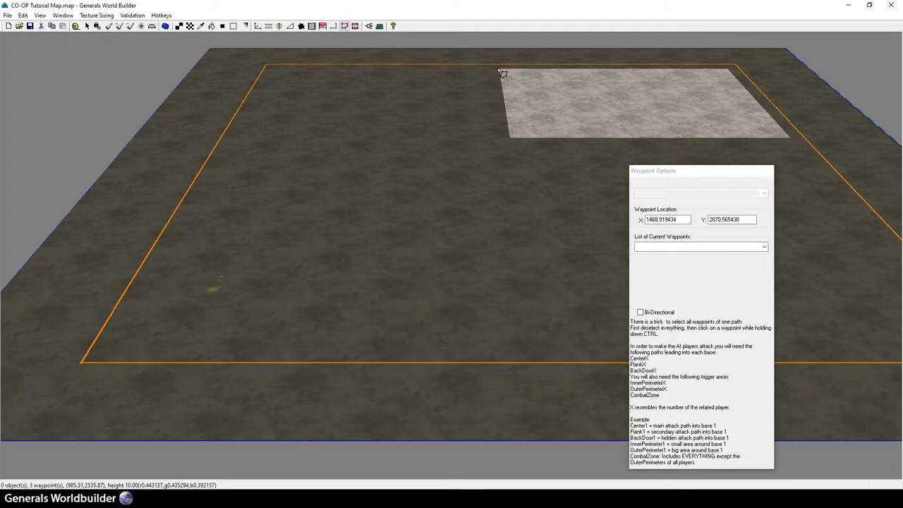
{"action": "key", "text": "Escape"}
Step: Rename the two southwest waypoints Player_1_Start and Player_2_Start, with Player_1_Start on the more northwesterly one
{"action": "left_click", "coordinate": [231, 287]}
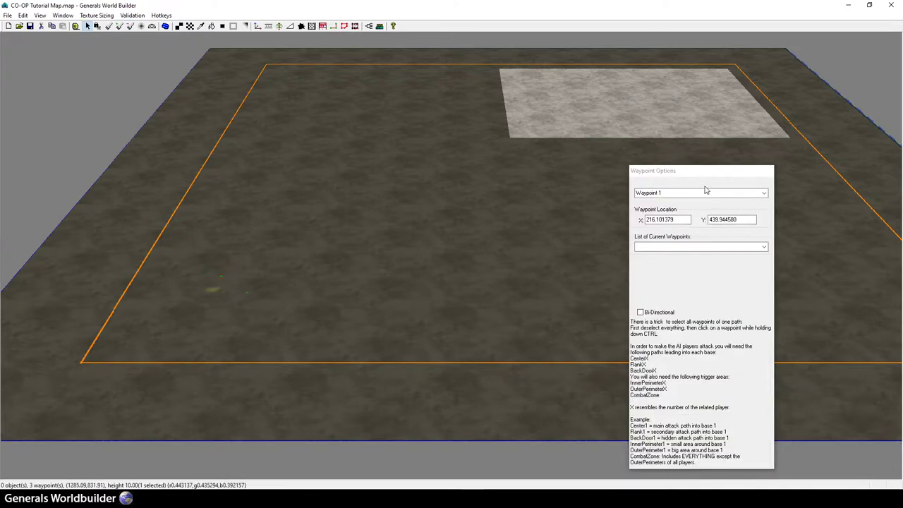
{"action": "left_click", "coordinate": [763, 194]}
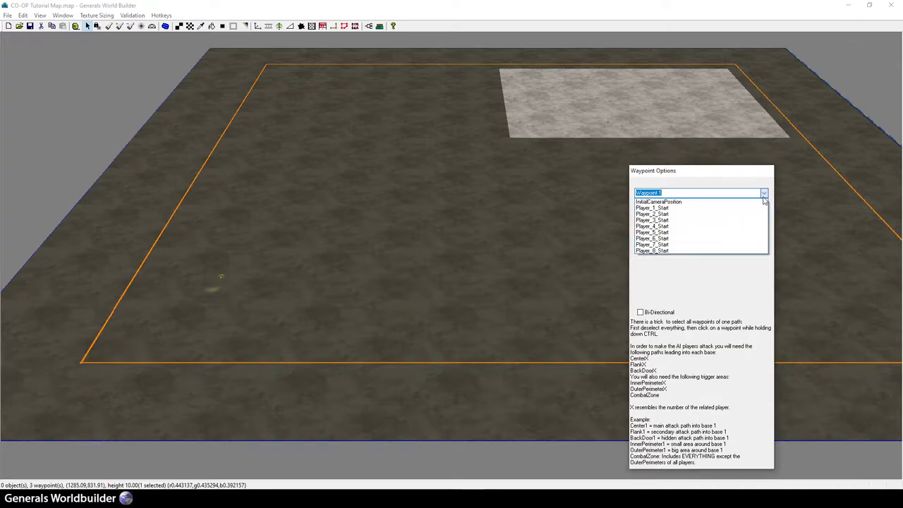
{"action": "left_click", "coordinate": [749, 207]}
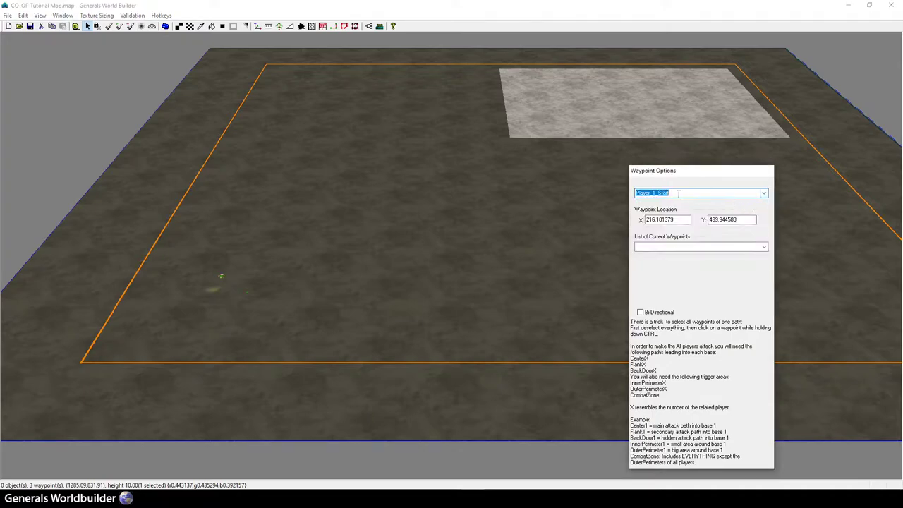
{"action": "left_click", "coordinate": [245, 291]}
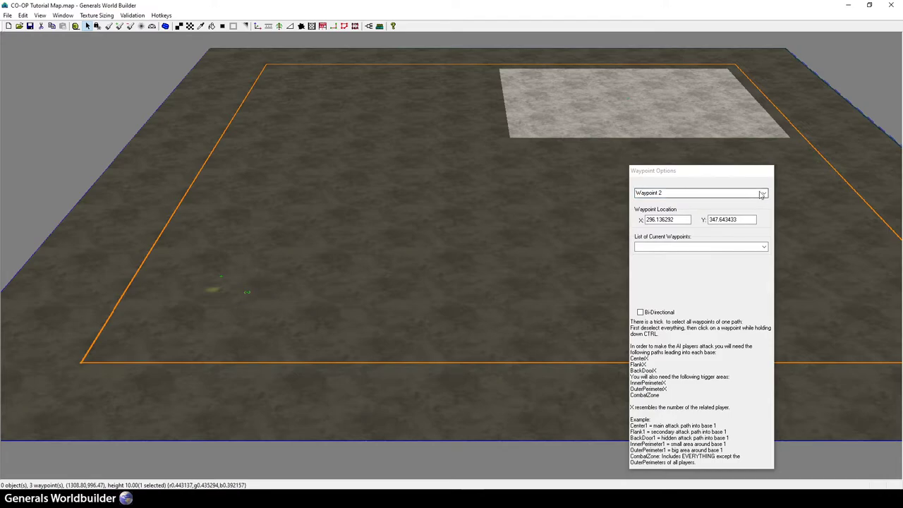
{"action": "left_click", "coordinate": [764, 193]}
{"action": "left_click", "coordinate": [749, 214]}
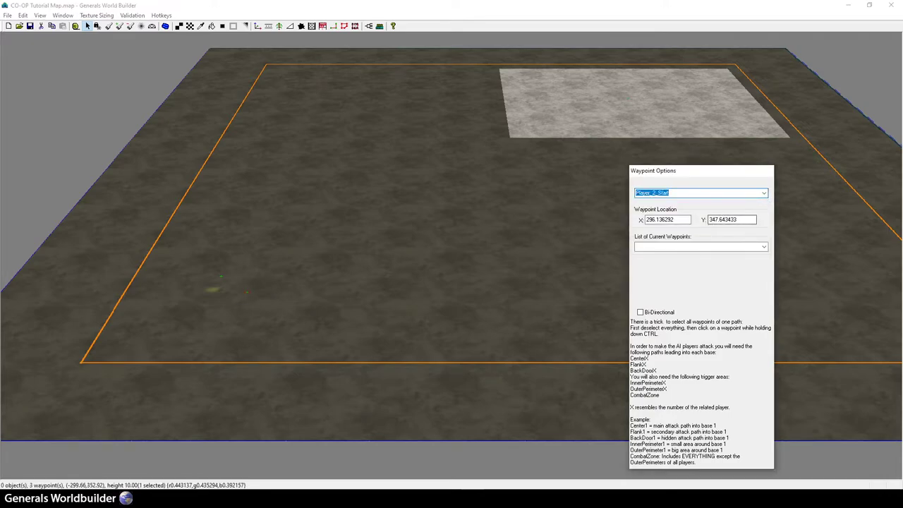
{"action": "left_click", "coordinate": [247, 292]}
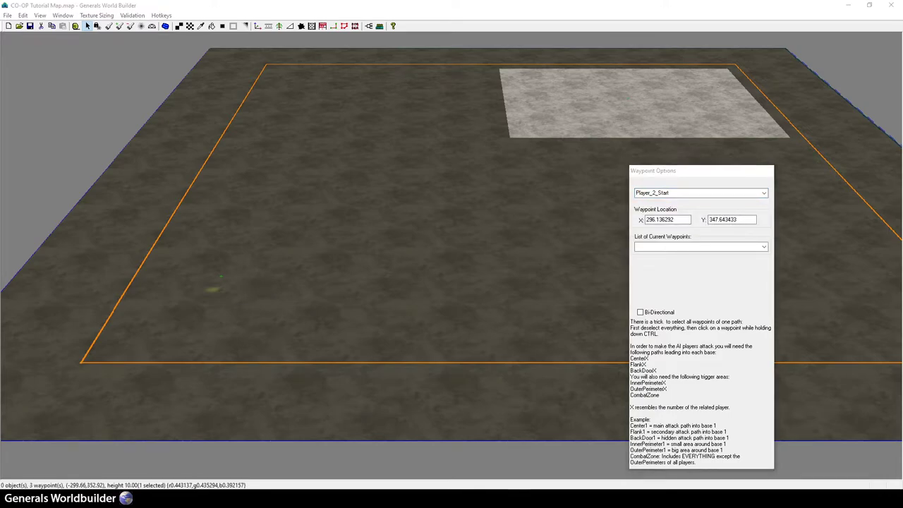
Step: Rename the waypoint on the snow patch Player_3_Start and deselect it
{"action": "left_click_drag", "start_coordinate": [618, 78], "coordinate": [678, 121]}
{"action": "left_click", "coordinate": [764, 192]}
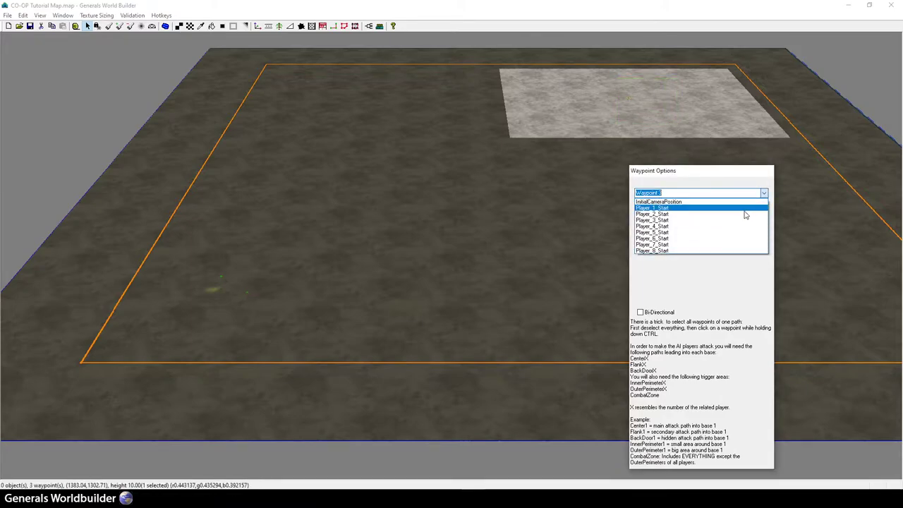
{"action": "left_click", "coordinate": [745, 220]}
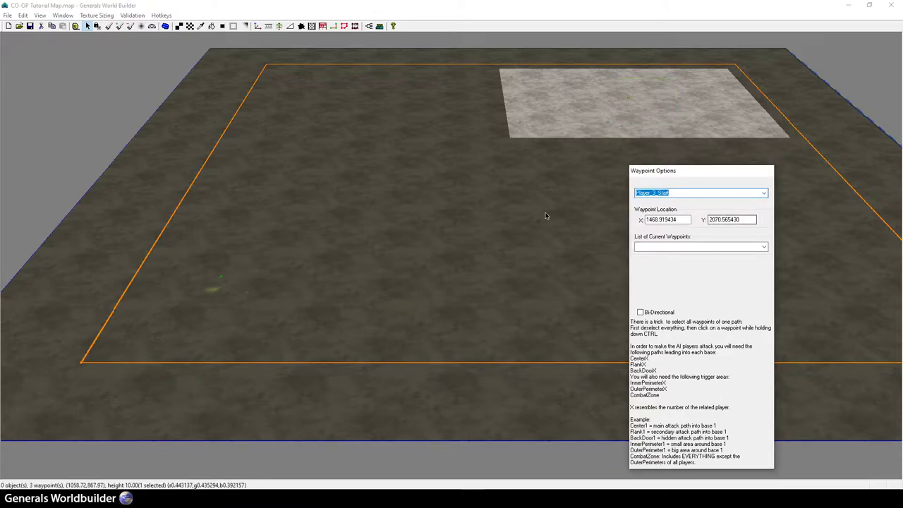
{"action": "left_click", "coordinate": [505, 139]}
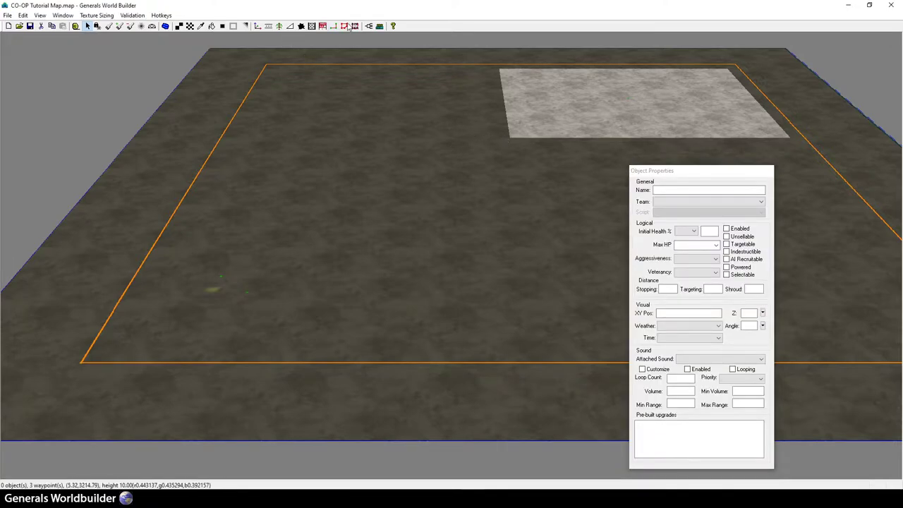
Step: Draw a four-cornered area trigger along the orange playable border, starting from its southwest corner
{"action": "left_click", "coordinate": [345, 26]}
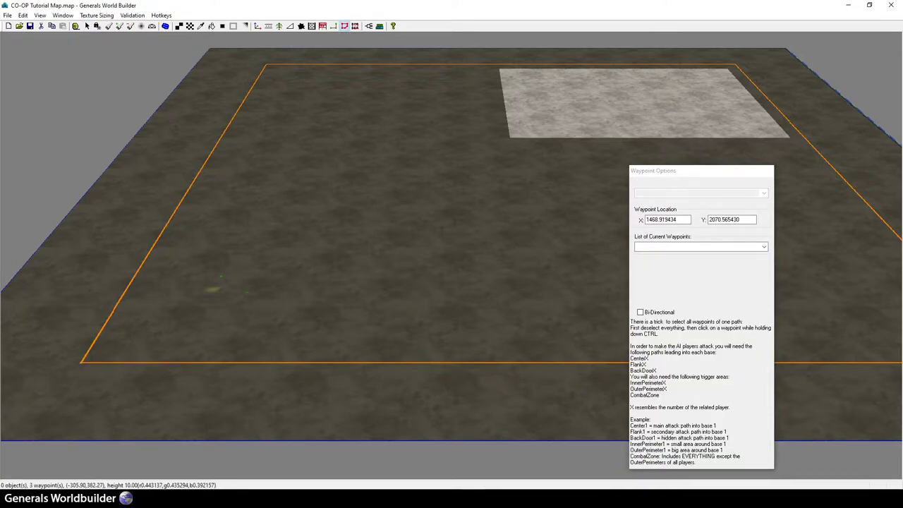
{"action": "left_click", "coordinate": [82, 365]}
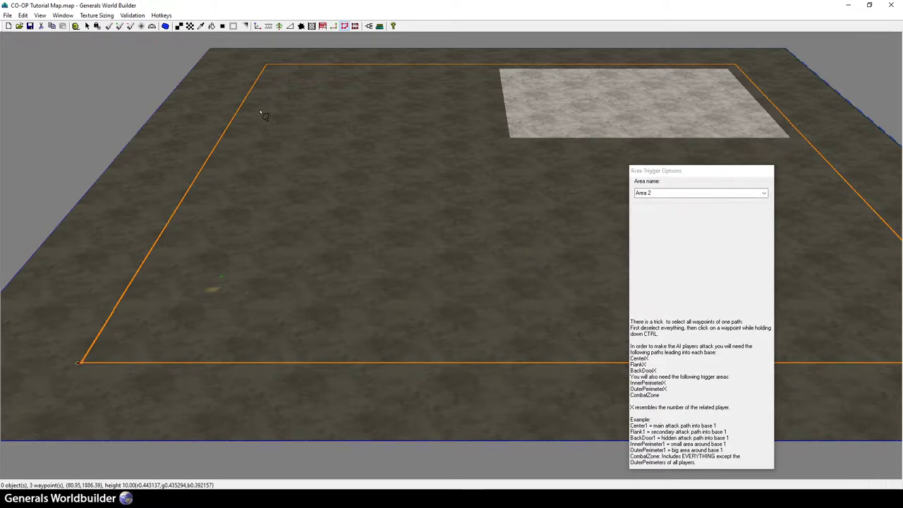
{"action": "left_click", "coordinate": [266, 64]}
{"action": "left_click", "coordinate": [736, 70]}
{"action": "left_click", "coordinate": [898, 366]}
{"action": "right_click", "coordinate": [883, 367]}
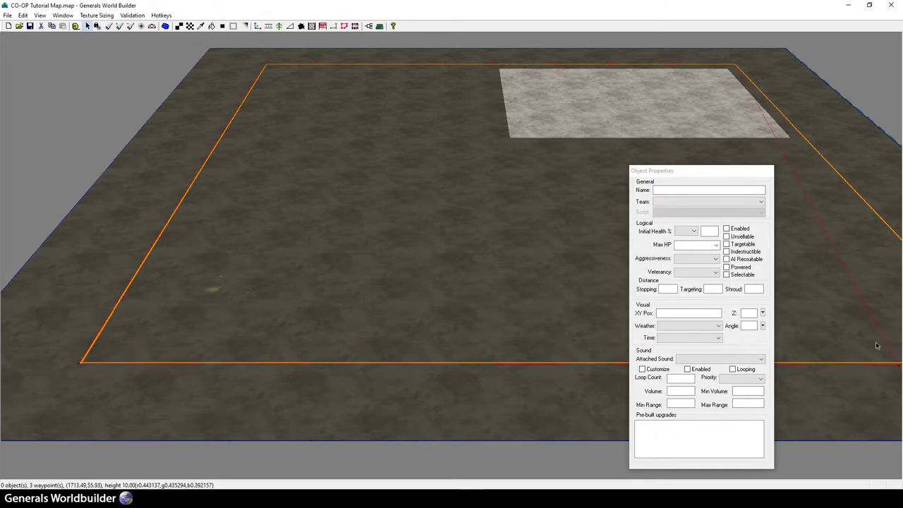
Step: Name the new area trigger around the map SkirmishWorld and deselect it
{"action": "left_click", "coordinate": [884, 339]}
{"action": "left_click", "coordinate": [656, 193]}
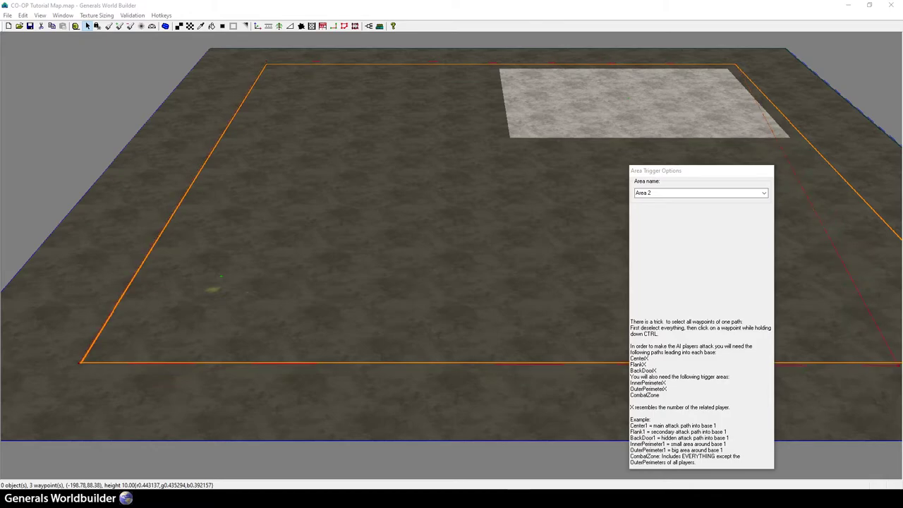
{"action": "left_click", "coordinate": [646, 203]}
{"action": "left_click", "coordinate": [647, 197]}
{"action": "left_click", "coordinate": [674, 224]}
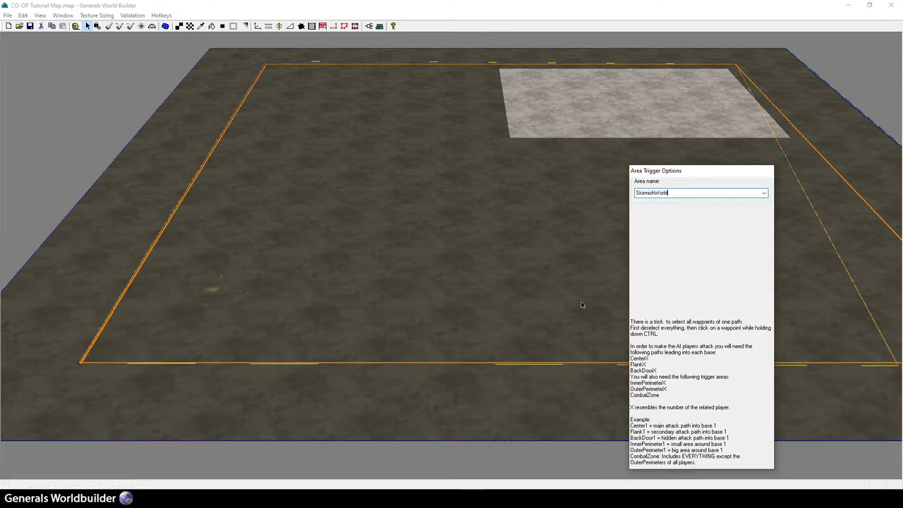
{"action": "left_click", "coordinate": [483, 233]}
Step: Align the southwest corner point of the SkirmishWorld area with the corner of the orange playable border
{"action": "right_click_drag", "start_coordinate": [483, 232], "coordinate": [388, 317]}
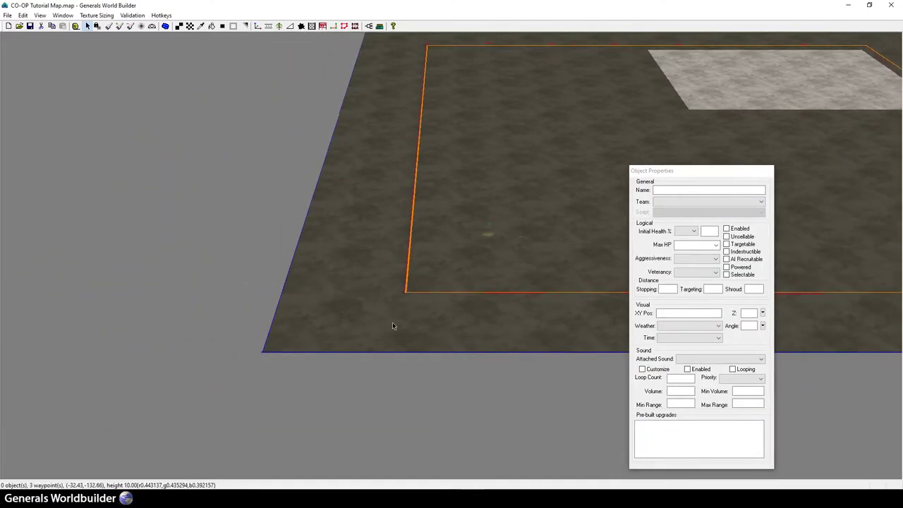
{"action": "scroll", "coordinate": [419, 322], "scroll_direction": "up", "scroll_amount": 5}
{"action": "right_click_drag", "start_coordinate": [402, 286], "coordinate": [487, 127]}
{"action": "scroll", "coordinate": [355, 325], "scroll_direction": "up", "scroll_amount": 1}
{"action": "right_click_drag", "start_coordinate": [354, 327], "coordinate": [381, 351]}
{"action": "scroll", "coordinate": [377, 347], "scroll_direction": "up", "scroll_amount": 2}
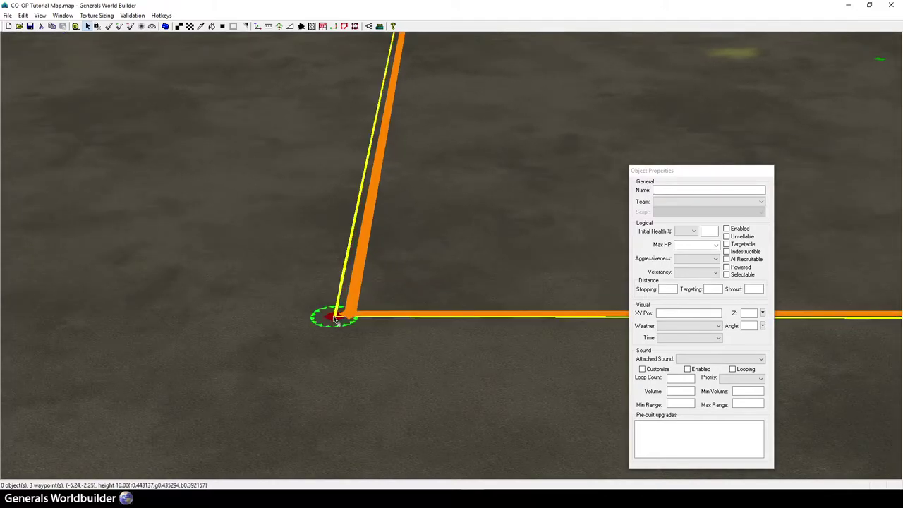
{"action": "left_click", "coordinate": [351, 316]}
{"action": "left_click", "coordinate": [367, 321]}
{"action": "scroll", "coordinate": [445, 317], "scroll_direction": "down", "scroll_amount": 4}
Step: Move the northwest corner point of the SkirmishWorld area onto the corner of the orange playable border
{"action": "right_click_drag", "start_coordinate": [461, 325], "coordinate": [476, 22]}
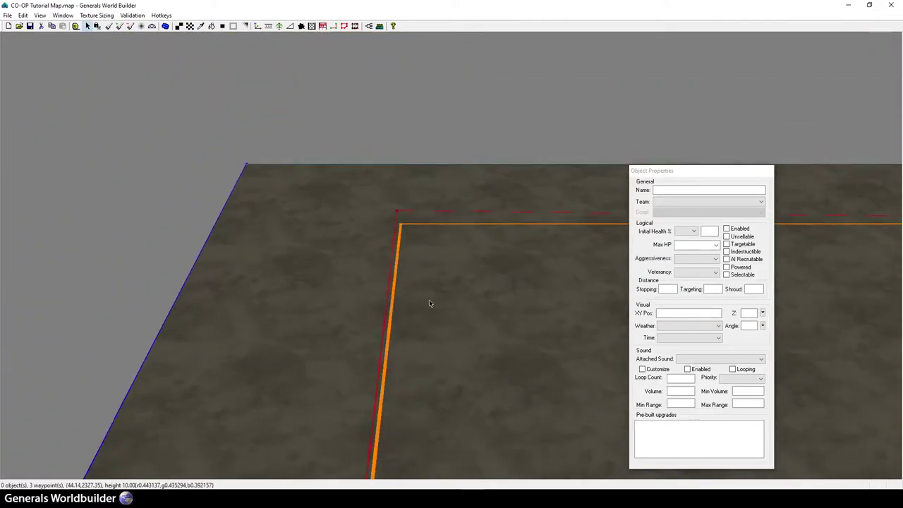
{"action": "scroll", "coordinate": [423, 291], "scroll_direction": "up", "scroll_amount": 4}
{"action": "right_click_drag", "start_coordinate": [447, 343], "coordinate": [452, 395]}
{"action": "scroll", "coordinate": [389, 346], "scroll_direction": "up", "scroll_amount": 4}
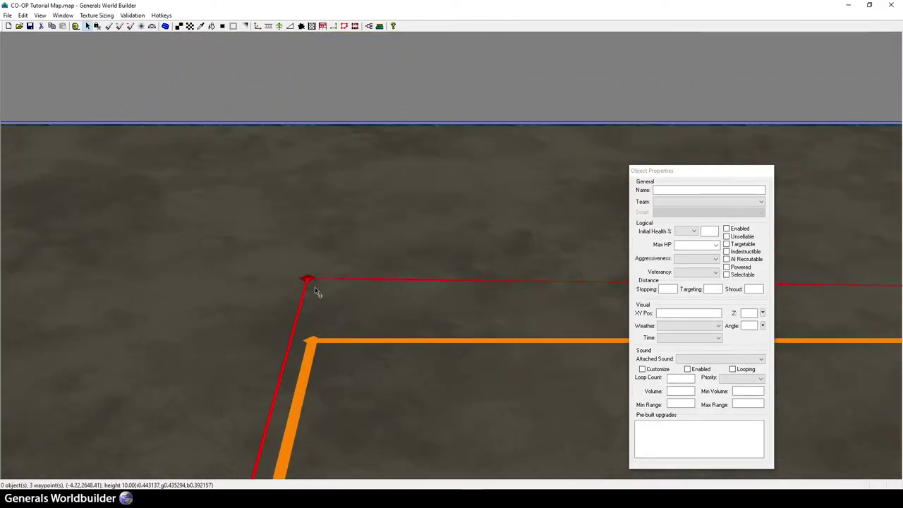
{"action": "left_click_drag", "start_coordinate": [309, 282], "coordinate": [313, 342]}
{"action": "left_click", "coordinate": [314, 343]}
{"action": "scroll", "coordinate": [371, 347], "scroll_direction": "down", "scroll_amount": 5}
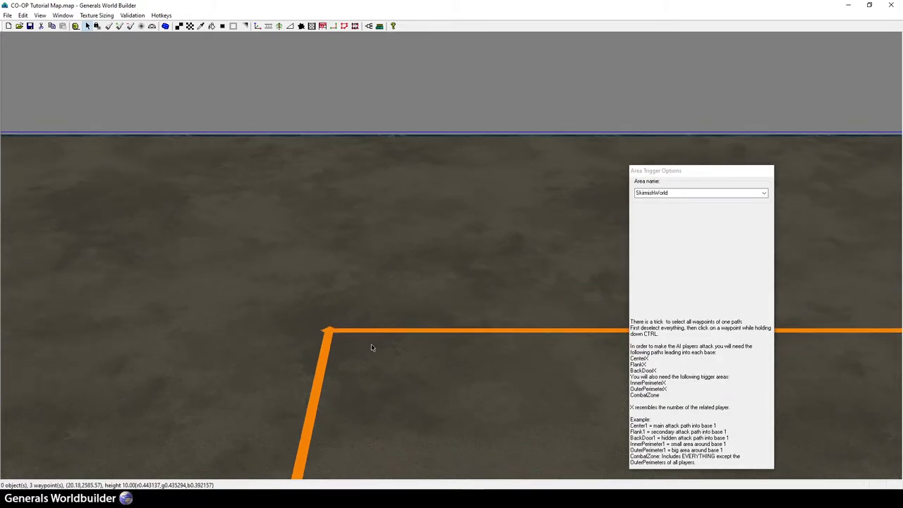
Step: Align the northeast corner point of the SkirmishWorld area with the corner of the orange playable border
{"action": "scroll", "coordinate": [405, 336], "scroll_direction": "down", "scroll_amount": 2}
{"action": "right_click_drag", "start_coordinate": [100, 171], "coordinate": [621, 229]}
{"action": "right_click_drag", "start_coordinate": [261, 191], "coordinate": [478, 247]}
{"action": "scroll", "coordinate": [477, 247], "scroll_direction": "up", "scroll_amount": 2}
{"action": "scroll", "coordinate": [475, 253], "scroll_direction": "up", "scroll_amount": 4}
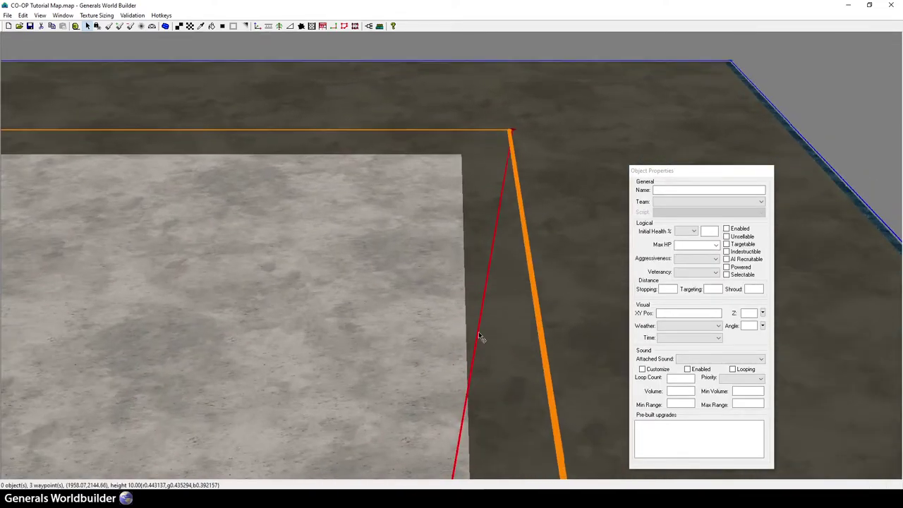
{"action": "right_click_drag", "start_coordinate": [477, 337], "coordinate": [494, 254]}
{"action": "scroll", "coordinate": [486, 339], "scroll_direction": "up", "scroll_amount": 4}
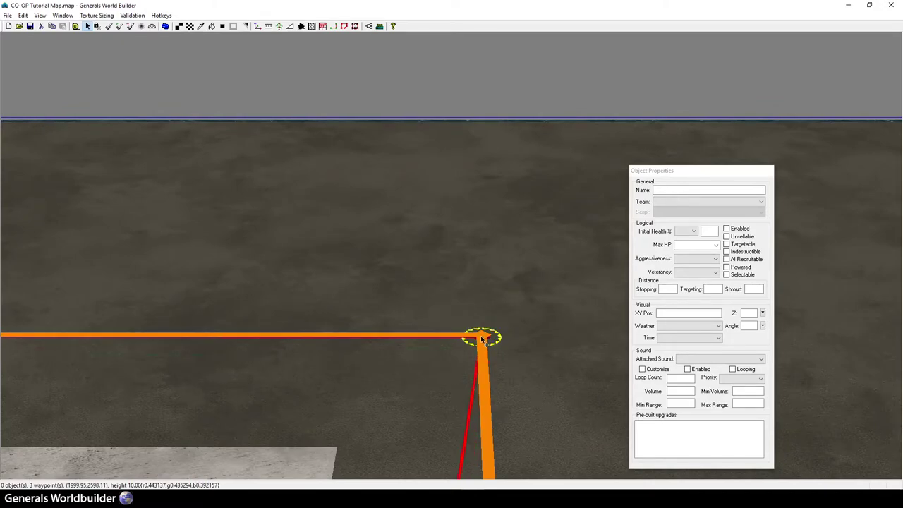
{"action": "left_click", "coordinate": [480, 336]}
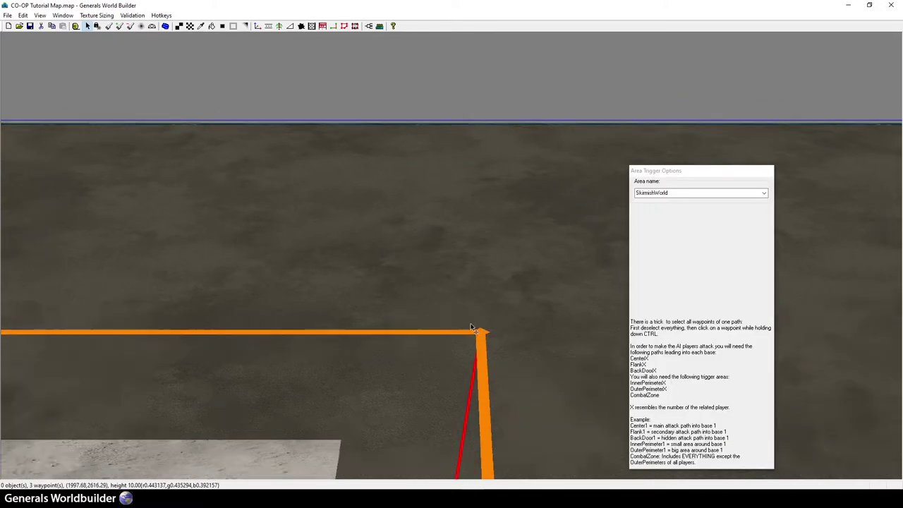
Step: Move the southeast corner point of the SkirmishWorld area onto the corner of the orange playable border
{"action": "scroll", "coordinate": [475, 321], "scroll_direction": "down", "scroll_amount": 6}
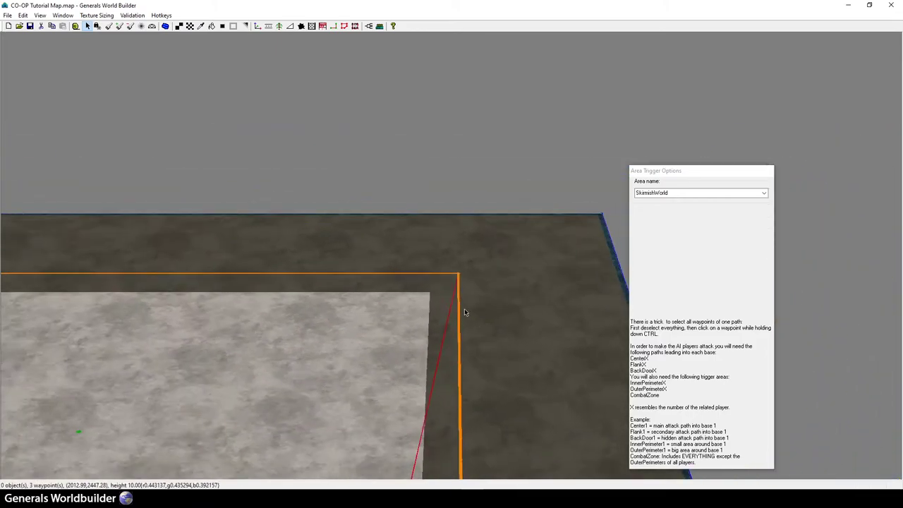
{"action": "scroll", "coordinate": [405, 215], "scroll_direction": "down", "scroll_amount": 1}
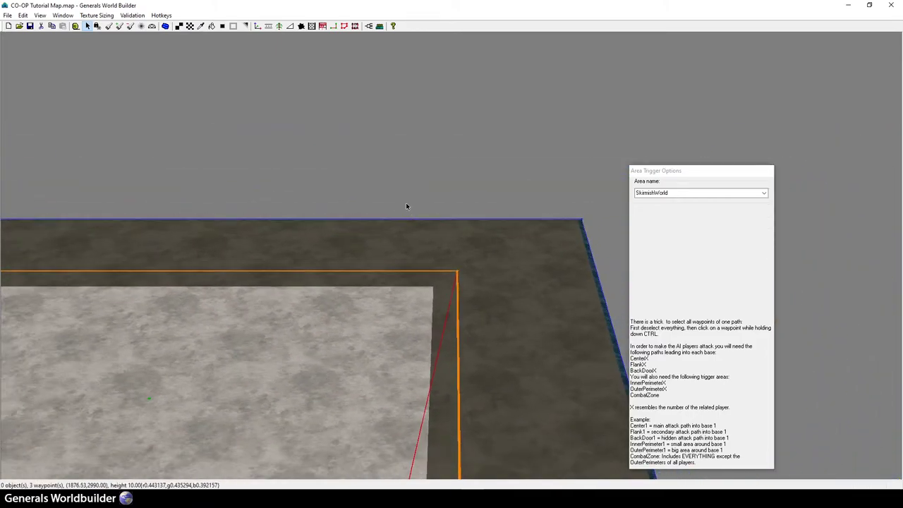
{"action": "scroll", "coordinate": [407, 204], "scroll_direction": "down", "scroll_amount": 1}
{"action": "right_click_drag", "start_coordinate": [433, 175], "coordinate": [438, 120]}
{"action": "right_click_drag", "start_coordinate": [370, 395], "coordinate": [360, 279]}
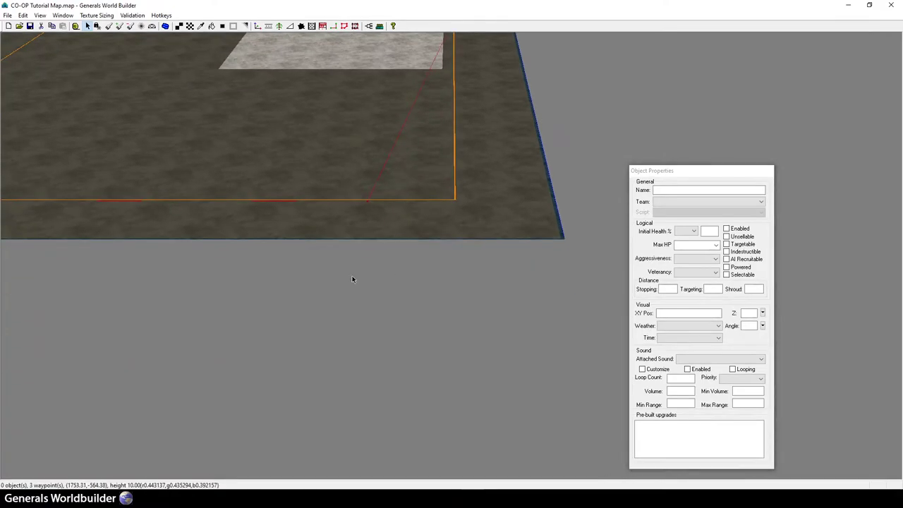
{"action": "scroll", "coordinate": [359, 281], "scroll_direction": "up", "scroll_amount": 2}
{"action": "right_click_drag", "start_coordinate": [268, 81], "coordinate": [338, 184]}
{"action": "scroll", "coordinate": [412, 360], "scroll_direction": "up", "scroll_amount": 2}
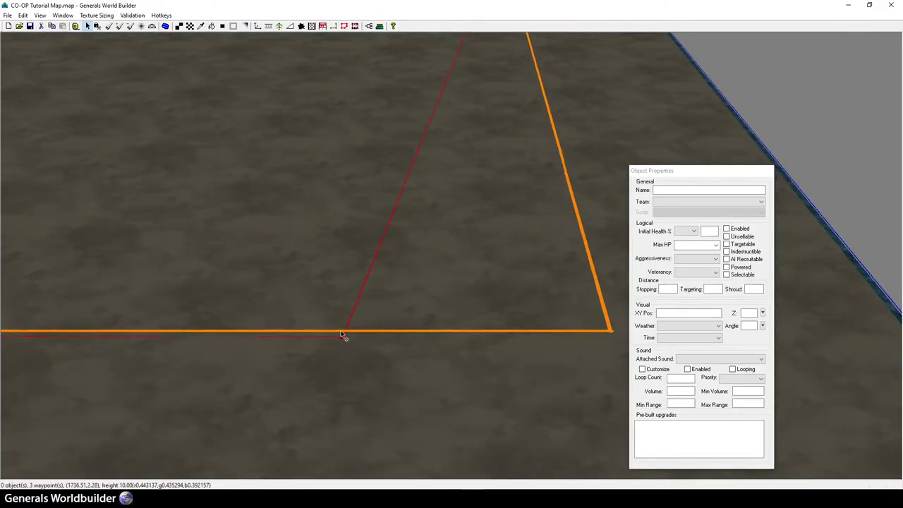
{"action": "left_click_drag", "start_coordinate": [341, 336], "coordinate": [613, 332]}
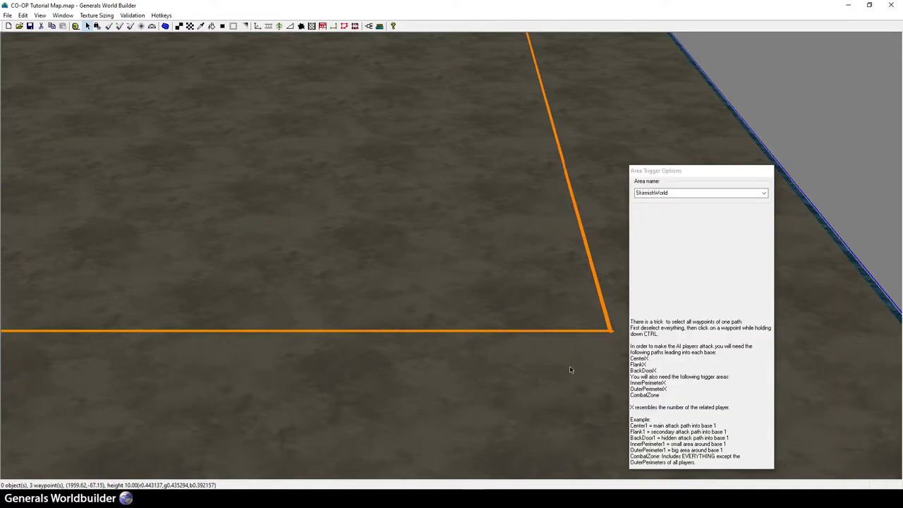
Step: Inspect the player start waypoints near the map's southwest corner and inside the painted enemy base
{"action": "scroll", "coordinate": [548, 379], "scroll_direction": "down", "scroll_amount": 3}
{"action": "scroll", "coordinate": [537, 352], "scroll_direction": "down", "scroll_amount": 4}
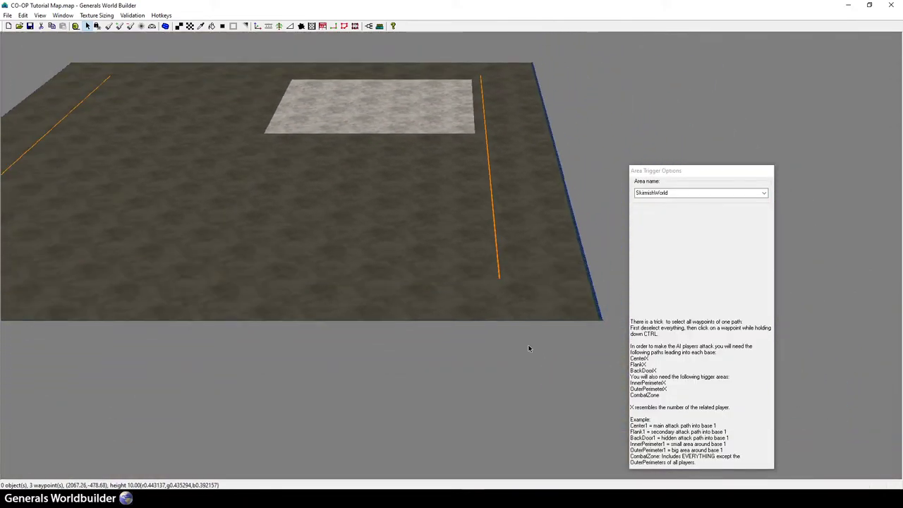
{"action": "right_click_drag", "start_coordinate": [520, 346], "coordinate": [328, 239]}
{"action": "right_click", "coordinate": [330, 239]}
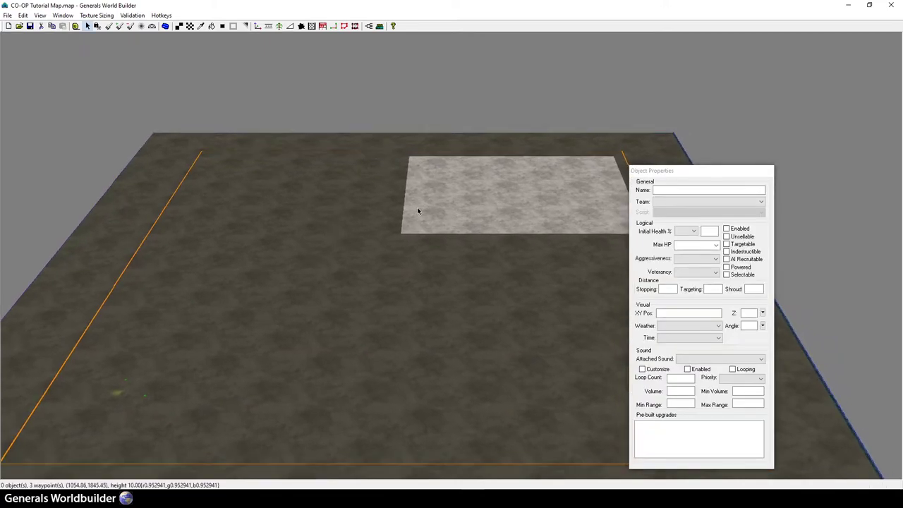
{"action": "left_click", "coordinate": [138, 383]}
{"action": "left_click", "coordinate": [144, 392]}
{"action": "left_click", "coordinate": [511, 195]}
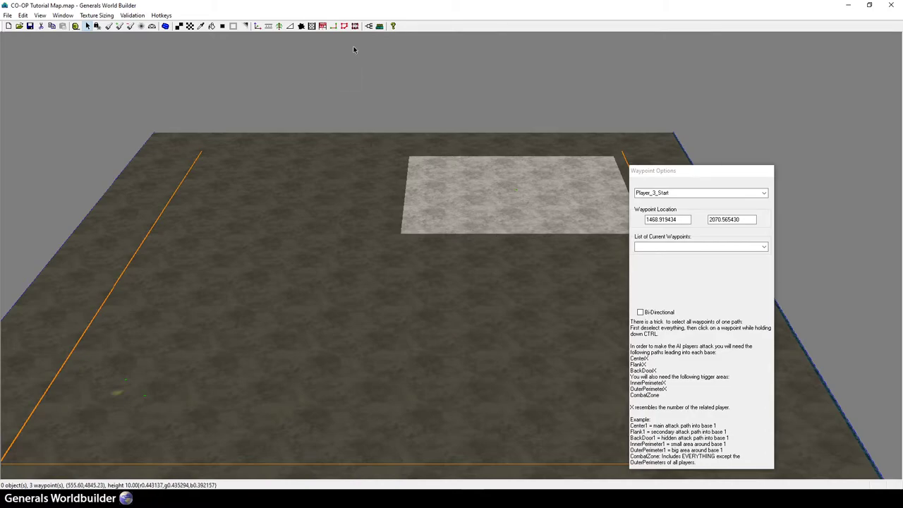
{"action": "left_click", "coordinate": [335, 86]}
Step: Draw a four-cornered area trigger around the two southwest player starts, just inside the orange playable border
{"action": "left_click", "coordinate": [345, 27]}
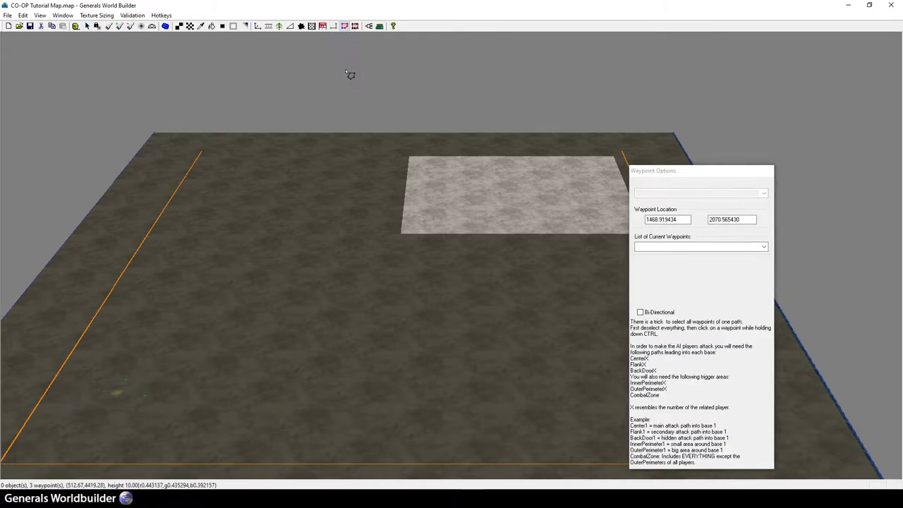
{"action": "right_click_drag", "start_coordinate": [441, 238], "coordinate": [249, 380]}
{"action": "scroll", "coordinate": [240, 356], "scroll_direction": "up", "scroll_amount": 5}
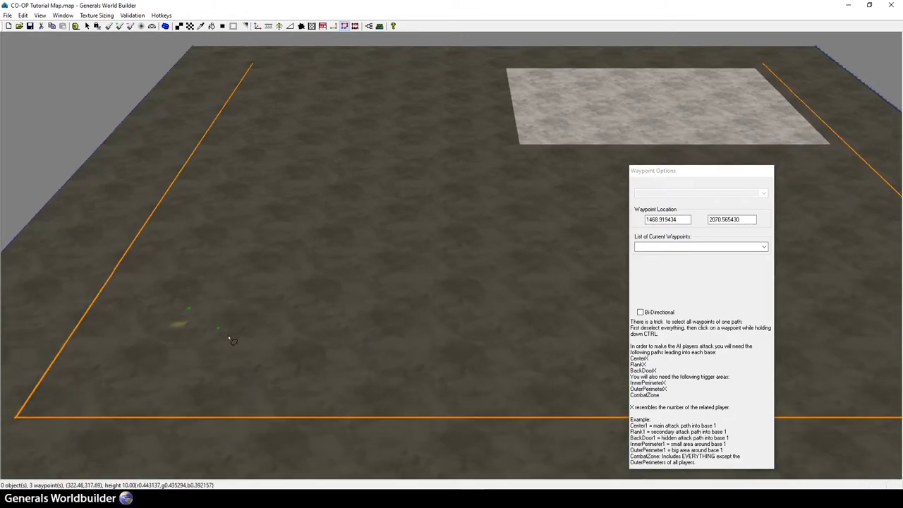
{"action": "right_click_drag", "start_coordinate": [392, 306], "coordinate": [279, 349]}
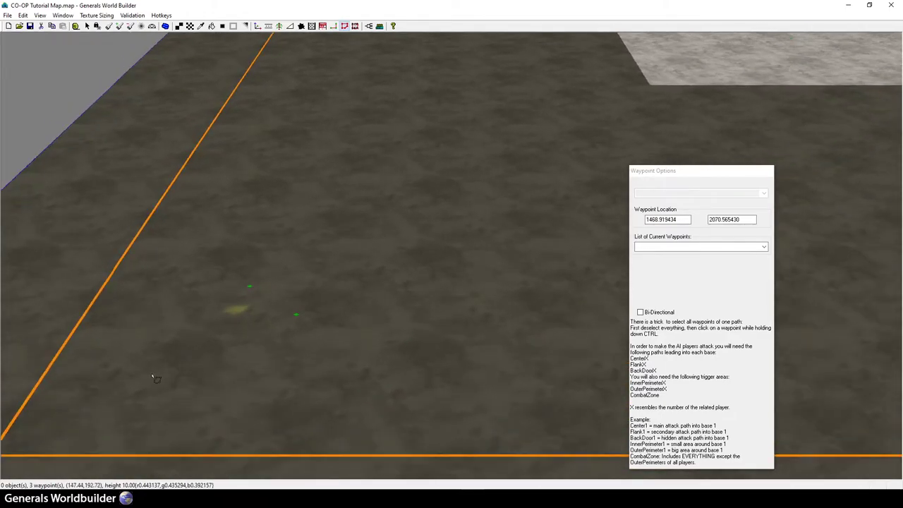
{"action": "left_click", "coordinate": [13, 444]}
{"action": "left_click", "coordinate": [231, 126]}
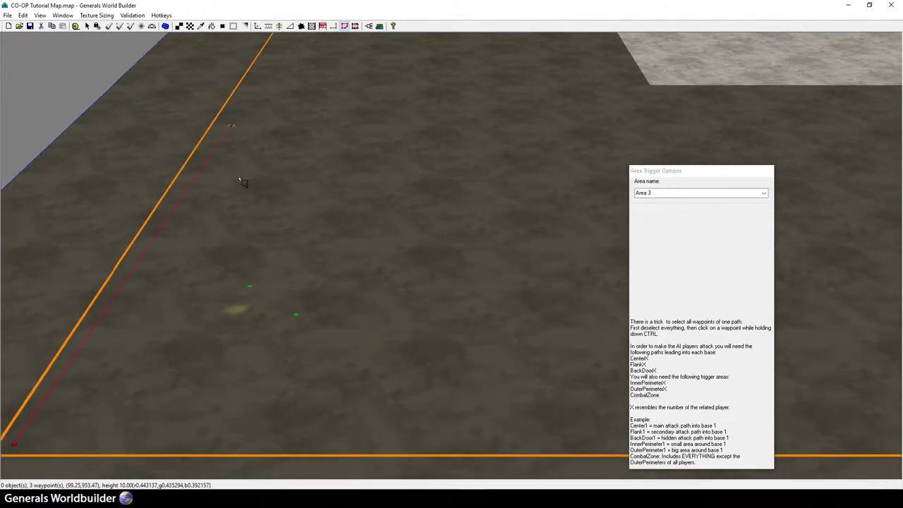
{"action": "left_click", "coordinate": [477, 175]}
{"action": "left_click", "coordinate": [872, 454]}
Step: Name the area trigger around the southwest player starts OuterPerimeter1 and deselect it
{"action": "left_click", "coordinate": [762, 194]}
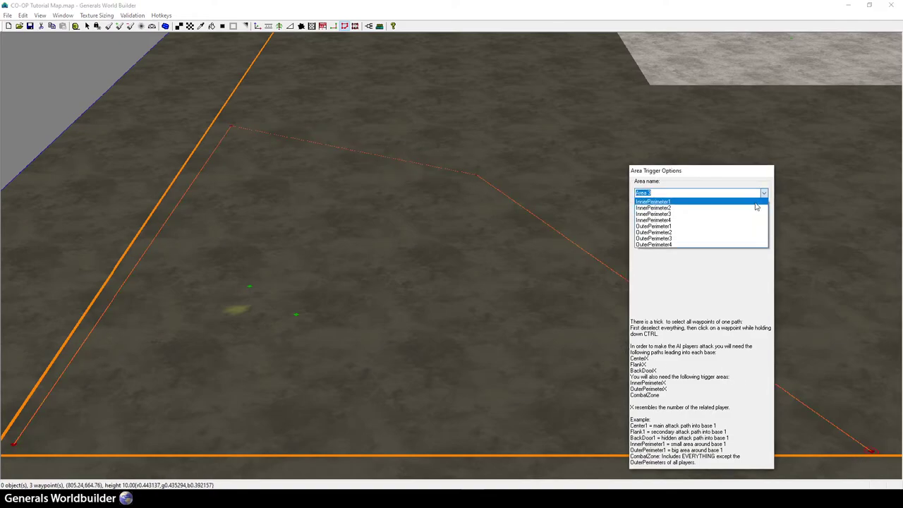
{"action": "left_click", "coordinate": [663, 226]}
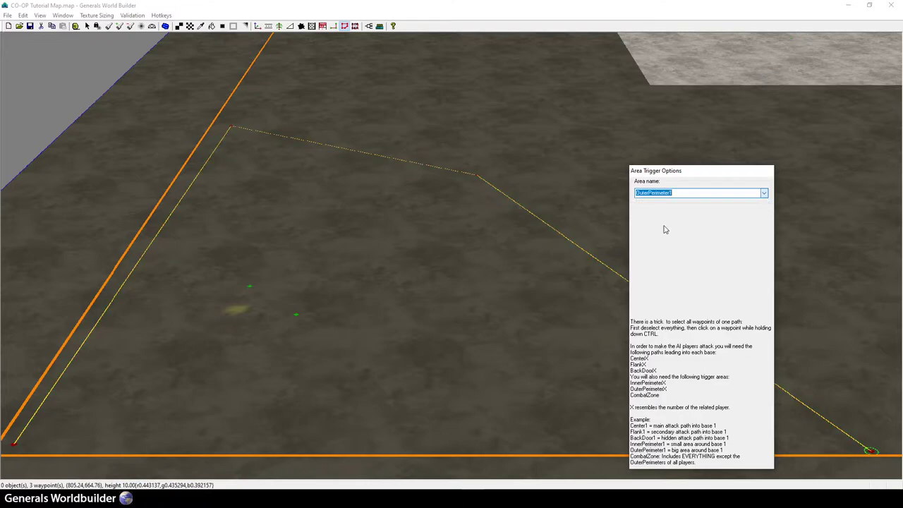
{"action": "right_click", "coordinate": [237, 109]}
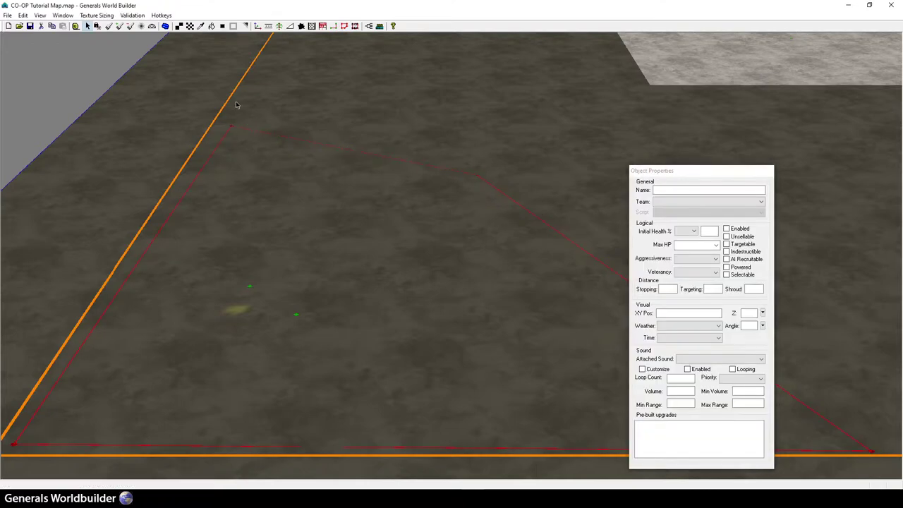
Step: Draw a slightly larger four-cornered area trigger around OuterPerimeter1 and name it OuterPerimeter2
{"action": "left_click", "coordinate": [343, 26]}
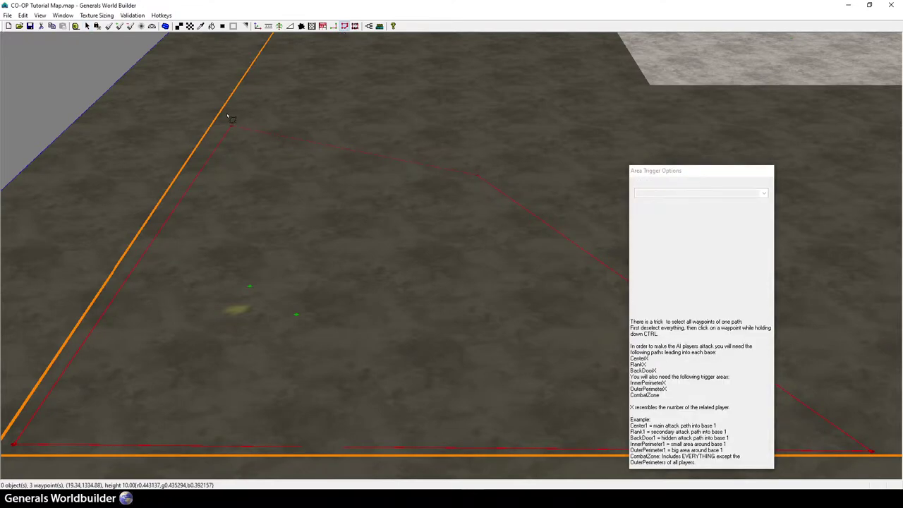
{"action": "left_click", "coordinate": [231, 116]}
{"action": "left_click", "coordinate": [12, 445]}
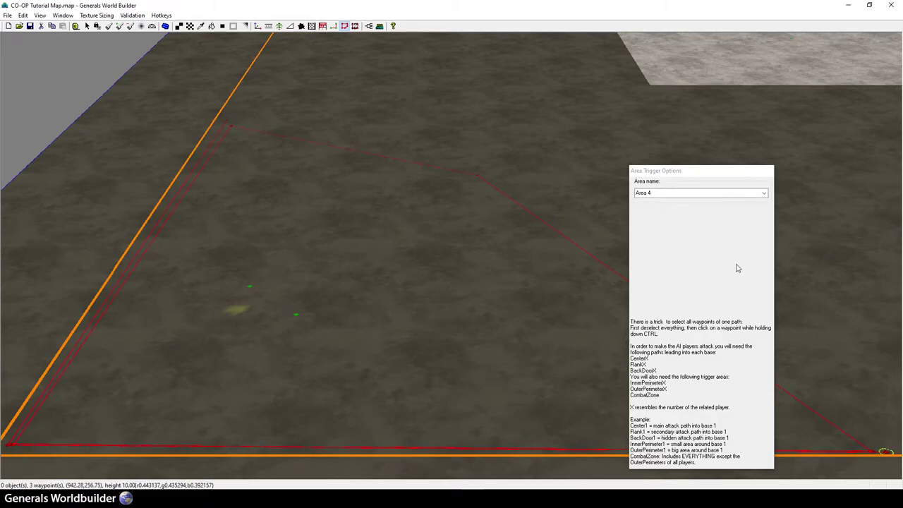
{"action": "left_click", "coordinate": [764, 193]}
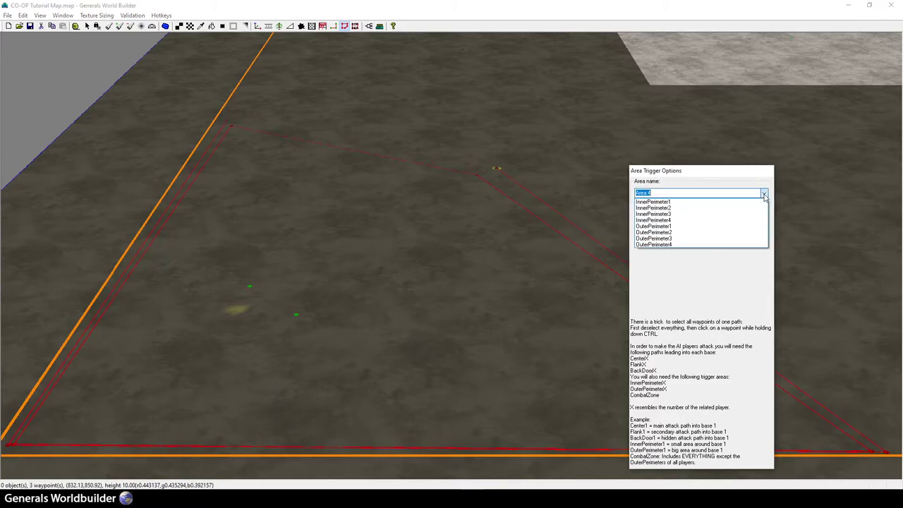
{"action": "left_click", "coordinate": [690, 234]}
{"action": "right_click", "coordinate": [486, 271]}
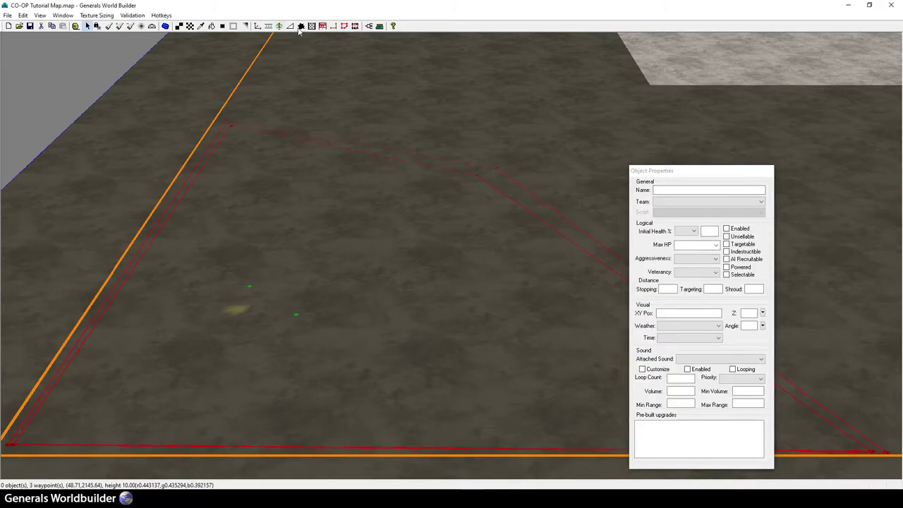
Step: Draw a four-cornered area trigger slightly inside OuterPerimeter1 and name it InnerPerimeter2
{"action": "left_click", "coordinate": [344, 26]}
{"action": "left_click", "coordinate": [34, 434]}
{"action": "left_click", "coordinate": [237, 135]}
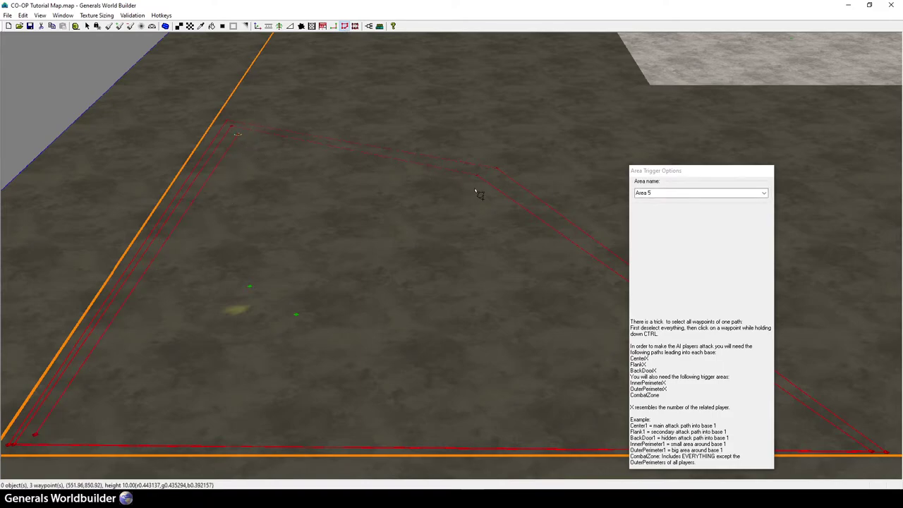
{"action": "left_click", "coordinate": [469, 186]}
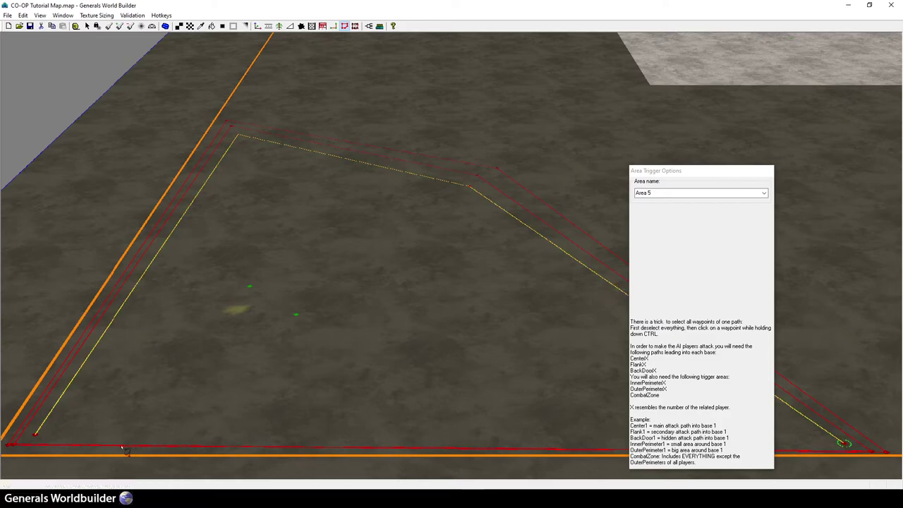
{"action": "left_click", "coordinate": [764, 193]}
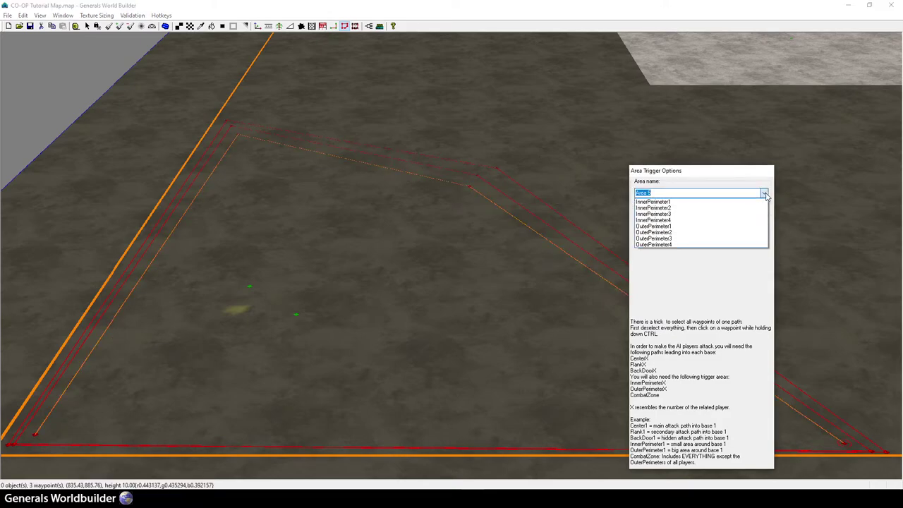
{"action": "left_click", "coordinate": [731, 217]}
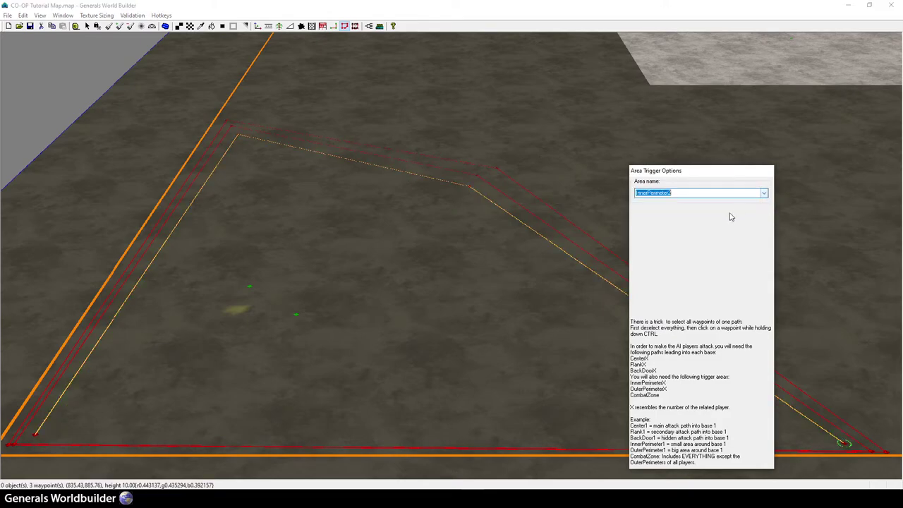
{"action": "right_click", "coordinate": [386, 292]}
{"action": "left_click", "coordinate": [497, 206]}
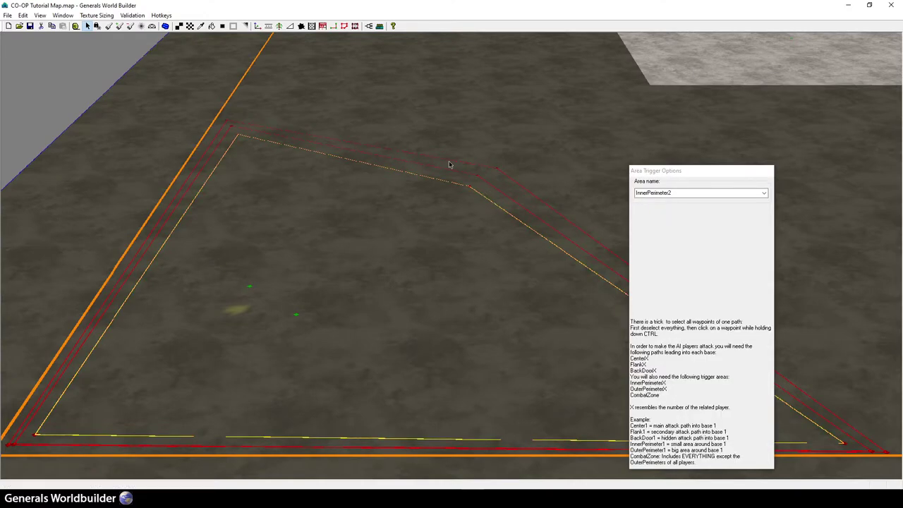
Step: Draw a four-cornered area trigger slightly inside InnerPerimeter2 and name it InnerPerimeter1
{"action": "left_click", "coordinate": [344, 26]}
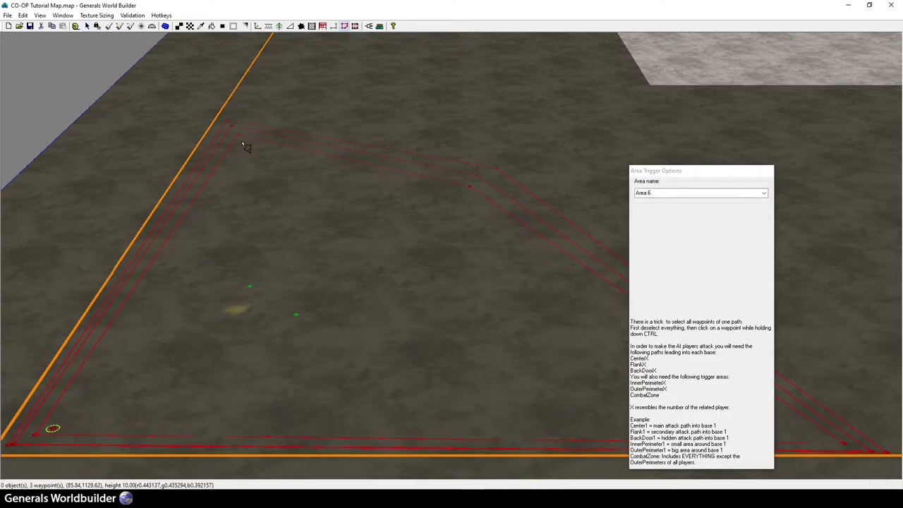
{"action": "left_click", "coordinate": [839, 442]}
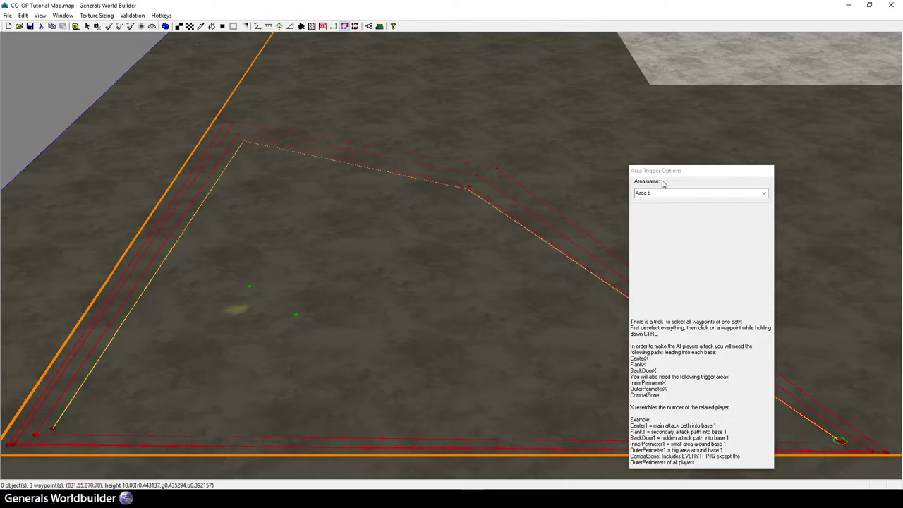
{"action": "left_click", "coordinate": [764, 193]}
{"action": "left_click", "coordinate": [716, 203]}
Step: Shift the southwest corner points of InnerPerimeter1 and OuterPerimeter1 to even out the spacing between the perimeters, then deselect
{"action": "right_click", "coordinate": [384, 285]}
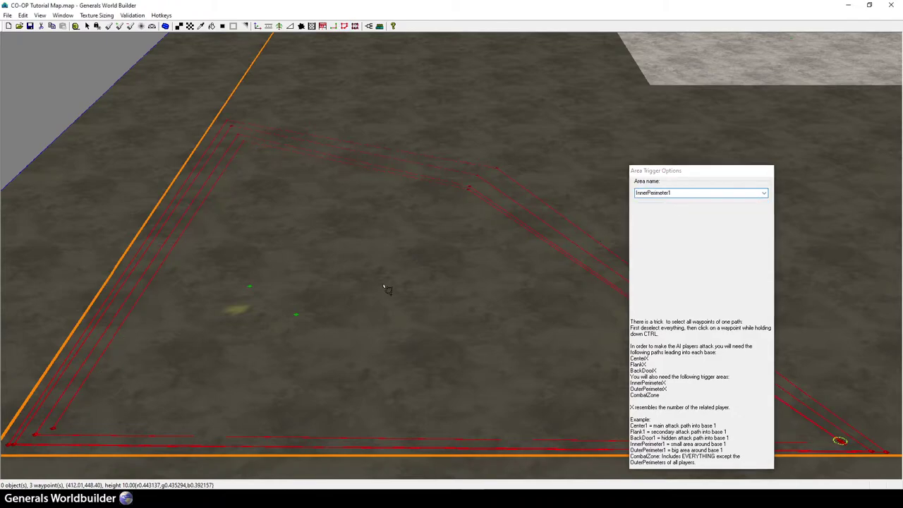
{"action": "left_click", "coordinate": [44, 431]}
{"action": "left_click", "coordinate": [18, 443]}
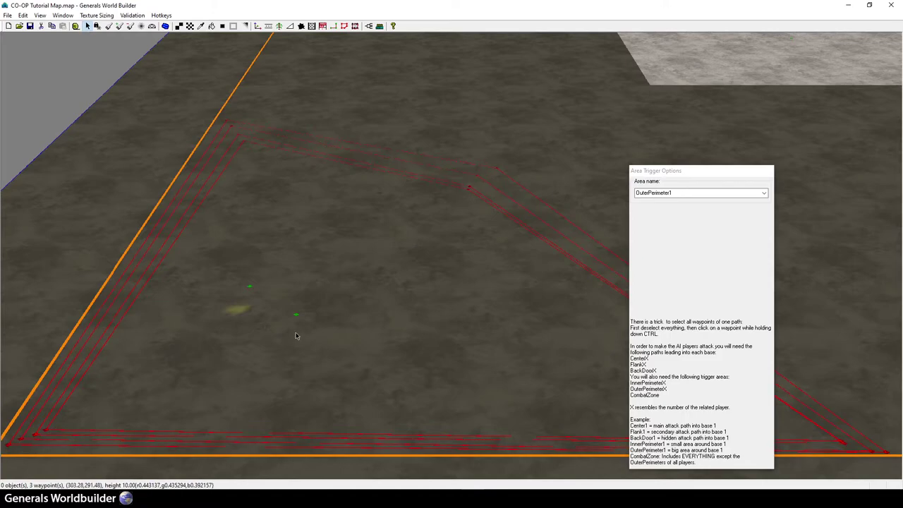
{"action": "left_click", "coordinate": [296, 336]}
Step: Draw a four-cornered area trigger around the light-textured enemy base and name it OuterPerimeter3
{"action": "scroll", "coordinate": [354, 309], "scroll_direction": "down", "scroll_amount": 5}
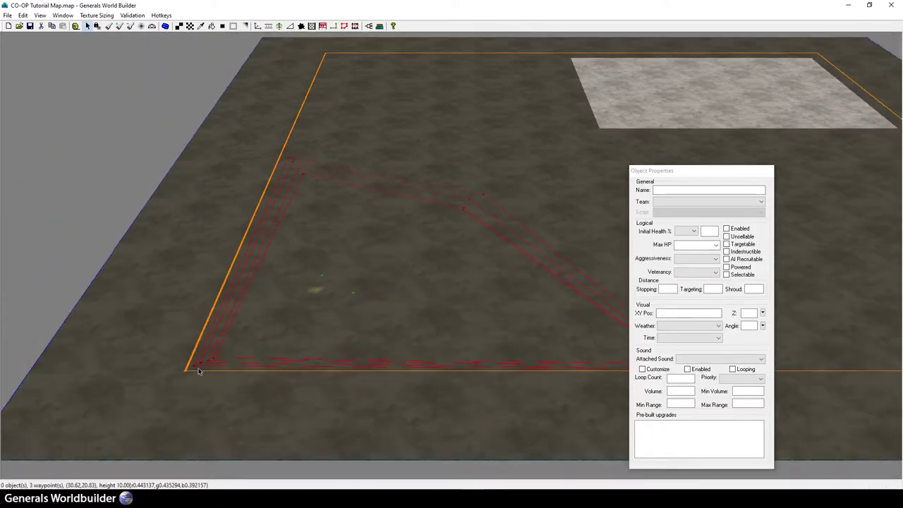
{"action": "right_click_drag", "start_coordinate": [205, 364], "coordinate": [525, 196]}
{"action": "left_click", "coordinate": [345, 26]}
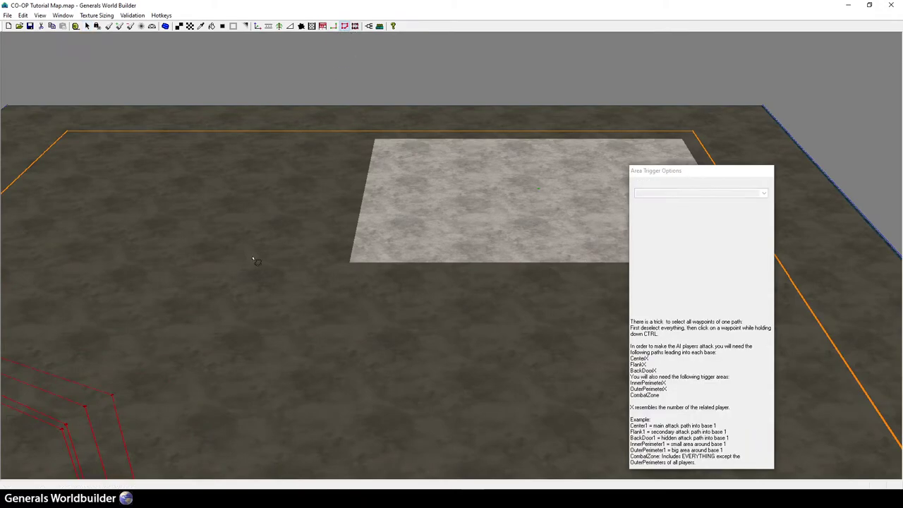
{"action": "scroll", "coordinate": [379, 322], "scroll_direction": "up", "scroll_amount": 5}
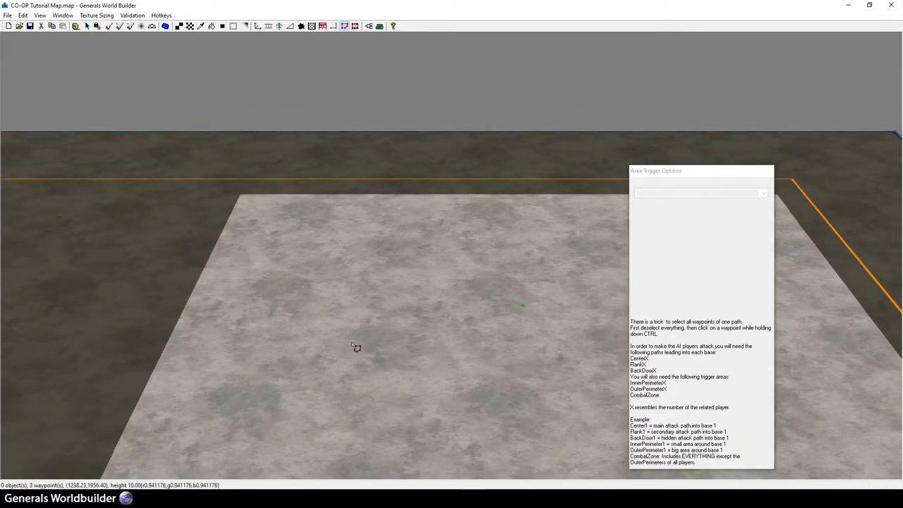
{"action": "right_click_drag", "start_coordinate": [353, 344], "coordinate": [437, 360]}
{"action": "left_click_drag", "start_coordinate": [659, 172], "coordinate": [492, 490]}
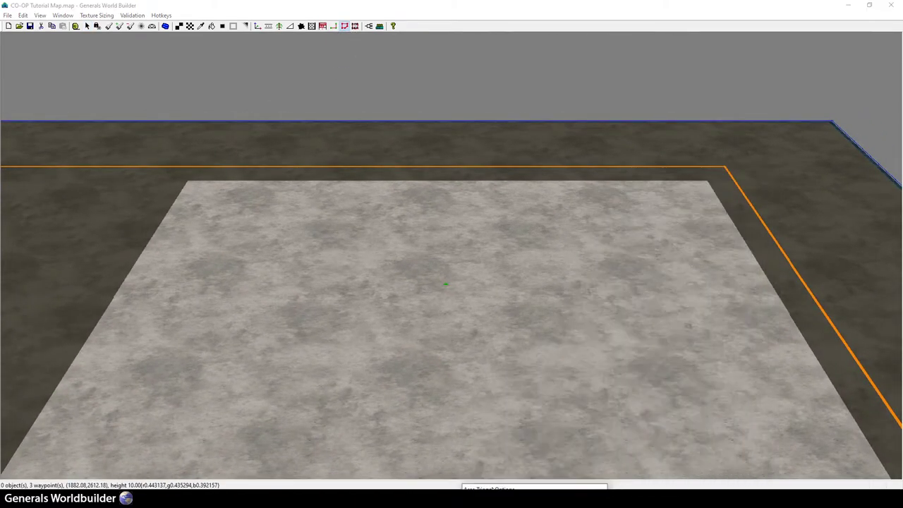
{"action": "scroll", "coordinate": [413, 387], "scroll_direction": "down", "scroll_amount": 3}
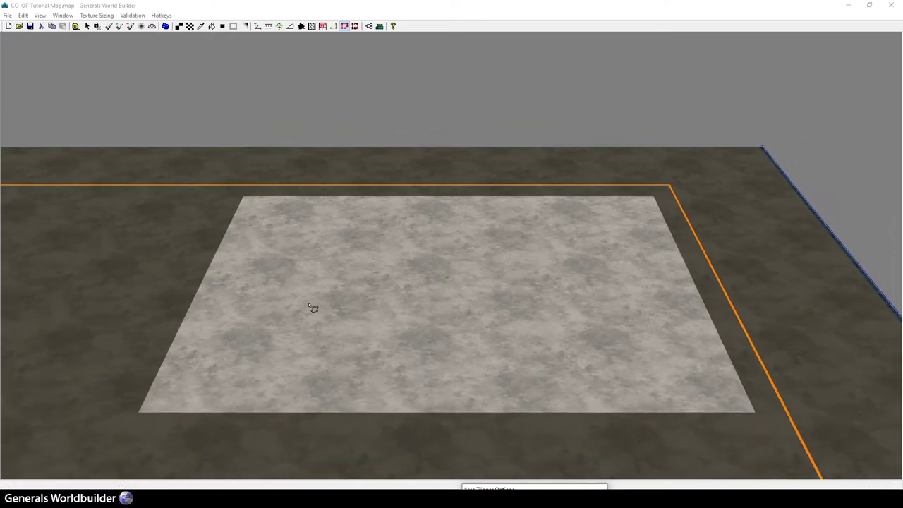
{"action": "left_click_drag", "start_coordinate": [486, 488], "coordinate": [23, 271]}
{"action": "left_click", "coordinate": [240, 196]}
{"action": "left_click", "coordinate": [146, 423]}
{"action": "left_click", "coordinate": [762, 416]}
{"action": "left_click", "coordinate": [667, 189]}
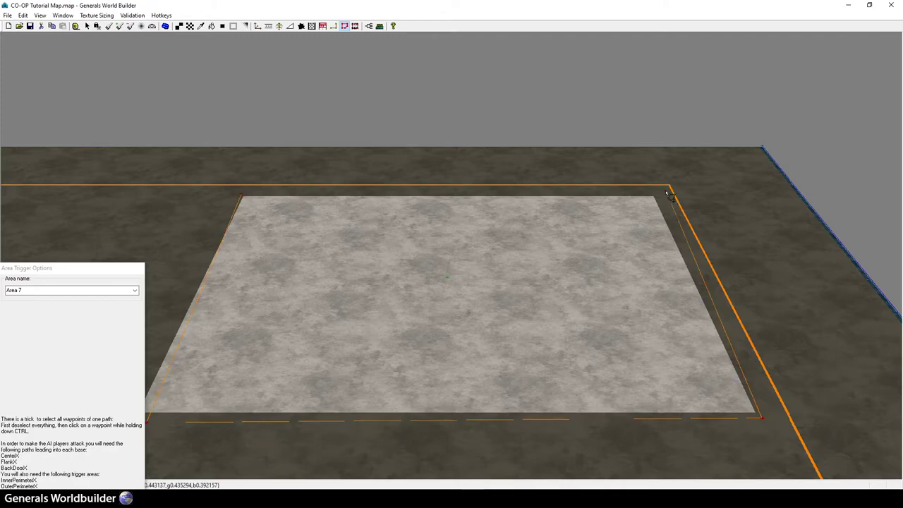
{"action": "left_click", "coordinate": [134, 290]}
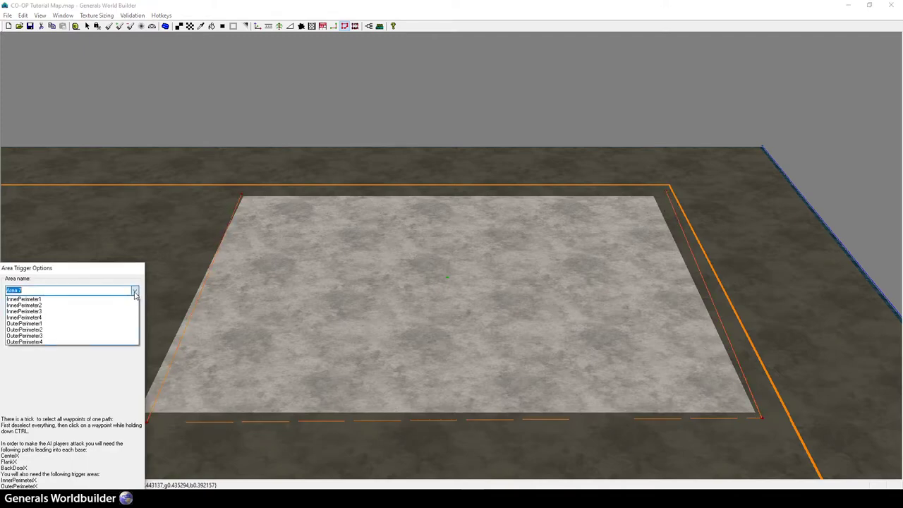
{"action": "left_click", "coordinate": [65, 336]}
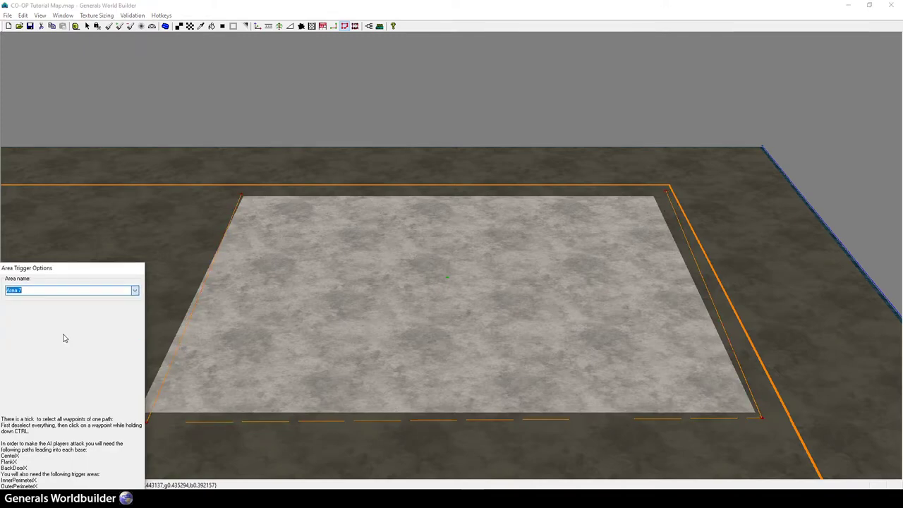
{"action": "right_click", "coordinate": [319, 312]}
Step: Move the southwest and northwest corner points of OuterPerimeter3 outward so the trigger fully encloses the enemy base
{"action": "right_click_drag", "start_coordinate": [330, 330], "coordinate": [408, 317]}
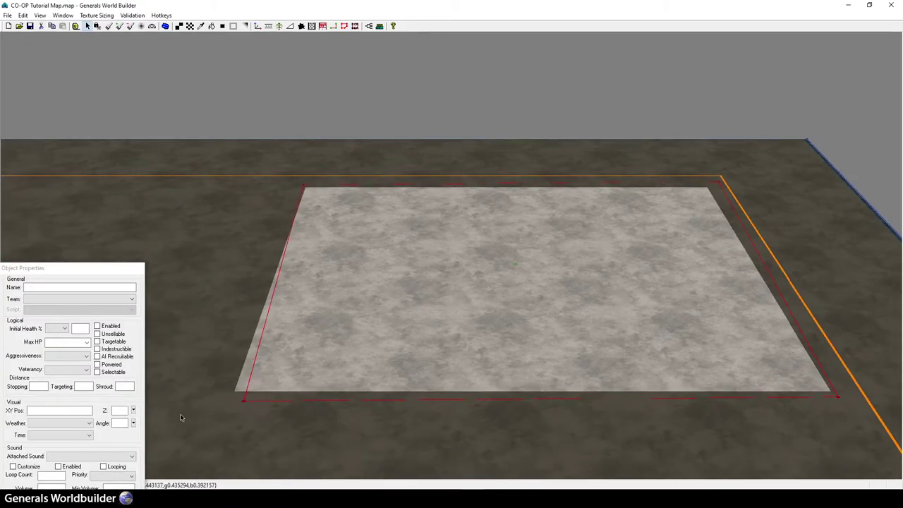
{"action": "left_click", "coordinate": [226, 397]}
{"action": "left_click", "coordinate": [310, 178]}
{"action": "left_click_drag", "start_coordinate": [304, 186], "coordinate": [306, 178]}
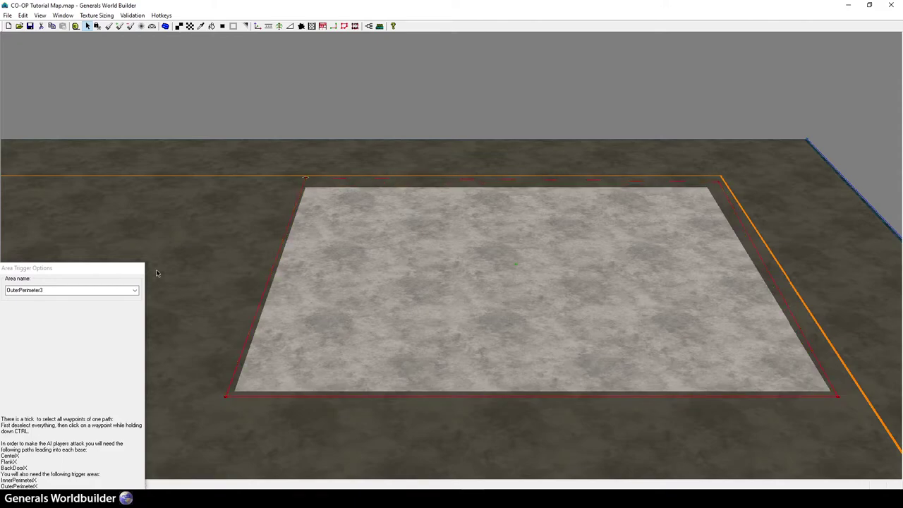
Step: Draw a four-cornered area trigger just inside the edges of the light-textured enemy base and name it InnerPerimeter3
{"action": "left_click", "coordinate": [344, 26]}
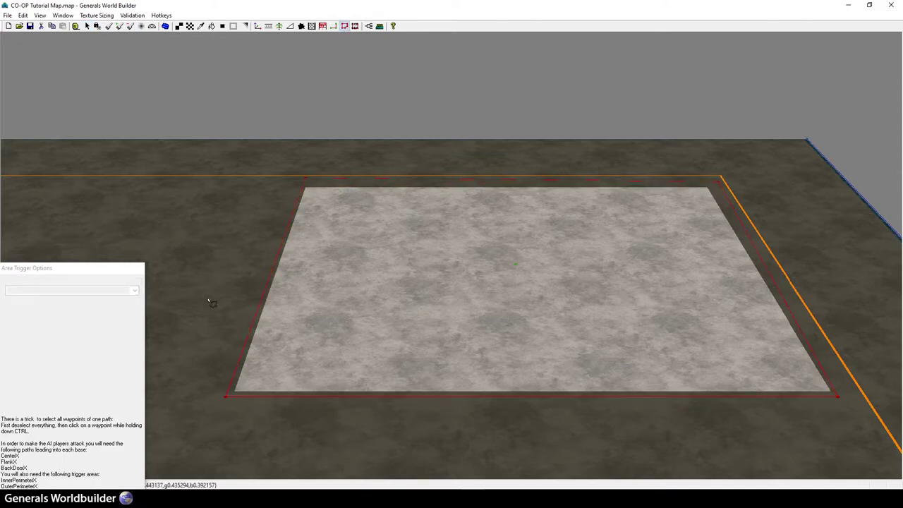
{"action": "left_click", "coordinate": [713, 192]}
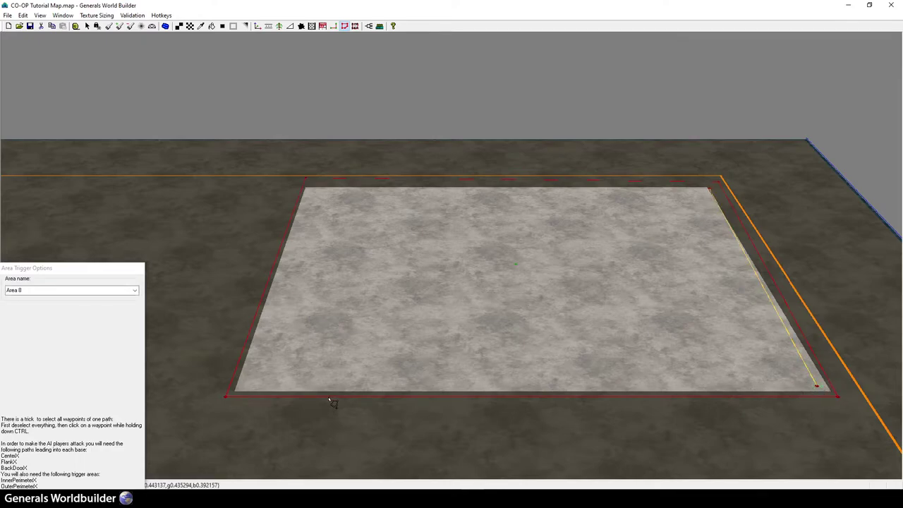
{"action": "left_click", "coordinate": [247, 385]}
{"action": "left_click", "coordinate": [310, 193]}
{"action": "left_click", "coordinate": [135, 291]}
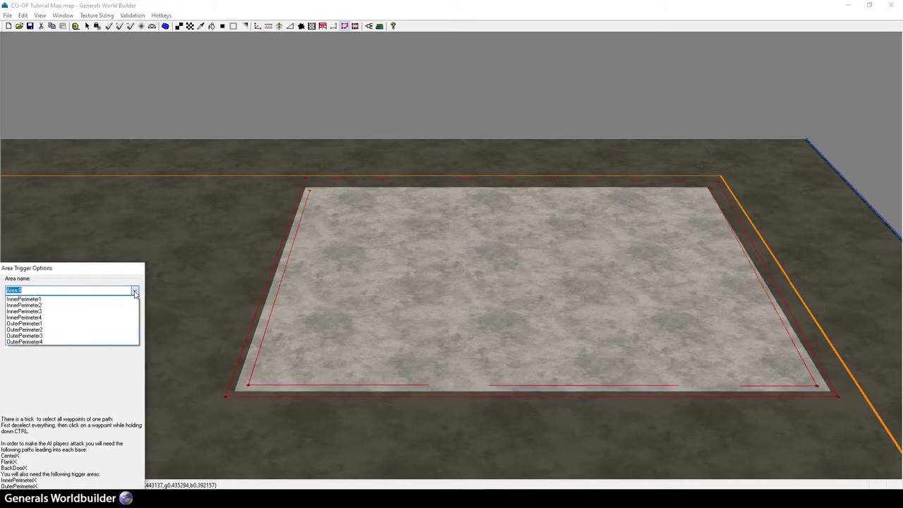
{"action": "left_click", "coordinate": [81, 313]}
{"action": "right_click", "coordinate": [279, 241]}
{"action": "left_click", "coordinate": [278, 242]}
Step: Draw an area trigger covering the playable ground outside the outer perimeters of both bases and name it CombatZone
{"action": "scroll", "coordinate": [312, 229], "scroll_direction": "down", "scroll_amount": 2}
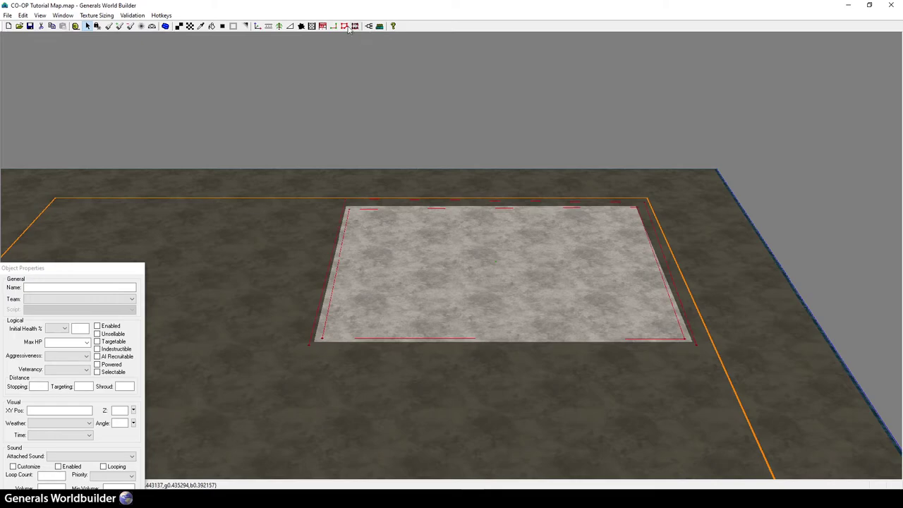
{"action": "left_click", "coordinate": [345, 27]}
{"action": "right_click_drag", "start_coordinate": [411, 185], "coordinate": [302, 251]}
{"action": "scroll", "coordinate": [353, 290], "scroll_direction": "down", "scroll_amount": 1}
{"action": "right_click_drag", "start_coordinate": [349, 373], "coordinate": [368, 279]}
{"action": "left_click", "coordinate": [203, 240]}
{"action": "left_click", "coordinate": [378, 276]}
{"action": "left_click", "coordinate": [518, 448]}
{"action": "double_click", "coordinate": [894, 460]}
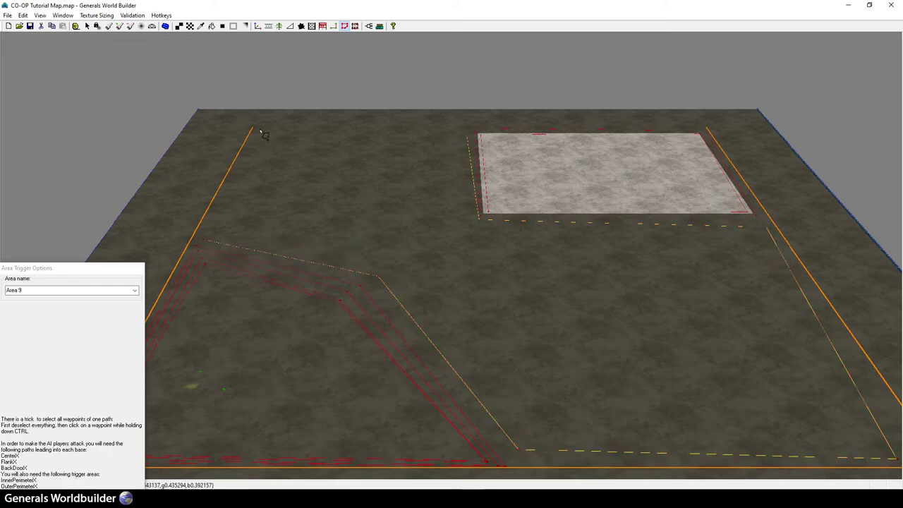
{"action": "left_click", "coordinate": [28, 290]}
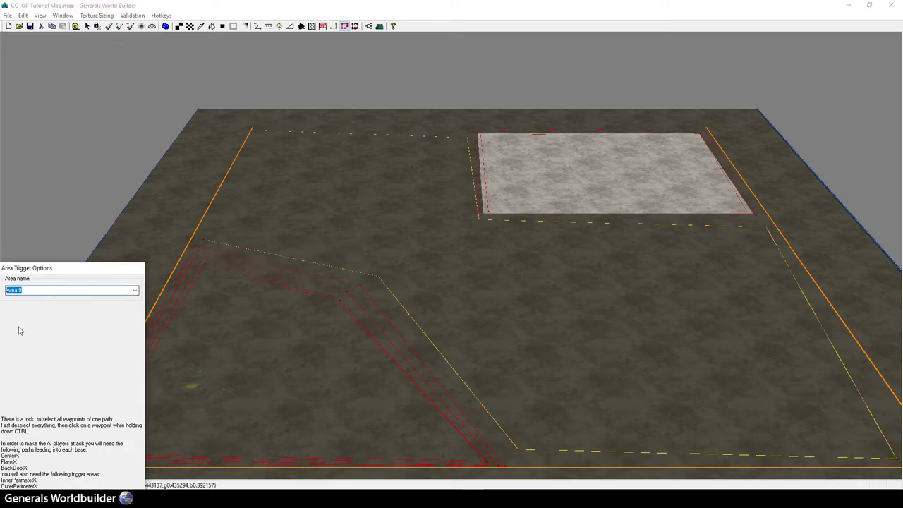
{"action": "type", "text": "CombatZone"}
{"action": "right_click", "coordinate": [260, 292]}
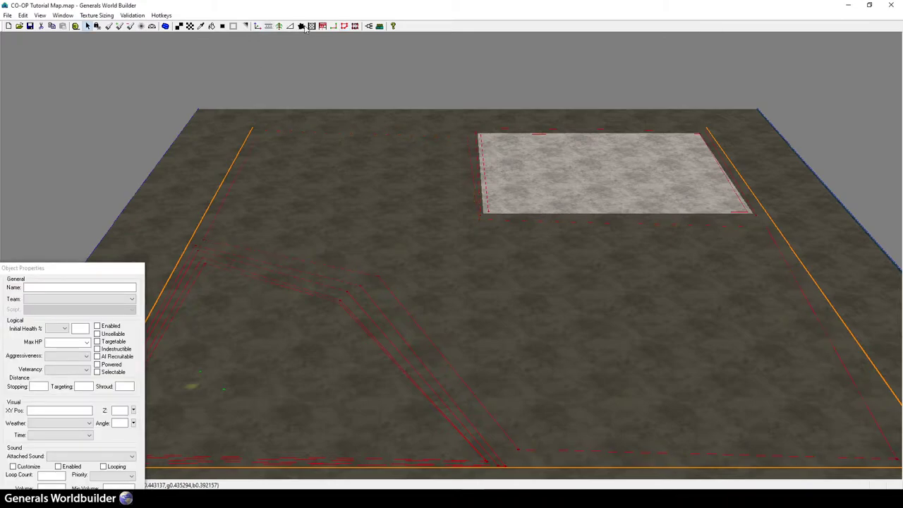
Step: Draw six two-point waypoint paths from the combat zone into the bases, three into the players' base and three into the enemy base
{"action": "left_click", "coordinate": [335, 26]}
{"action": "left_click_drag", "start_coordinate": [263, 233], "coordinate": [226, 303]}
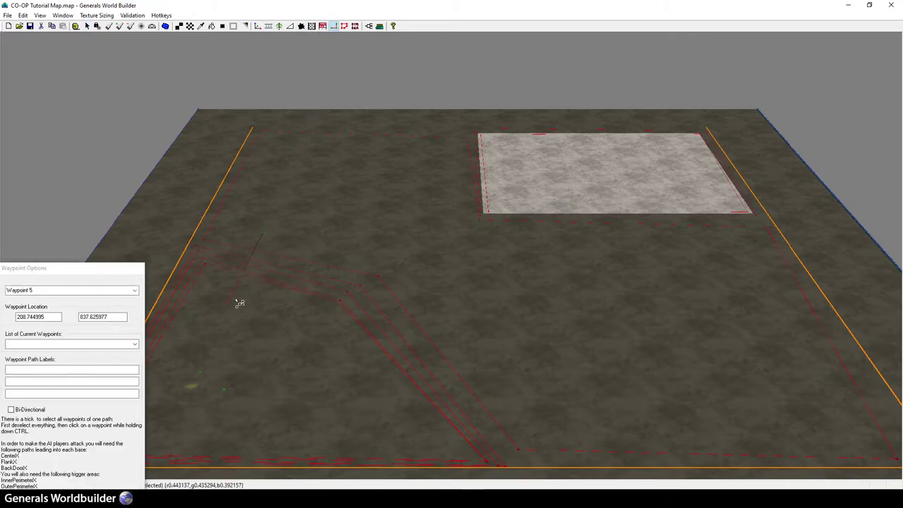
{"action": "left_click_drag", "start_coordinate": [418, 290], "coordinate": [315, 336]}
{"action": "left_click_drag", "start_coordinate": [522, 399], "coordinate": [415, 415]}
{"action": "left_click_drag", "start_coordinate": [464, 233], "coordinate": [531, 187]}
{"action": "left_click_drag", "start_coordinate": [625, 238], "coordinate": [625, 189]}
{"action": "left_click_drag", "start_coordinate": [445, 162], "coordinate": [509, 154]}
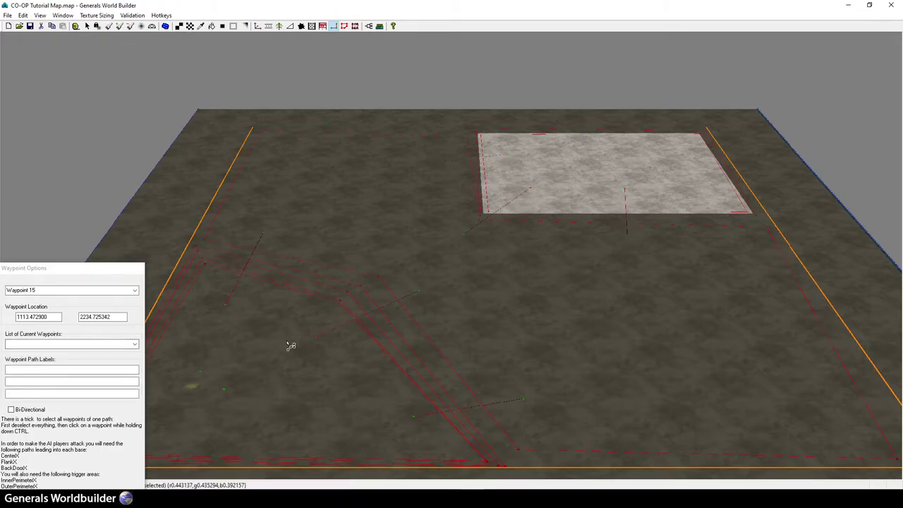
{"action": "key", "text": "Escape"}
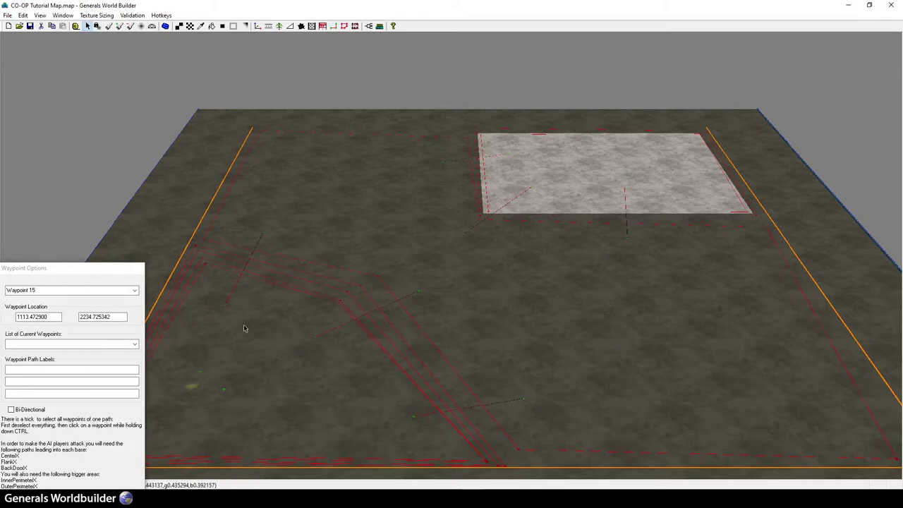
Step: Label the northwestern waypoint path into the players' base Flank1 and BackDoor1
{"action": "left_click", "coordinate": [218, 305]}
{"action": "left_click", "coordinate": [30, 371]}
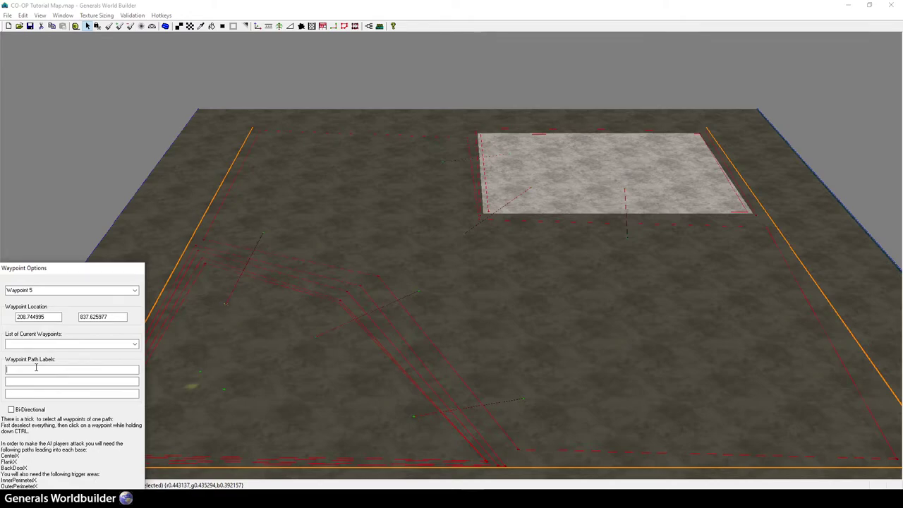
{"action": "type", "text": "lank1"}
{"action": "left_click", "coordinate": [64, 381]}
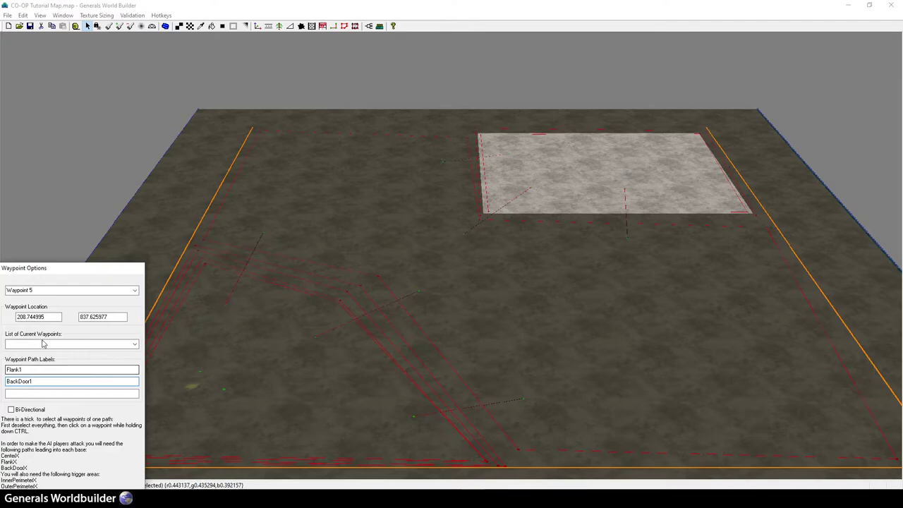
Step: Label the middle waypoint path into the players' base Center1 and Center2
{"action": "left_click", "coordinate": [316, 337]}
{"action": "left_click", "coordinate": [42, 370]}
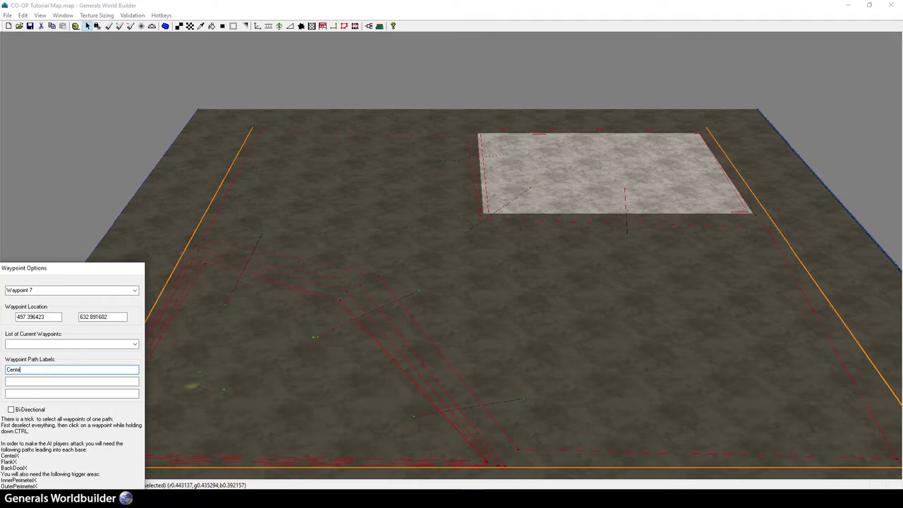
{"action": "key", "text": "Tab"}
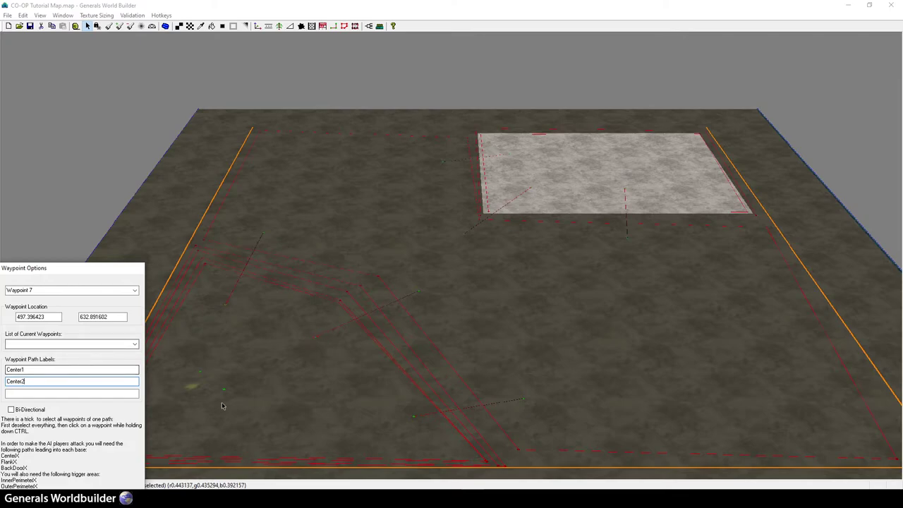
Step: Label the southeastern waypoint path into the players' base Flank2 and BackDoor1, then deselect it
{"action": "left_click", "coordinate": [522, 399]}
{"action": "left_click", "coordinate": [70, 369]}
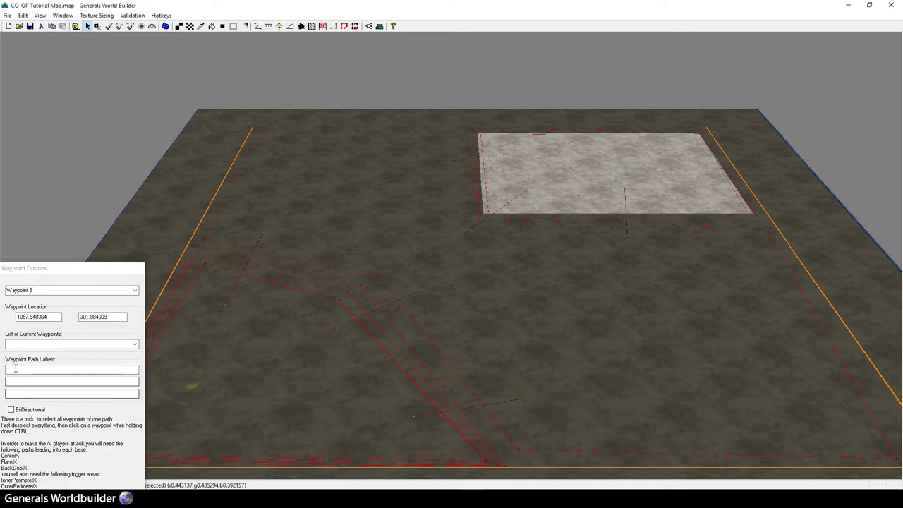
{"action": "type", "text": "Flank2"}
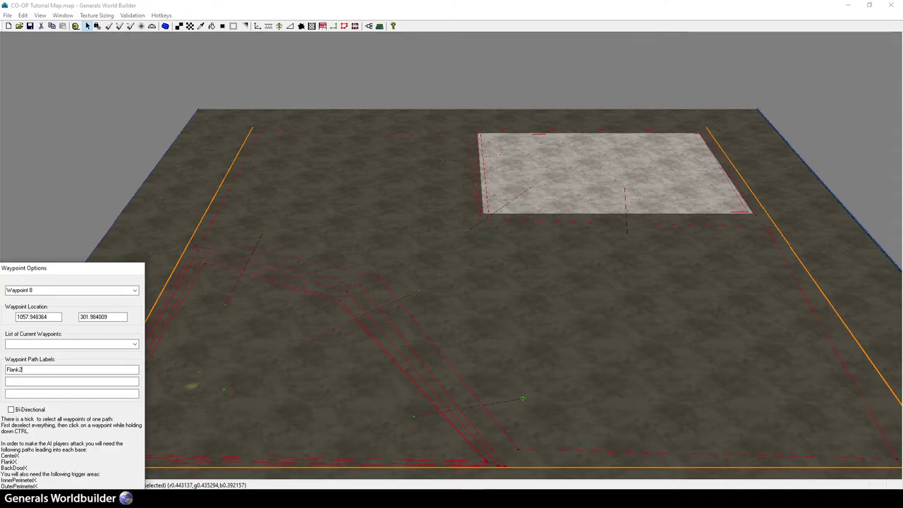
{"action": "left_click", "coordinate": [71, 381]}
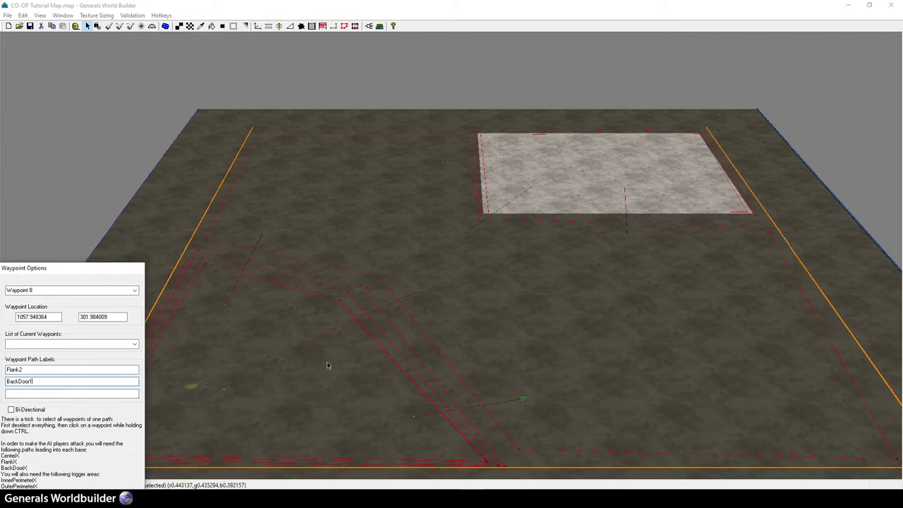
{"action": "left_click", "coordinate": [347, 387]}
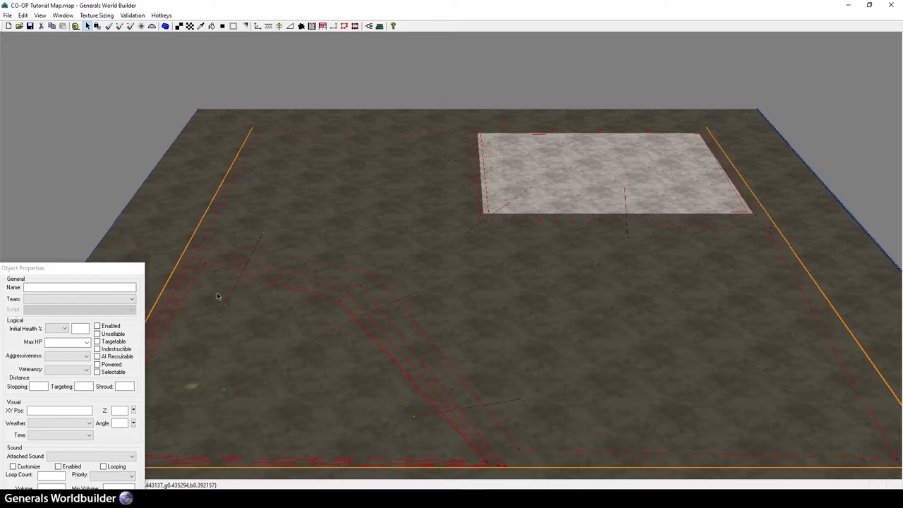
Step: Change the northwestern path's second label to BackDoor2 and check the labels of the three paths into the players' base
{"action": "left_click", "coordinate": [255, 336]}
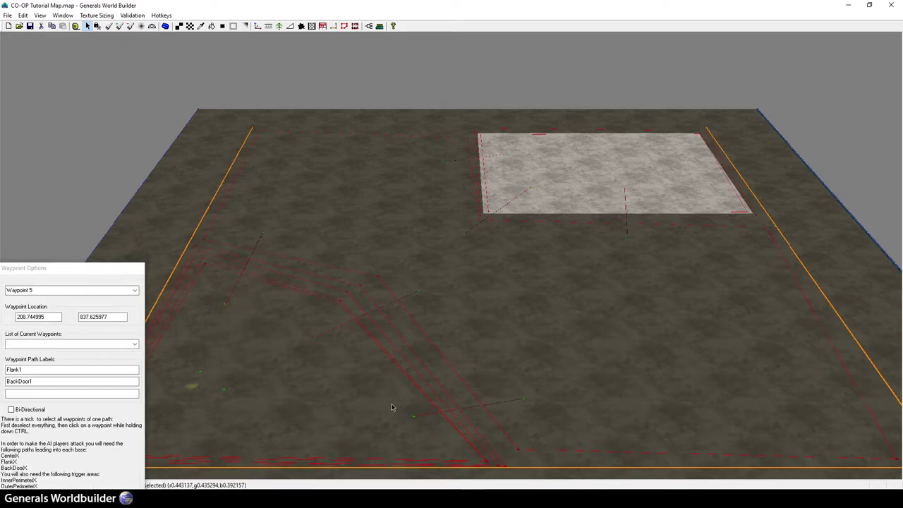
{"action": "left_click", "coordinate": [31, 381]}
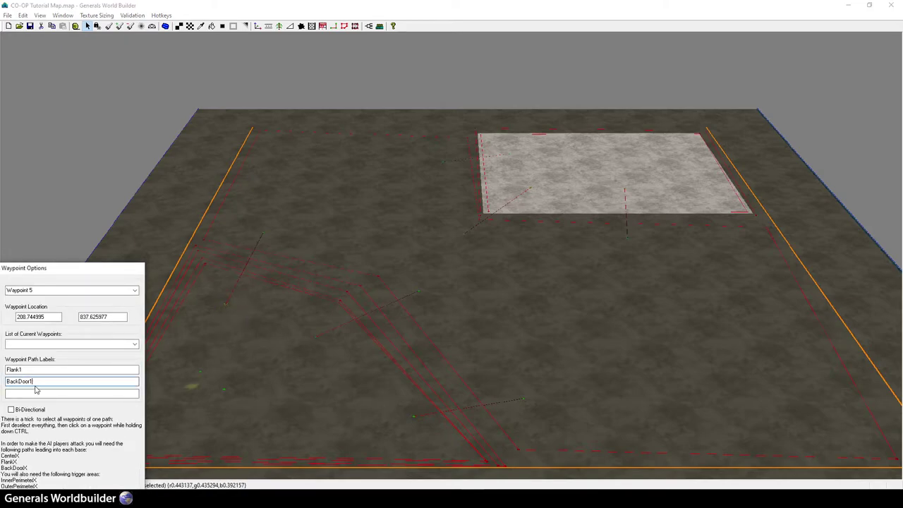
{"action": "left_click", "coordinate": [57, 393]}
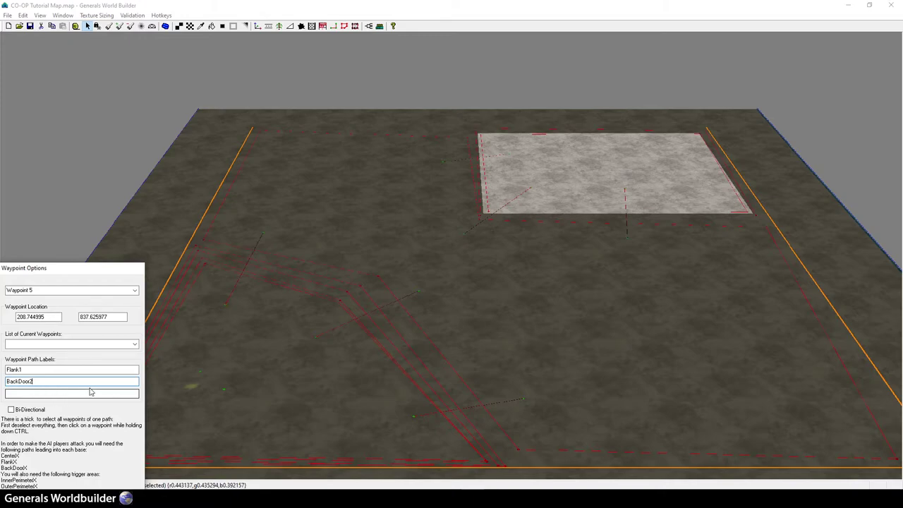
{"action": "left_click_drag", "start_coordinate": [397, 409], "coordinate": [427, 432]}
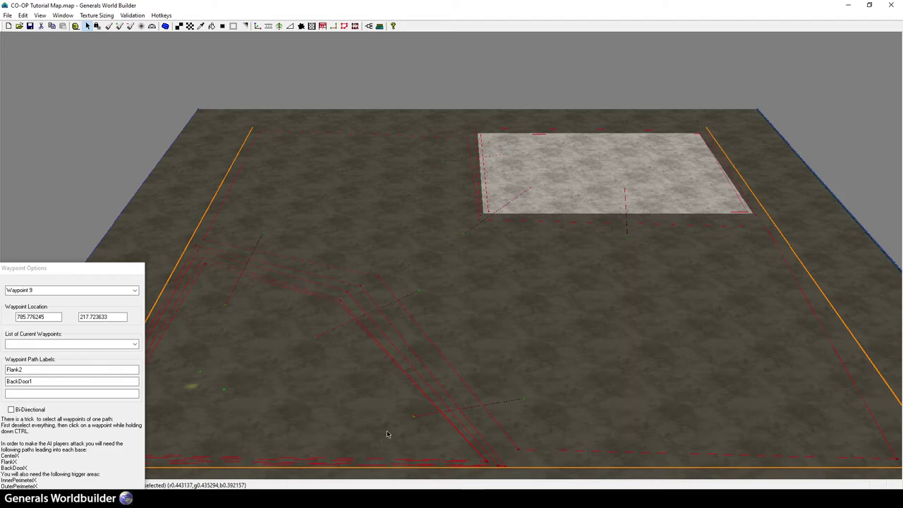
{"action": "left_click_drag", "start_coordinate": [236, 320], "coordinate": [215, 296]}
{"action": "left_click_drag", "start_coordinate": [404, 411], "coordinate": [430, 430]}
{"action": "left_click_drag", "start_coordinate": [327, 352], "coordinate": [303, 333]}
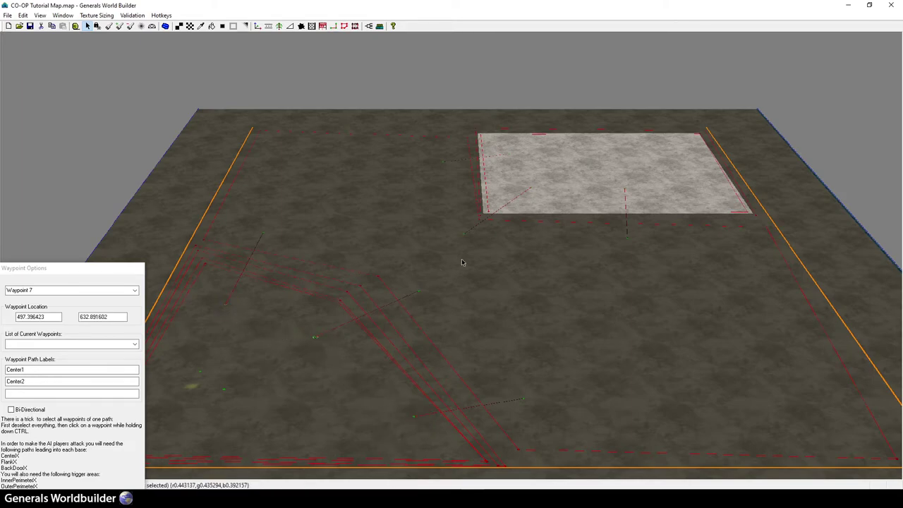
Step: Label the southwestern waypoint path into the enemy base as its Center path, and the southern one Flank3
{"action": "left_click", "coordinate": [332, 27]}
{"action": "right_click", "coordinate": [450, 198]}
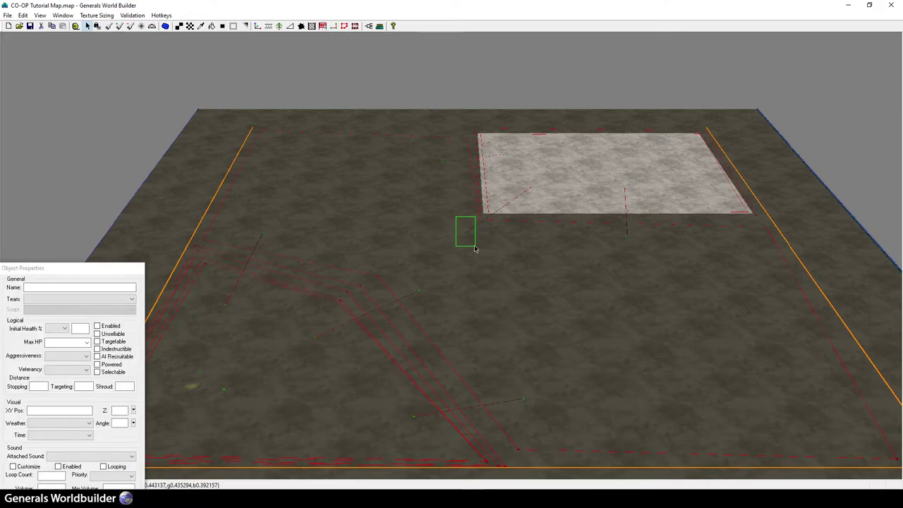
{"action": "left_click", "coordinate": [476, 248]}
{"action": "left_click", "coordinate": [24, 370]}
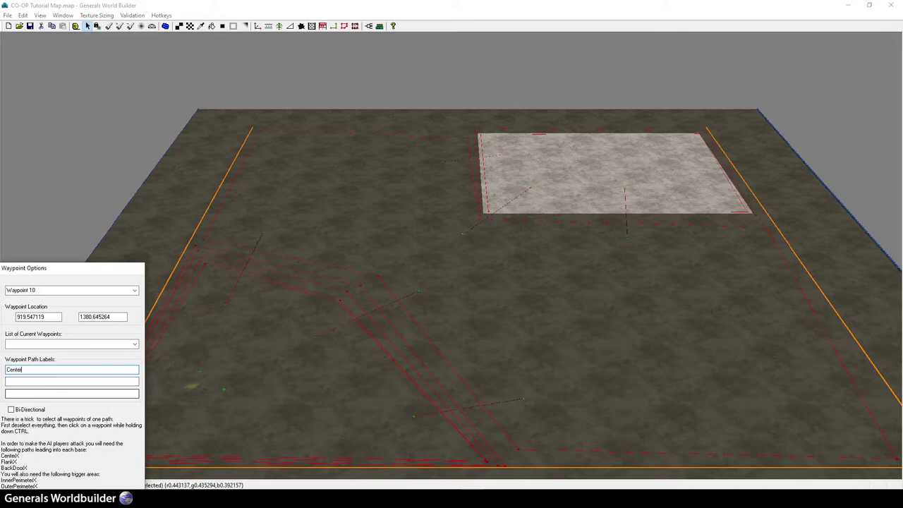
{"action": "left_click", "coordinate": [632, 250]}
{"action": "left_click", "coordinate": [19, 369]}
{"action": "type", "text": "Flank3"}
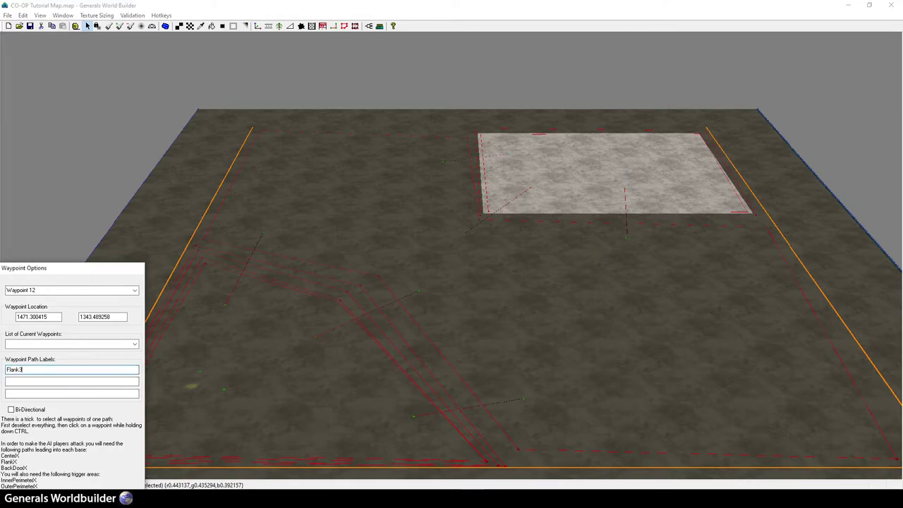
Step: Label the western waypoint path into the enemy base BackDoor3 and check the labels of the base's other two paths
{"action": "left_click", "coordinate": [443, 162]}
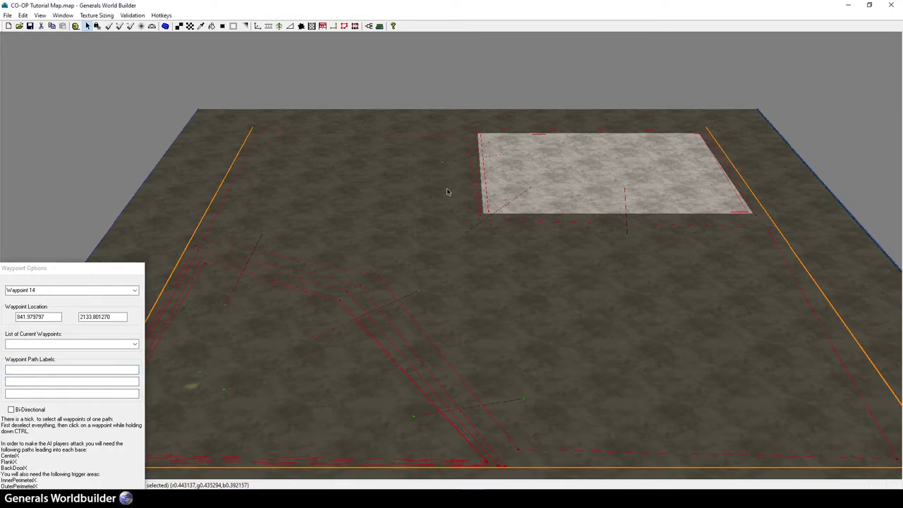
{"action": "left_click", "coordinate": [29, 371]}
{"action": "type", "text": "BackDoor4"}
{"action": "key", "text": "BackSpace"}
{"action": "type", "text": "3"}
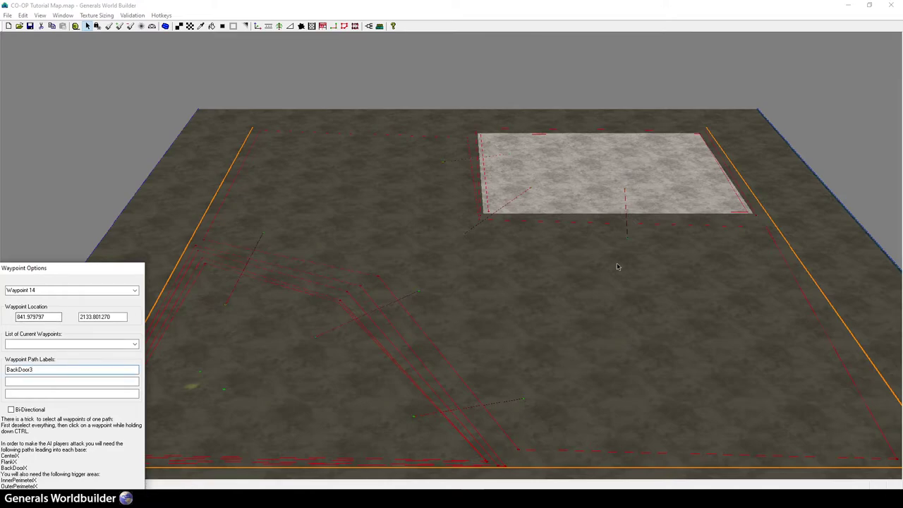
{"action": "left_click", "coordinate": [625, 237]}
{"action": "left_click", "coordinate": [465, 233]}
{"action": "left_click", "coordinate": [353, 200]}
Step: Inspect the Player_3_Start waypoint in the middle of the enemy base
{"action": "right_click_drag", "start_coordinate": [543, 169], "coordinate": [483, 272]}
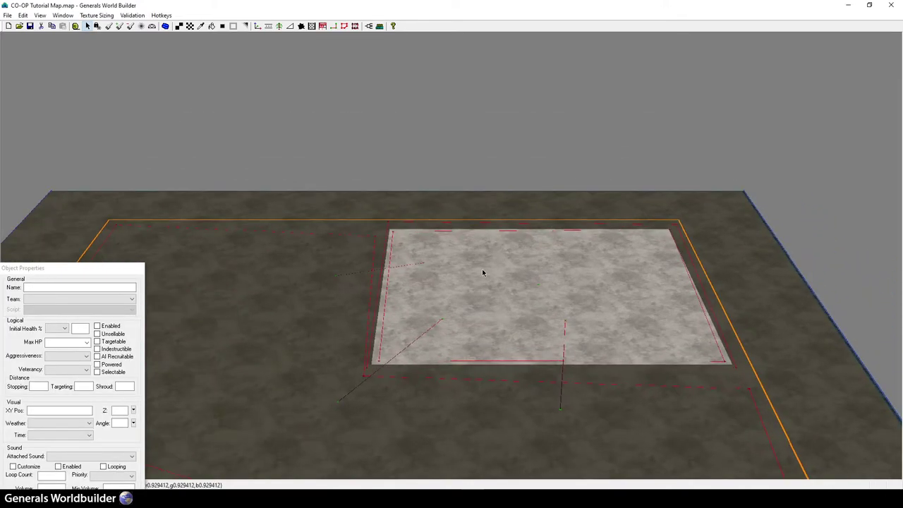
{"action": "left_click", "coordinate": [555, 300]}
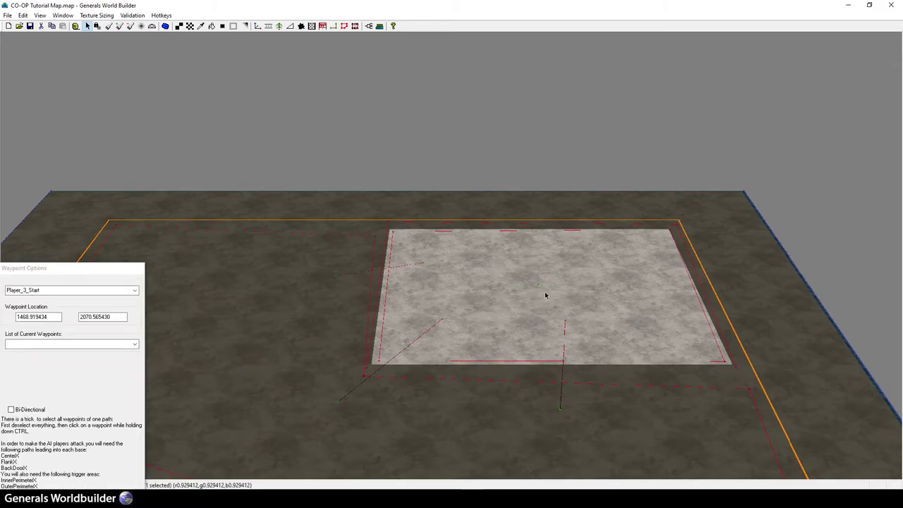
{"action": "scroll", "coordinate": [545, 295], "scroll_direction": "up", "scroll_amount": 1}
{"action": "scroll", "coordinate": [550, 300], "scroll_direction": "up", "scroll_amount": 3}
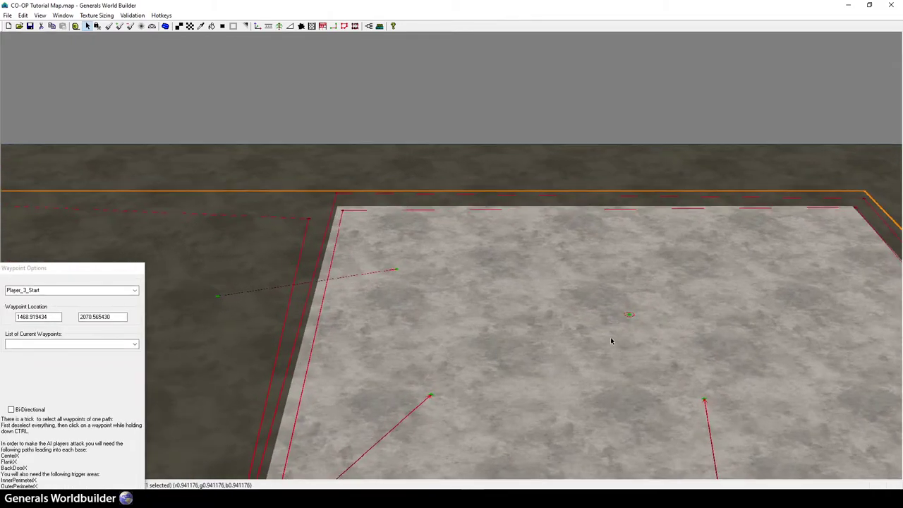
{"action": "scroll", "coordinate": [461, 320], "scroll_direction": "down", "scroll_amount": 3}
{"action": "scroll", "coordinate": [558, 334], "scroll_direction": "up", "scroll_amount": 4}
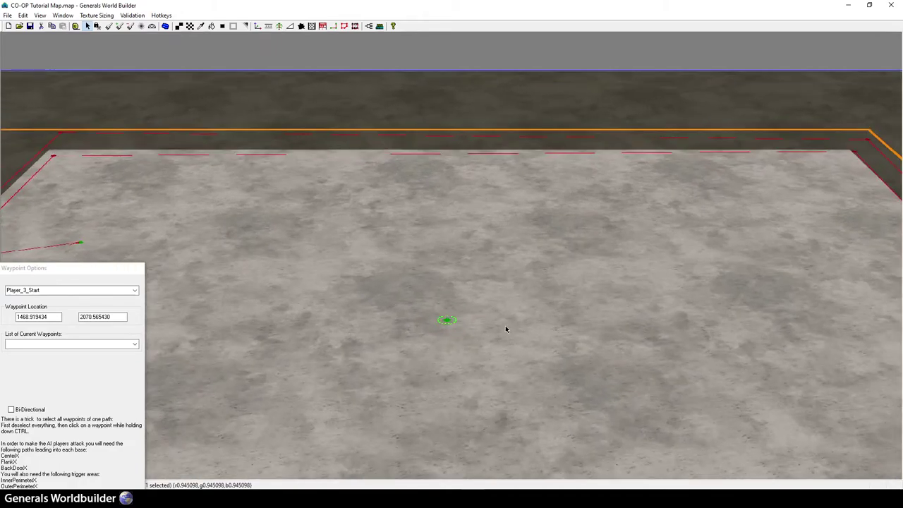
{"action": "scroll", "coordinate": [478, 298], "scroll_direction": "down", "scroll_amount": 5}
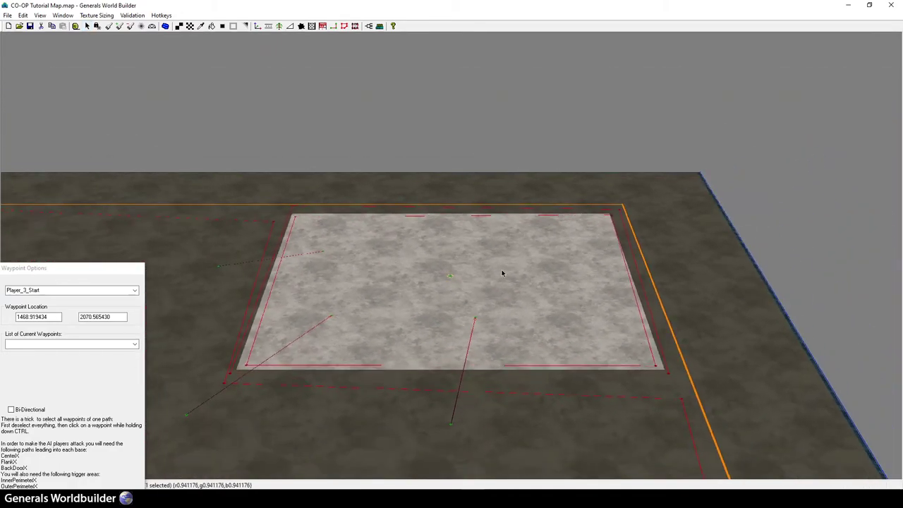
{"action": "right_click_drag", "start_coordinate": [595, 166], "coordinate": [505, 243]}
{"action": "scroll", "coordinate": [505, 243], "scroll_direction": "down", "scroll_amount": 2}
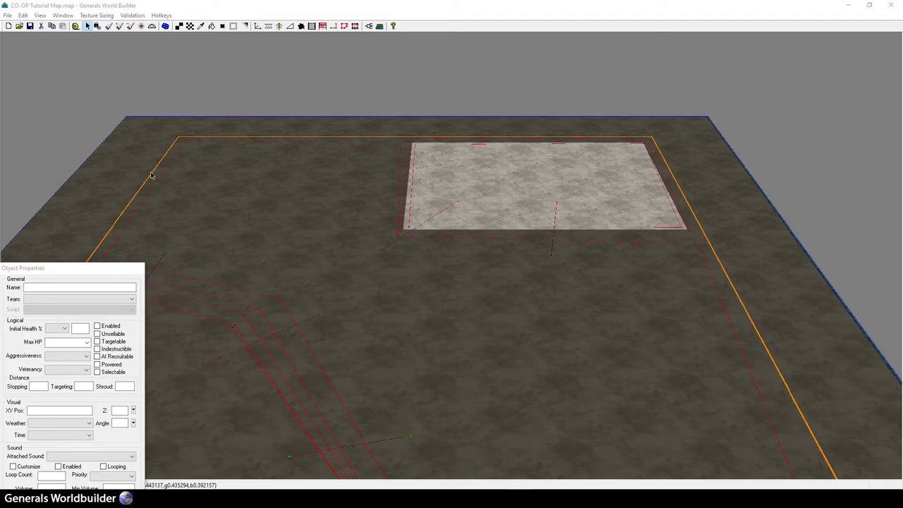
Step: Add the skirmish players to the map's player list and accept the change
{"action": "left_click", "coordinate": [23, 15]}
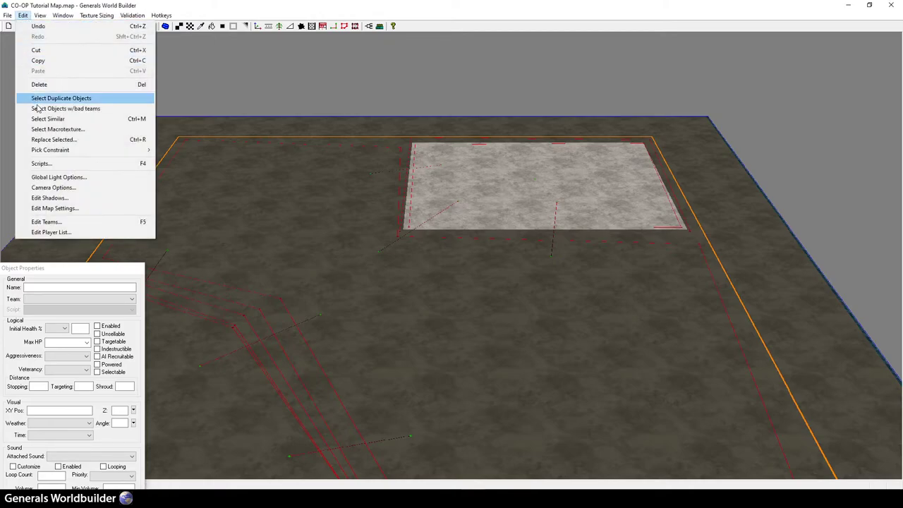
{"action": "left_click", "coordinate": [40, 233]}
{"action": "left_click_drag", "start_coordinate": [386, 101], "coordinate": [301, 50]}
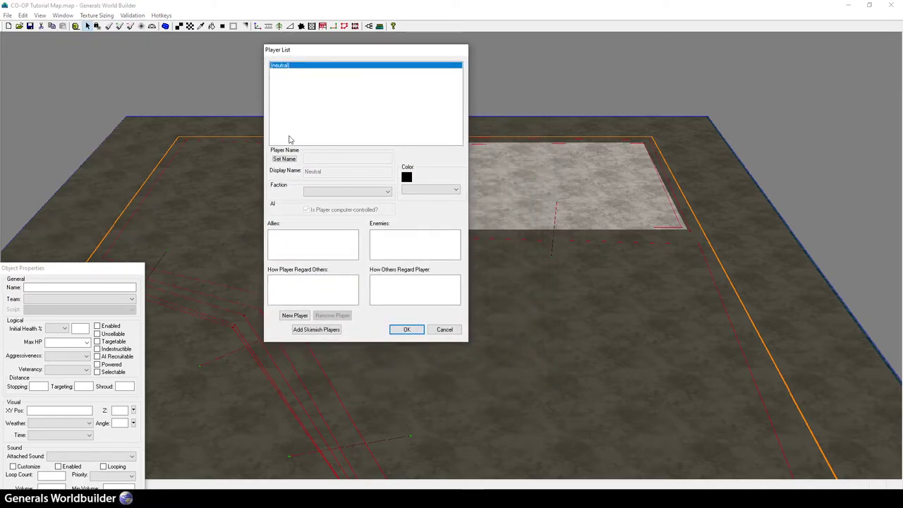
{"action": "left_click", "coordinate": [316, 329]}
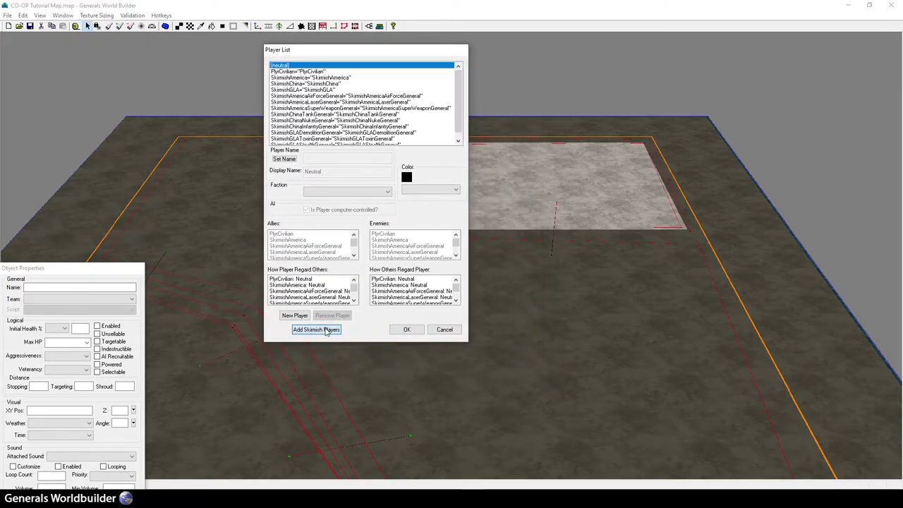
{"action": "left_click", "coordinate": [405, 330]}
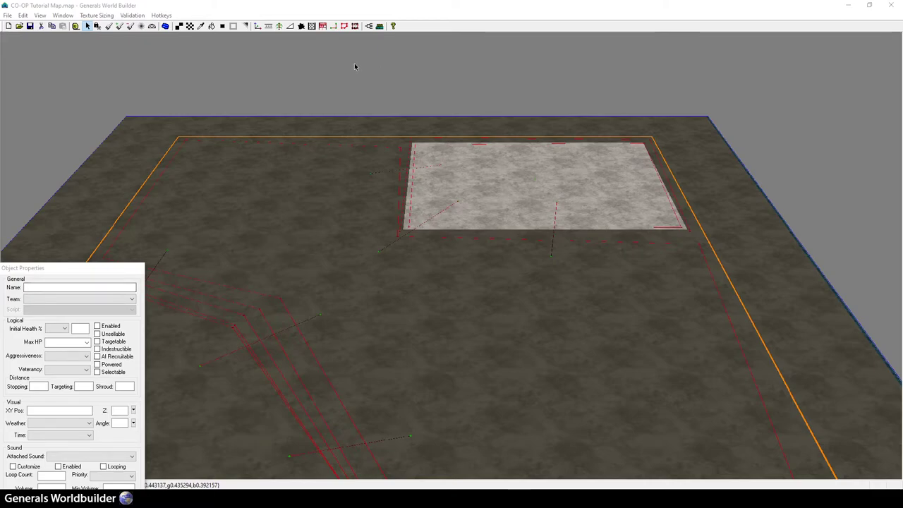
{"action": "left_click", "coordinate": [369, 26]}
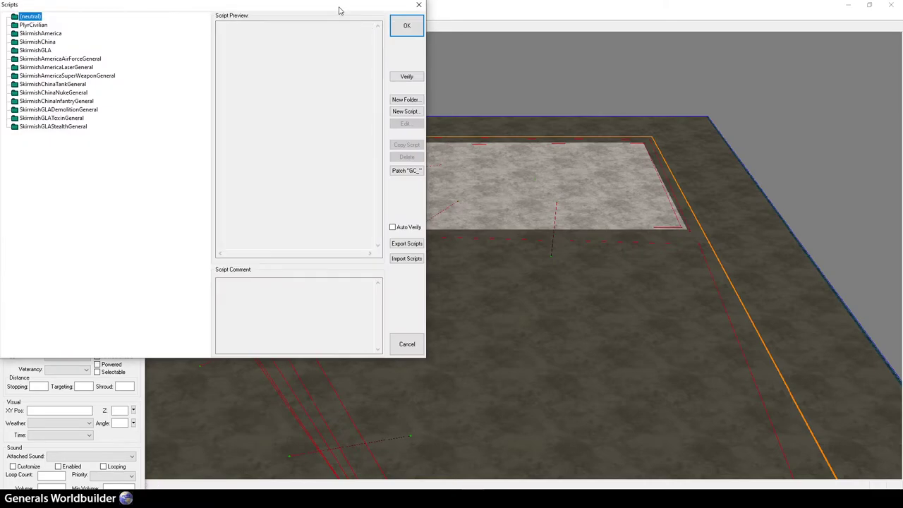
{"action": "left_click_drag", "start_coordinate": [338, 10], "coordinate": [383, 40]}
{"action": "left_click", "coordinate": [463, 39]}
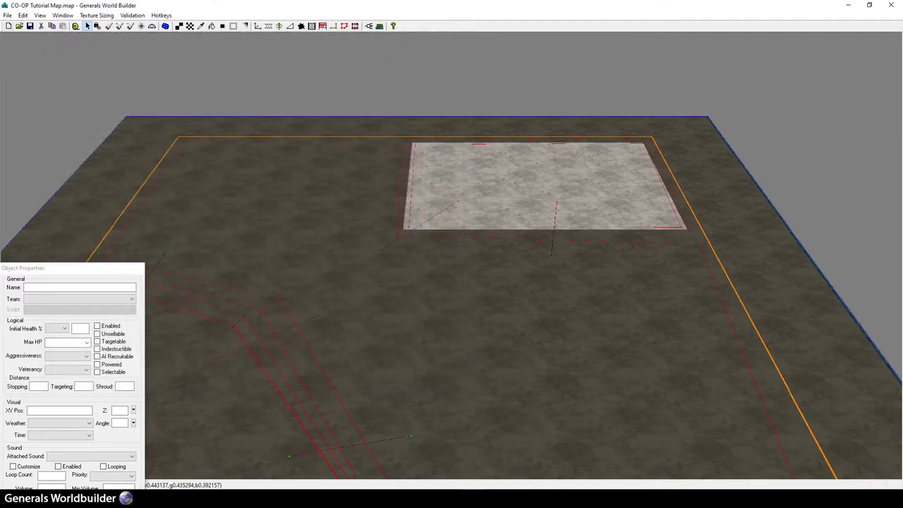
Step: Import the script file "=== ZH - Skirmish AI Script - Default ===.scb" with PlyrCivilian selected in the map scripts
{"action": "left_click", "coordinate": [23, 16]}
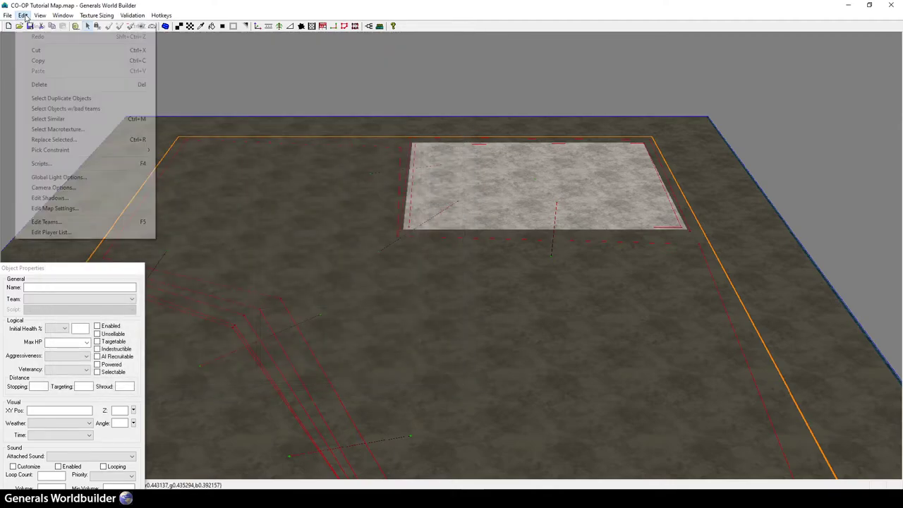
{"action": "left_click", "coordinate": [42, 163]}
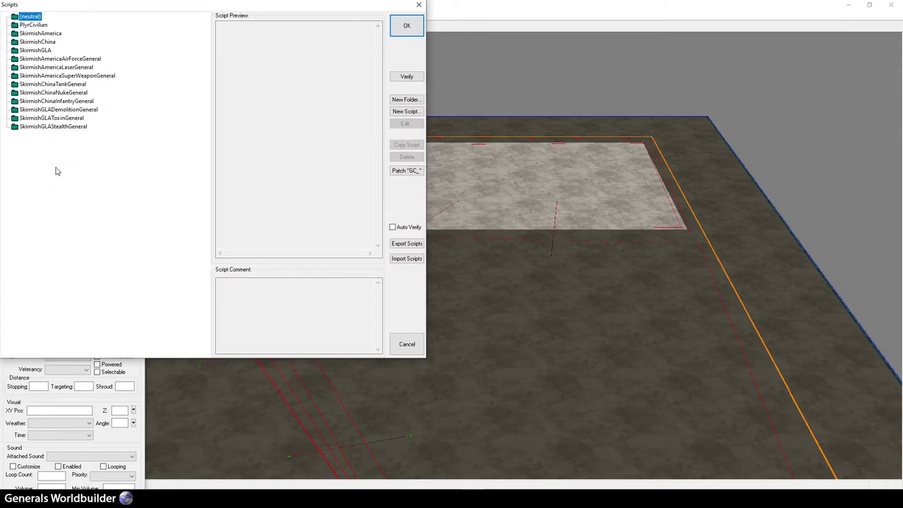
{"action": "left_click", "coordinate": [31, 26]}
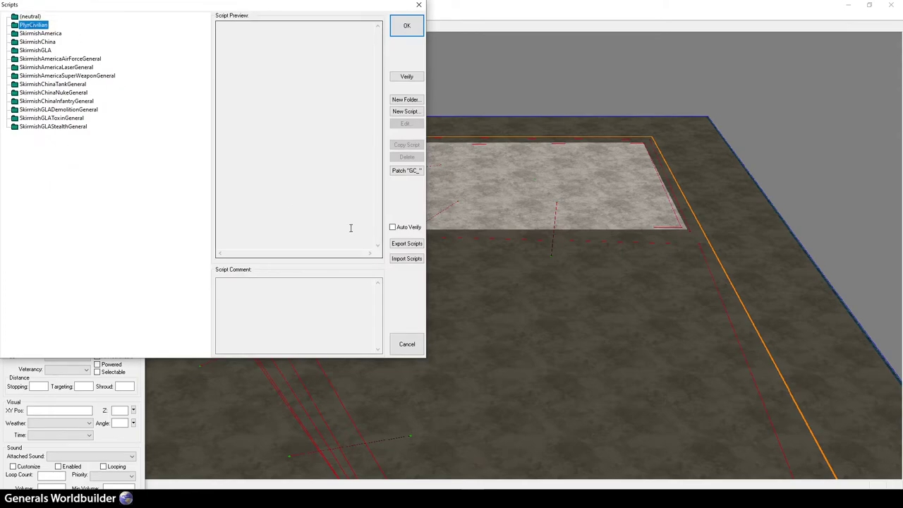
{"action": "left_click", "coordinate": [409, 260]}
{"action": "left_click", "coordinate": [169, 153]}
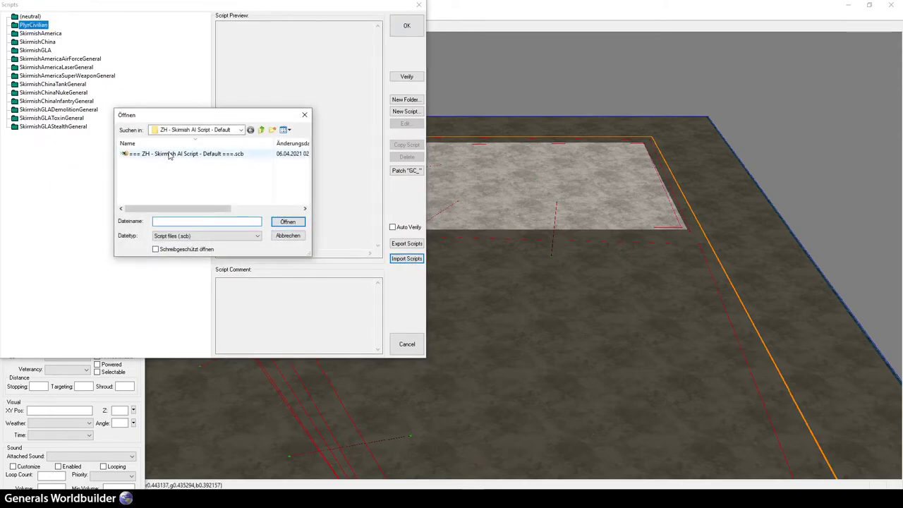
{"action": "double_click", "coordinate": [170, 153]}
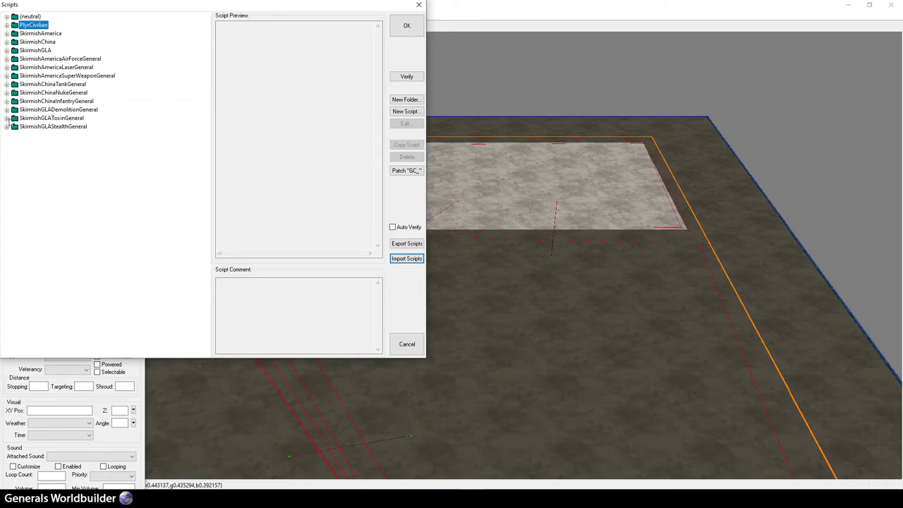
Step: Delete the "Zero Hour - Skirmish AI Script - Default EA" folder from the neutral scripts, check PlyrCivilian's imported scripts and accept
{"action": "left_click", "coordinate": [6, 16]}
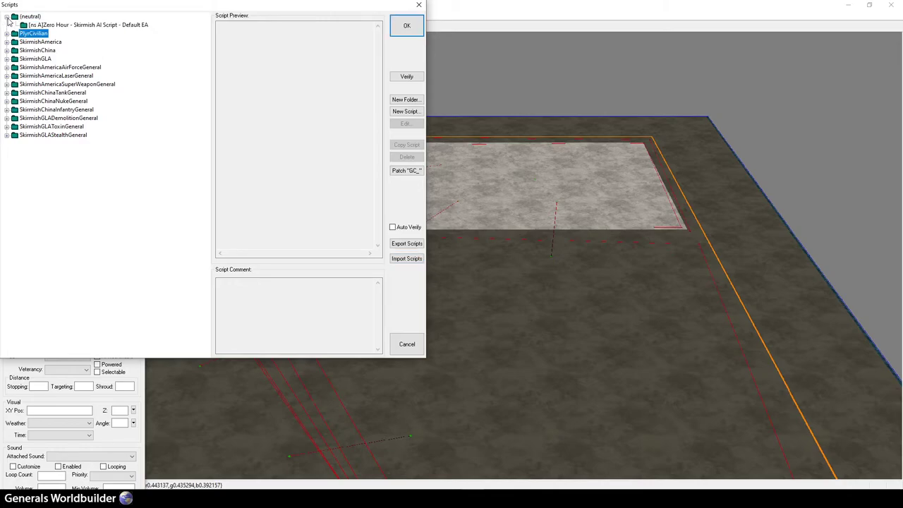
{"action": "left_click", "coordinate": [70, 26]}
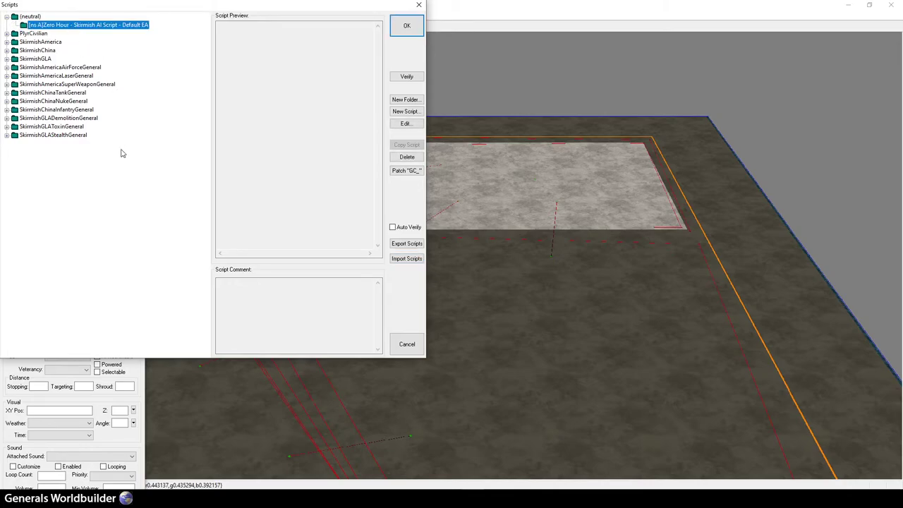
{"action": "left_click", "coordinate": [406, 157]}
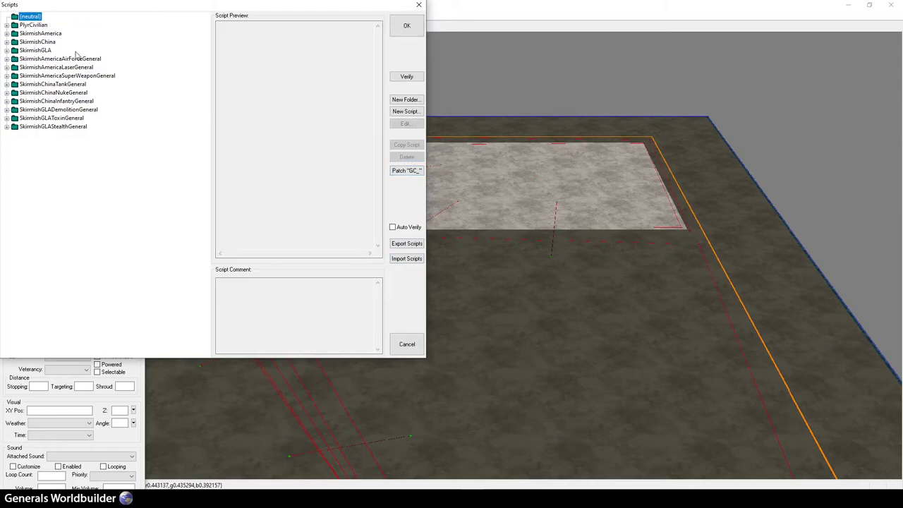
{"action": "left_click", "coordinate": [34, 26]}
{"action": "left_click", "coordinate": [6, 25]}
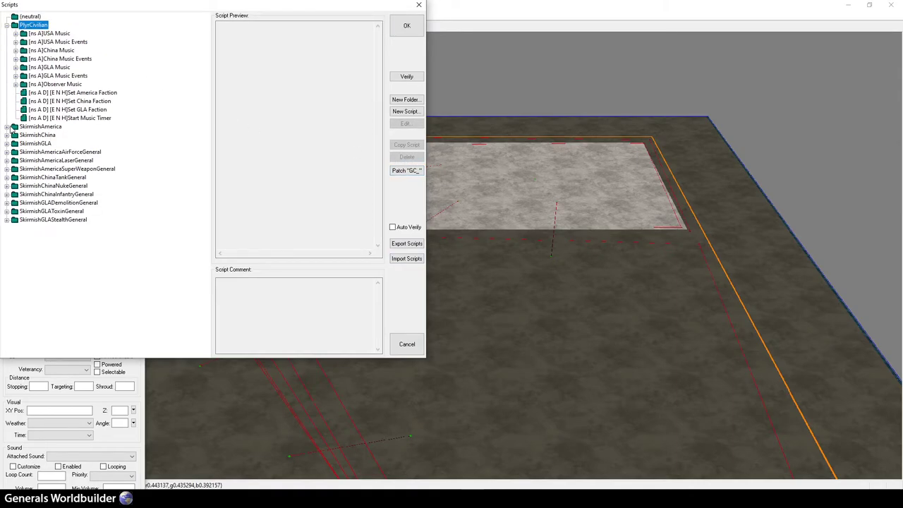
{"action": "left_click", "coordinate": [407, 28]}
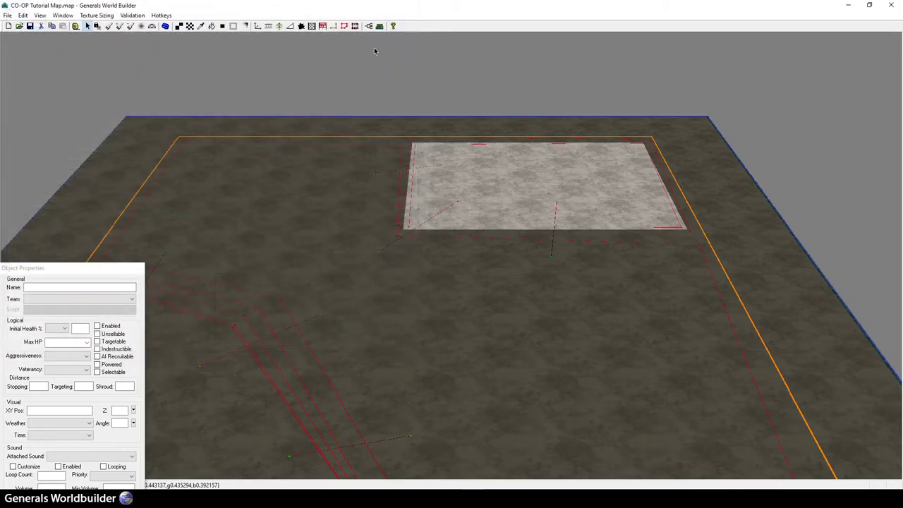
Step: Review the imported AI teams of several skirmish players, including SkirmishGLAToxinGeneral, in the Team Builder
{"action": "left_click", "coordinate": [379, 26]}
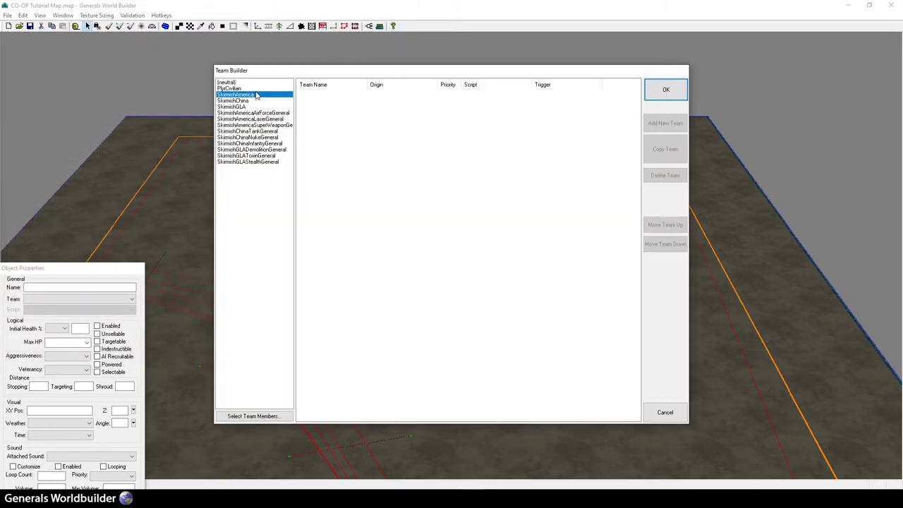
{"action": "left_click", "coordinate": [258, 95]}
{"action": "left_click", "coordinate": [256, 101]}
{"action": "left_click", "coordinate": [250, 125]}
{"action": "left_click", "coordinate": [262, 107]}
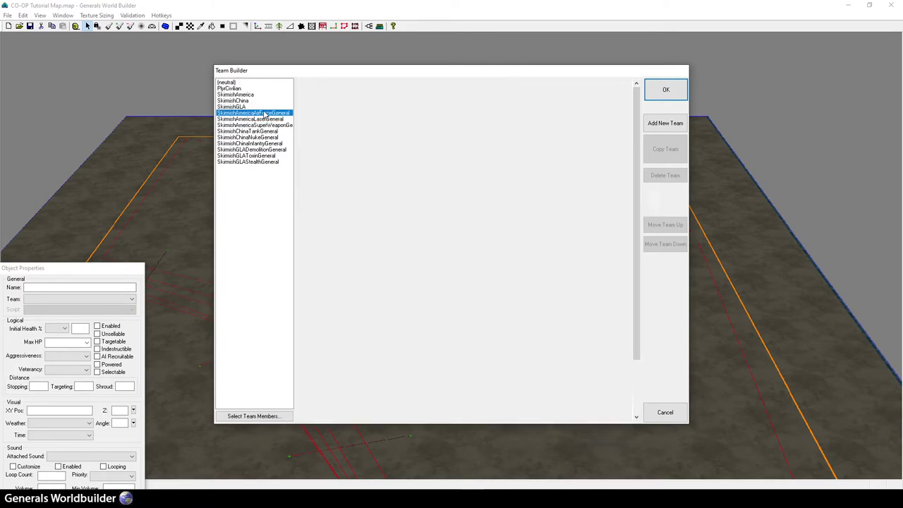
{"action": "left_click", "coordinate": [243, 144]}
{"action": "left_click", "coordinate": [243, 156]}
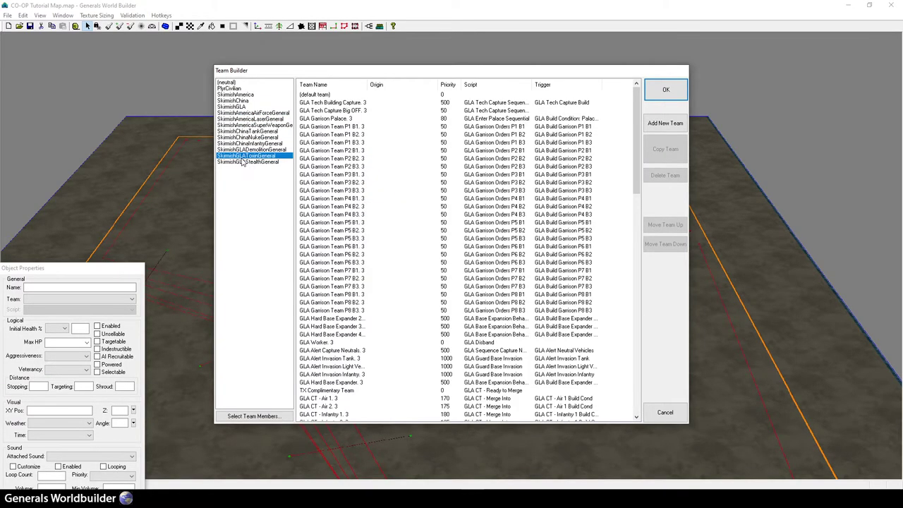
{"action": "left_click", "coordinate": [665, 89]}
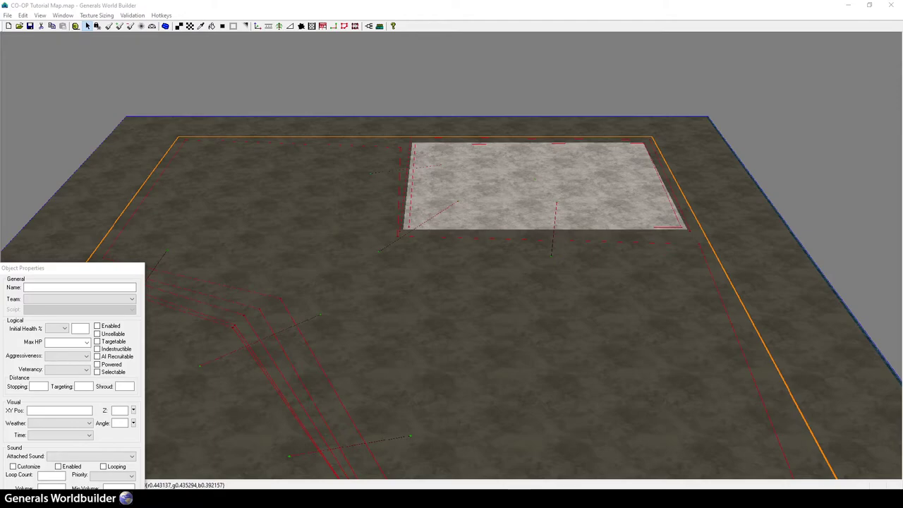
Step: Remove the skirmish players SkirmishAmerica, SkirmishChina, SkirmishGLA, all three America generals, and the China tank and nuke generals from the player list
{"action": "left_click", "coordinate": [22, 14]}
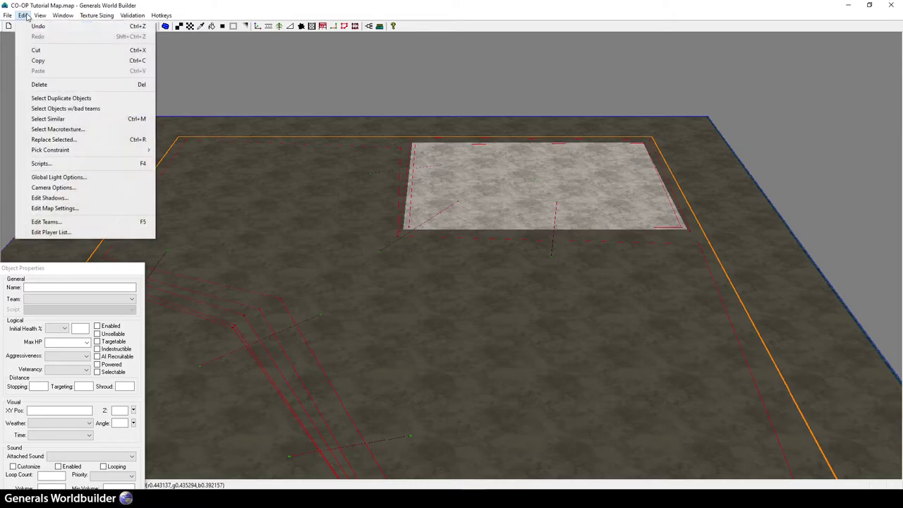
{"action": "left_click", "coordinate": [67, 232]}
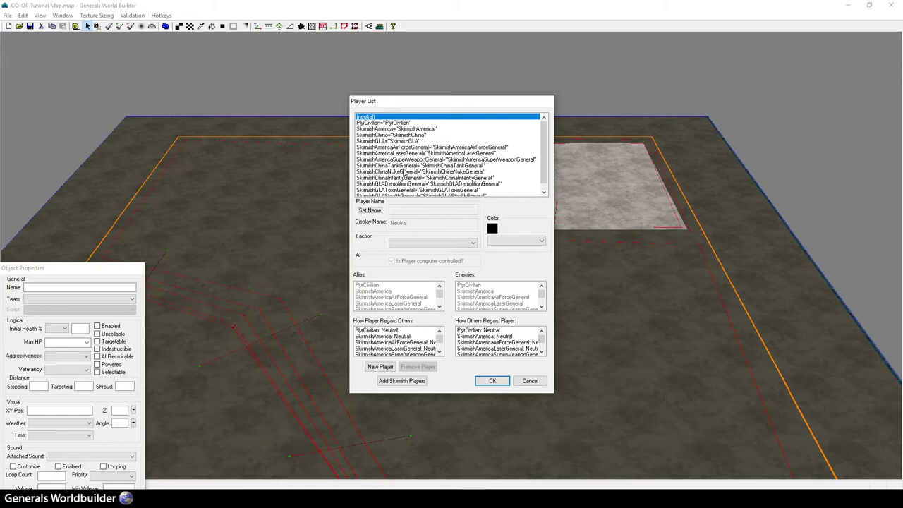
{"action": "left_click", "coordinate": [415, 135]}
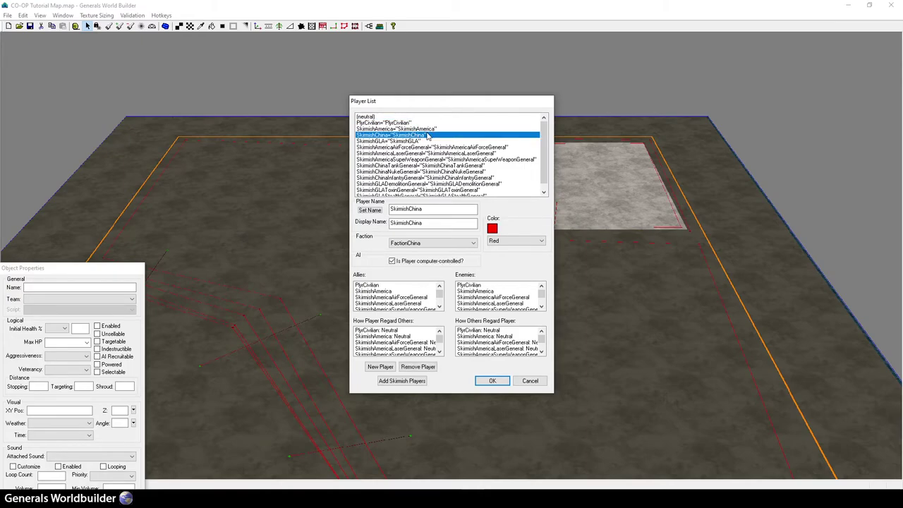
{"action": "left_click", "coordinate": [429, 130]}
{"action": "left_click", "coordinate": [423, 367]}
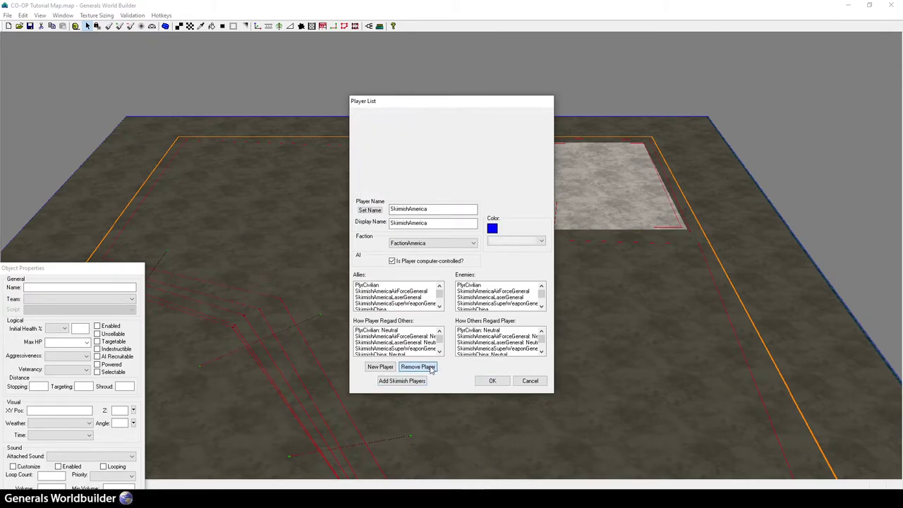
{"action": "left_click", "coordinate": [428, 368]}
{"action": "left_click", "coordinate": [432, 370]}
{"action": "left_click", "coordinate": [431, 370]}
{"action": "left_click", "coordinate": [430, 369]}
{"action": "left_click", "coordinate": [431, 369]}
{"action": "left_click", "coordinate": [431, 368]}
{"action": "left_click", "coordinate": [430, 368]}
Step: Remove the GLA demolition, toxin and stealth general players, keeping SkirmishChinaInfantryGeneral in the list
{"action": "left_click", "coordinate": [474, 141]}
{"action": "left_click", "coordinate": [473, 135]}
{"action": "left_click", "coordinate": [418, 367]}
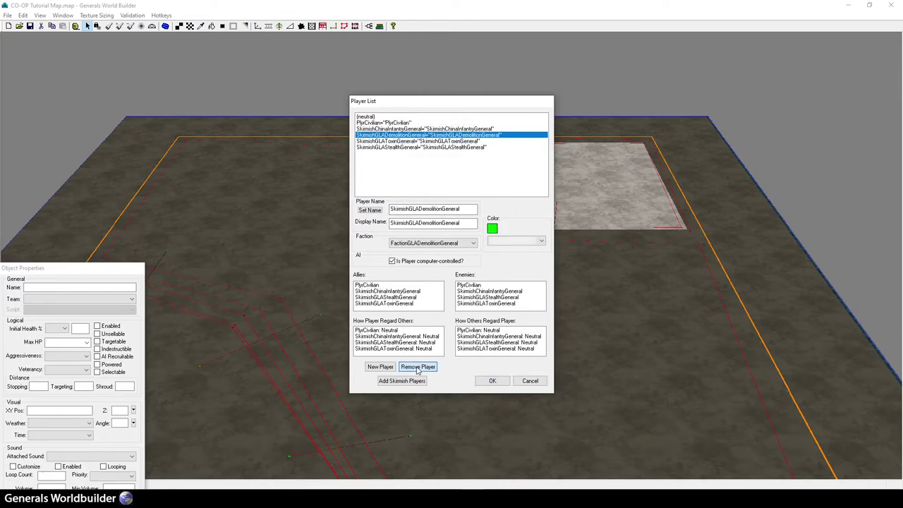
{"action": "left_click", "coordinate": [418, 367]}
{"action": "left_click", "coordinate": [417, 367]}
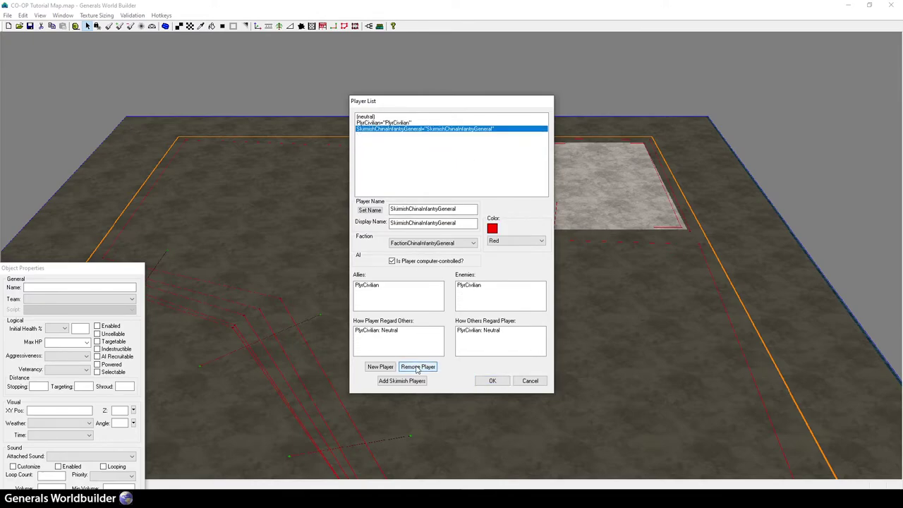
Step: Add a new player from the FactionCivilian template and make it computer-controlled
{"action": "left_click", "coordinate": [374, 368]}
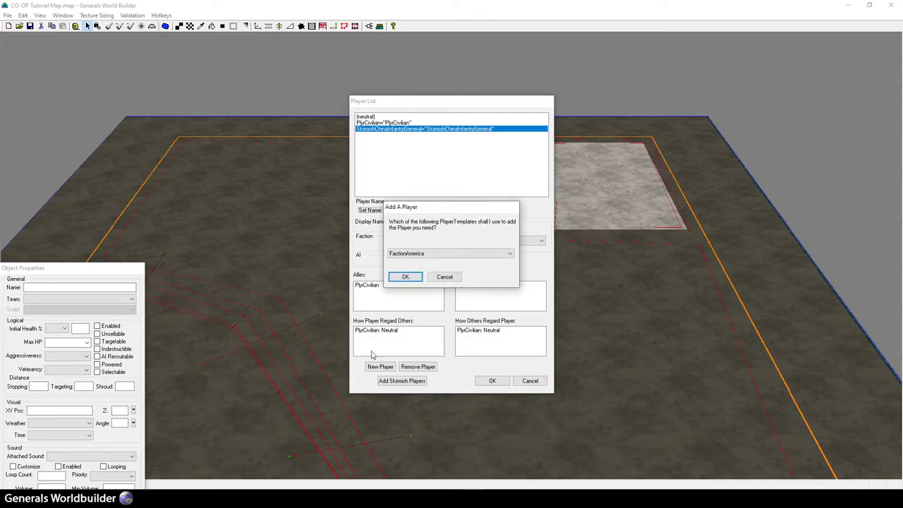
{"action": "left_click", "coordinate": [457, 254]}
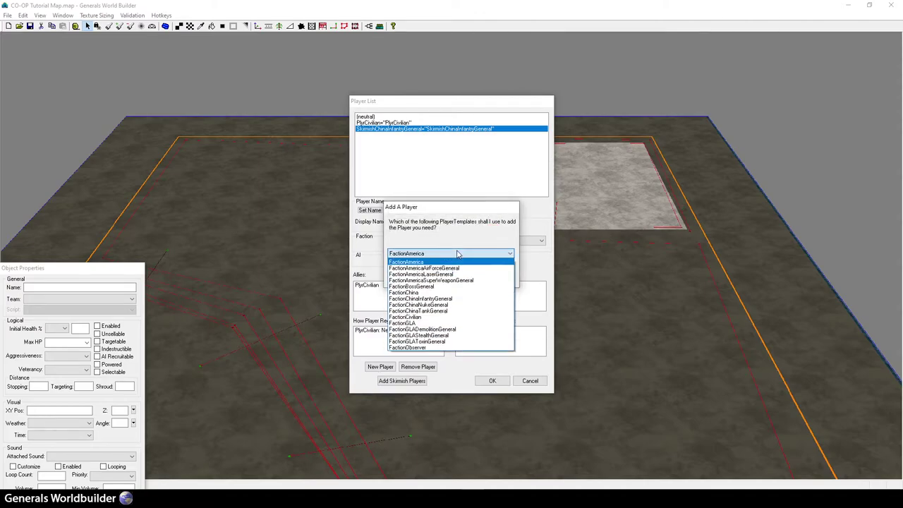
{"action": "left_click", "coordinate": [421, 316]}
{"action": "left_click", "coordinate": [406, 277]}
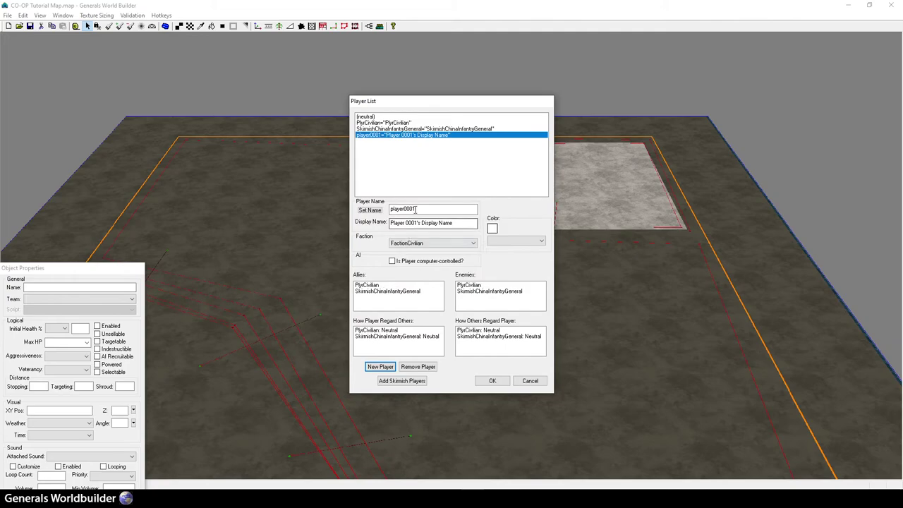
{"action": "type", "text": "CompEnemy"}
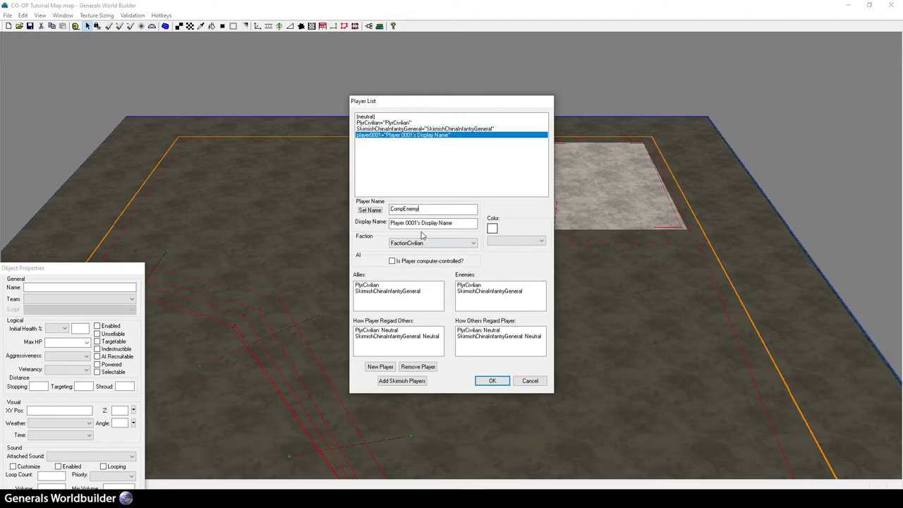
{"action": "left_click", "coordinate": [392, 260]}
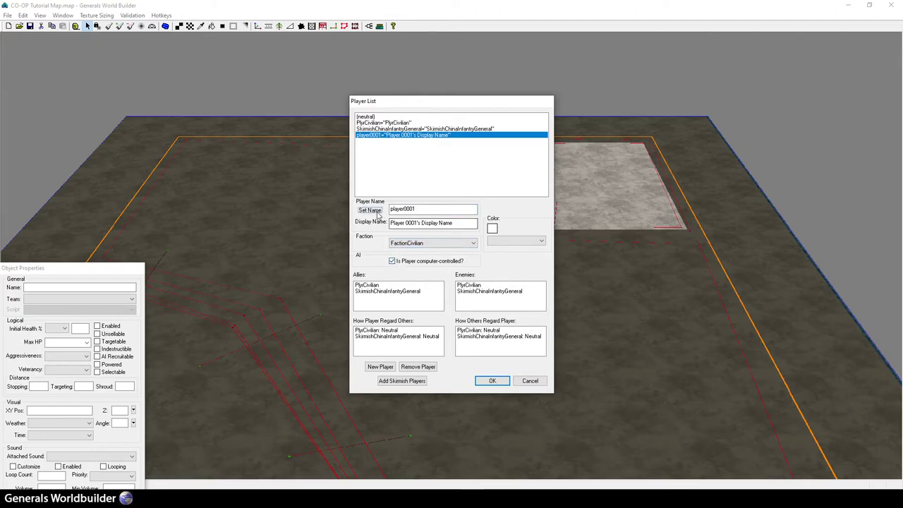
Step: Set the new civilian player's color to dark red
{"action": "left_click", "coordinate": [492, 228]}
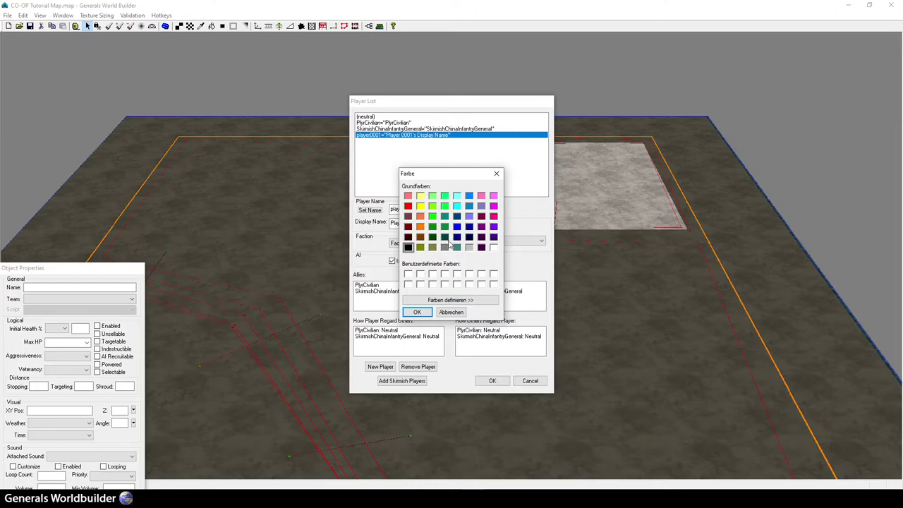
{"action": "left_click", "coordinate": [445, 248]}
{"action": "left_click", "coordinate": [433, 250]}
{"action": "left_click", "coordinate": [408, 227]}
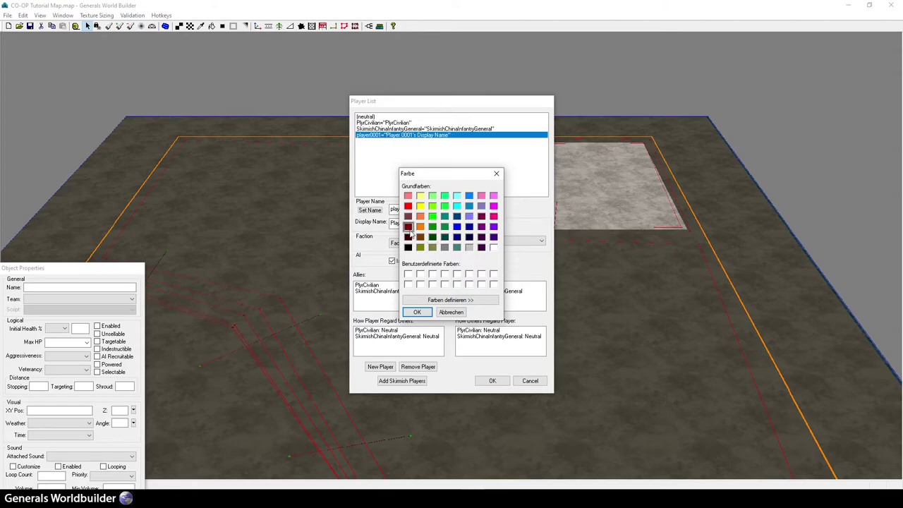
{"action": "left_click", "coordinate": [417, 312]}
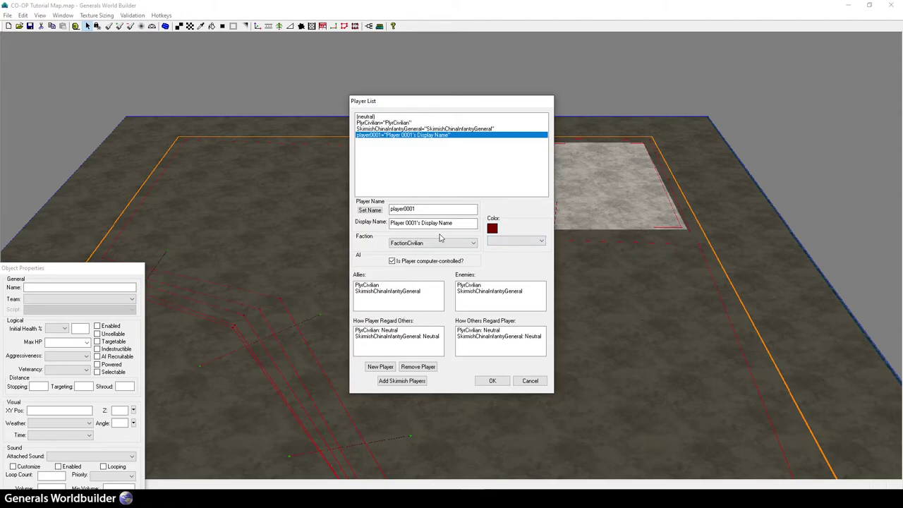
Step: Define a custom near-black color with red, green and blue at 3 and apply it to the new civilian player
{"action": "left_click", "coordinate": [495, 228]}
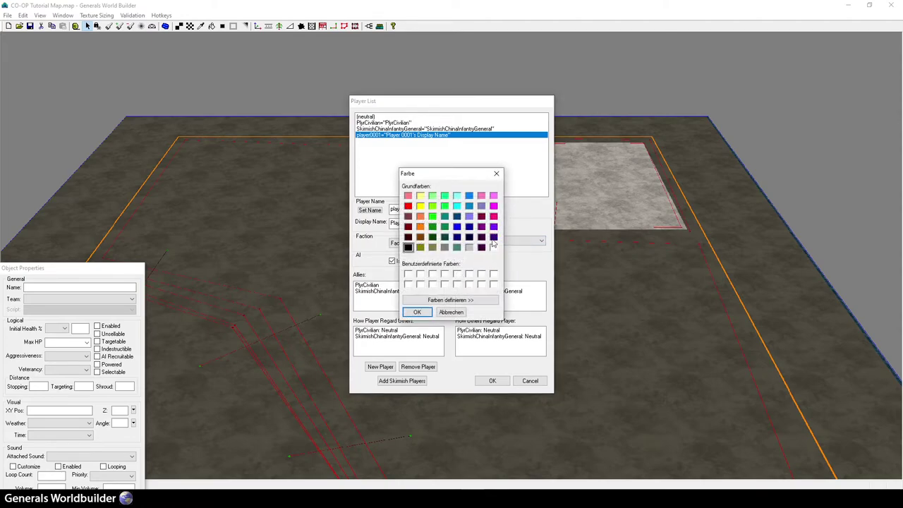
{"action": "left_click", "coordinate": [474, 300]}
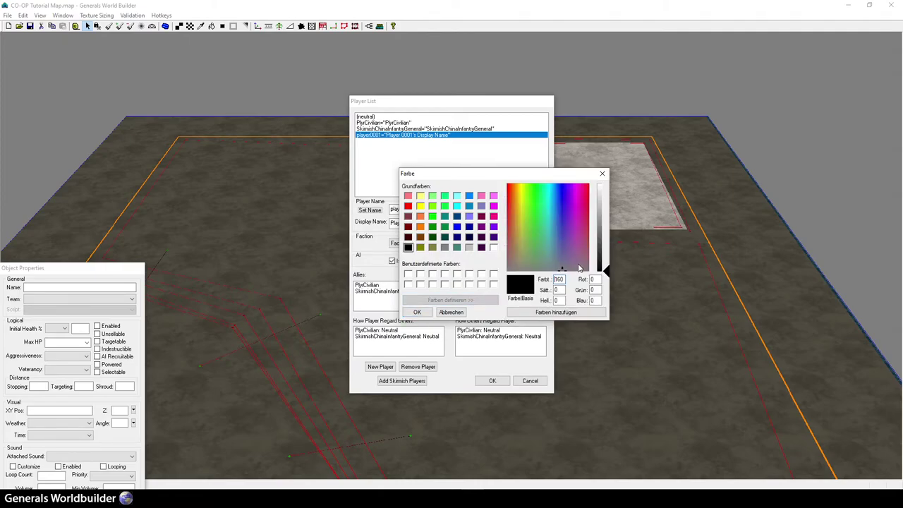
{"action": "left_click_drag", "start_coordinate": [606, 270], "coordinate": [606, 276]}
{"action": "left_click", "coordinate": [537, 312]}
{"action": "left_click", "coordinate": [529, 314]}
{"action": "left_click", "coordinate": [529, 314]}
{"action": "left_click", "coordinate": [529, 314]}
{"action": "left_click", "coordinate": [529, 314]}
{"action": "left_click", "coordinate": [408, 274]}
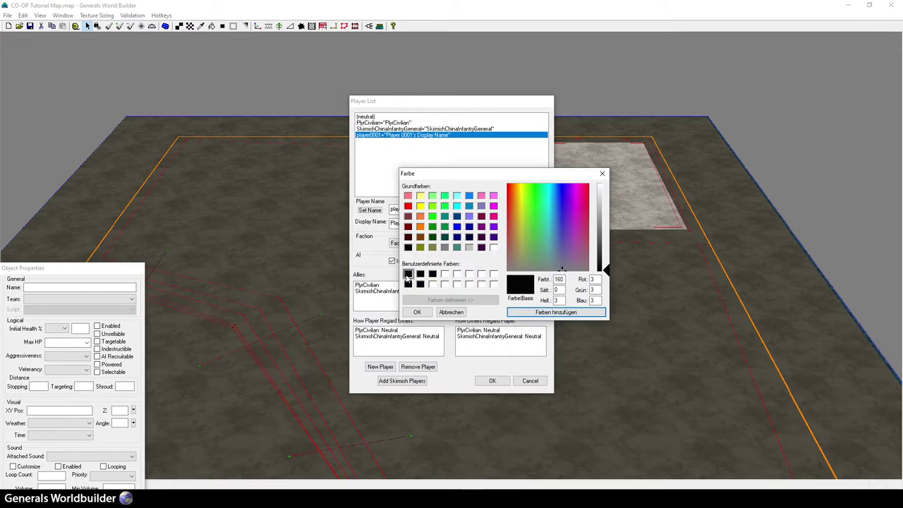
{"action": "left_click", "coordinate": [419, 312]}
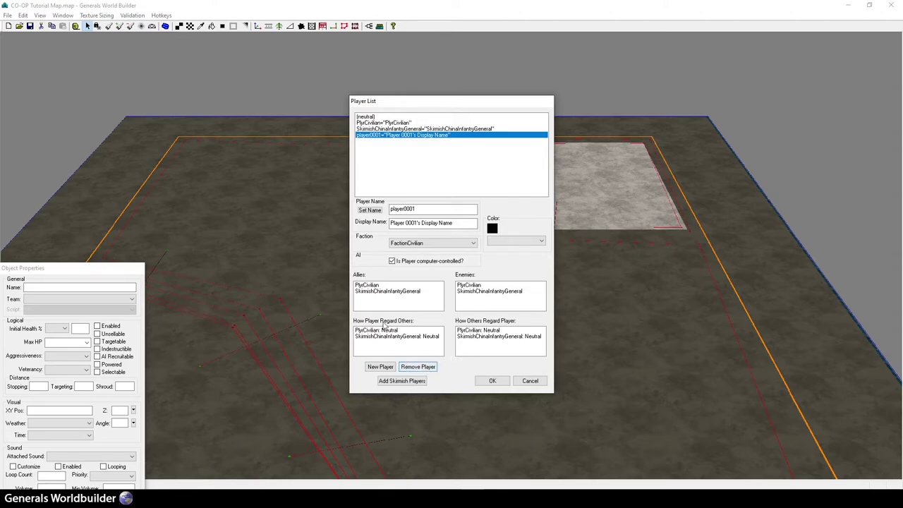
Step: Give the new civilian player the display name InfantryPartisans and the player name CompEnemy
{"action": "left_click_drag", "start_coordinate": [461, 224], "coordinate": [373, 240]}
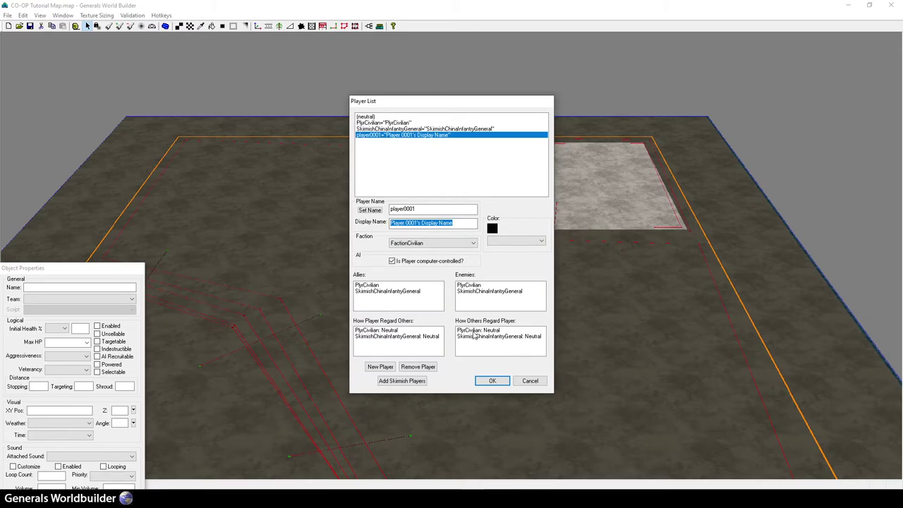
{"action": "type", "text": "Ir"}
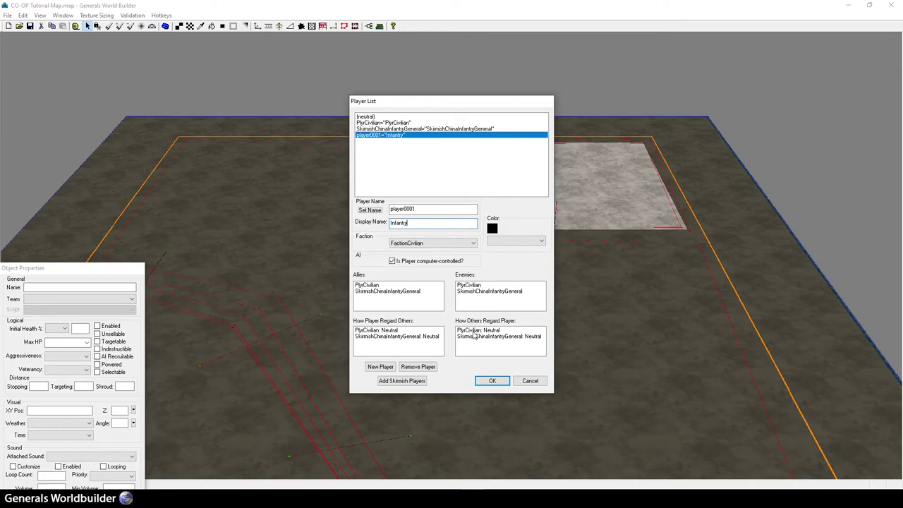
{"action": "type", "text": "Partisans"}
{"action": "left_click", "coordinate": [367, 210]}
{"action": "left_click", "coordinate": [366, 211]}
{"action": "left_click_drag", "start_coordinate": [422, 209], "coordinate": [375, 237]}
{"action": "type", "text": "CompEnemy"}
{"action": "left_click", "coordinate": [378, 211]}
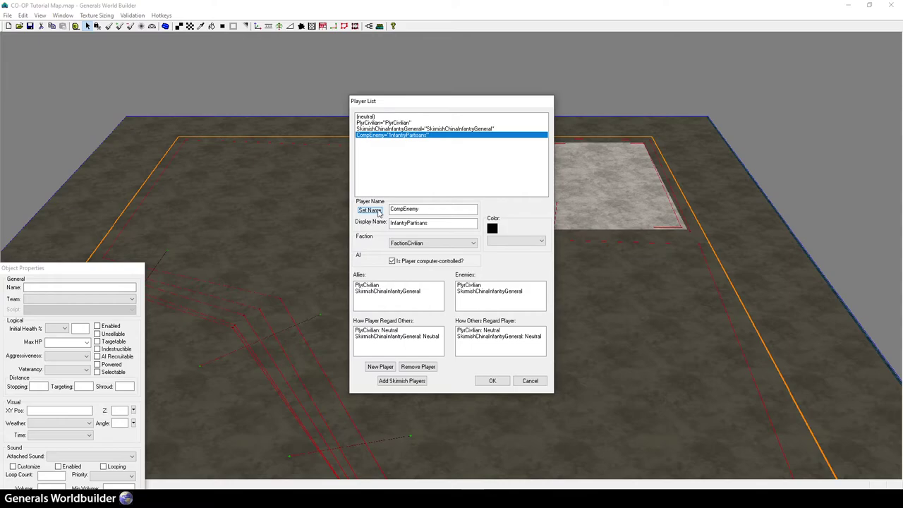
{"action": "left_click", "coordinate": [432, 223]}
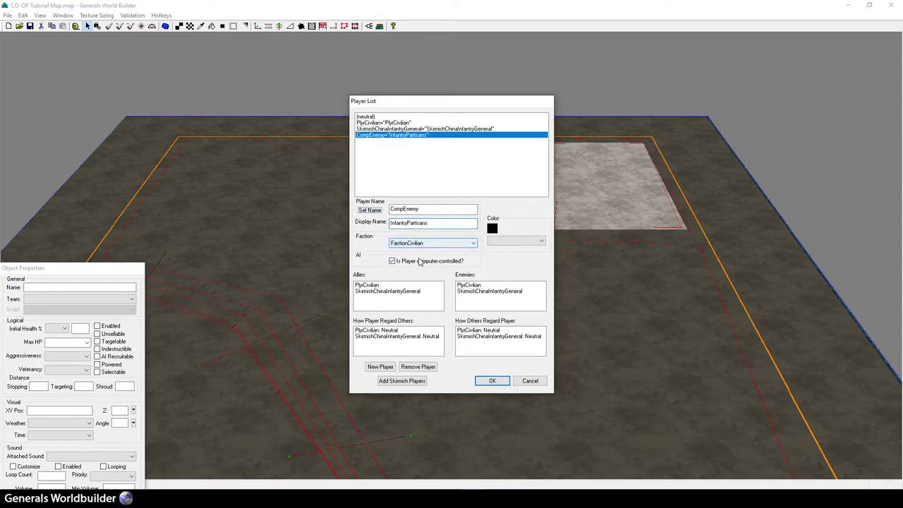
Step: Add a second player from the FactionCivilian template and make it computer-controlled
{"action": "left_click", "coordinate": [380, 367]}
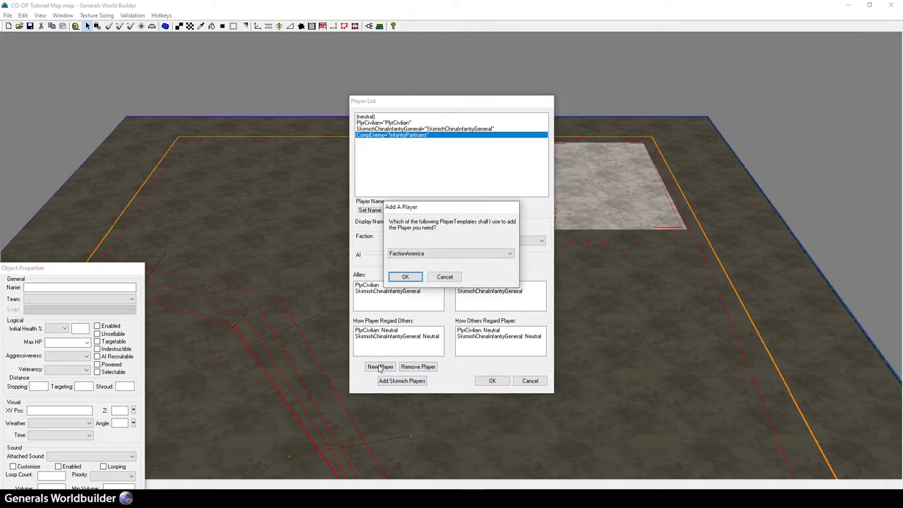
{"action": "left_click", "coordinate": [410, 255]}
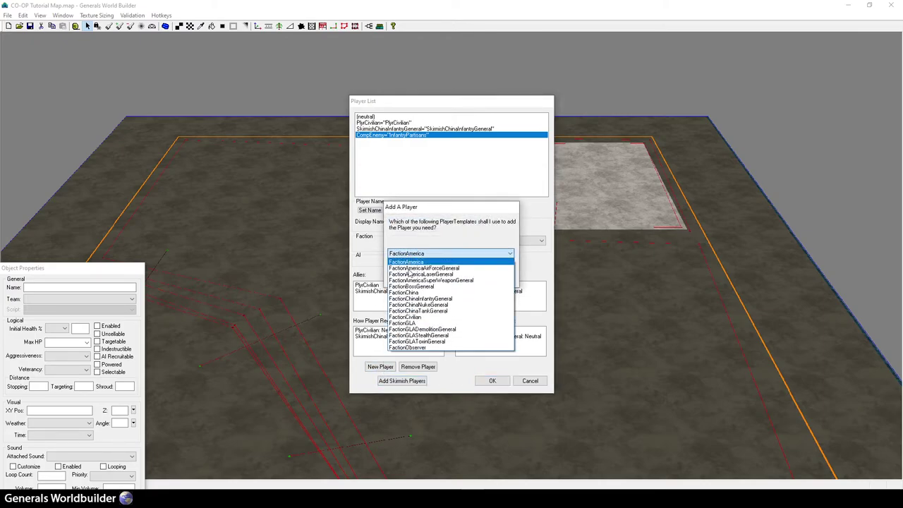
{"action": "left_click", "coordinate": [451, 318]}
{"action": "left_click", "coordinate": [408, 278]}
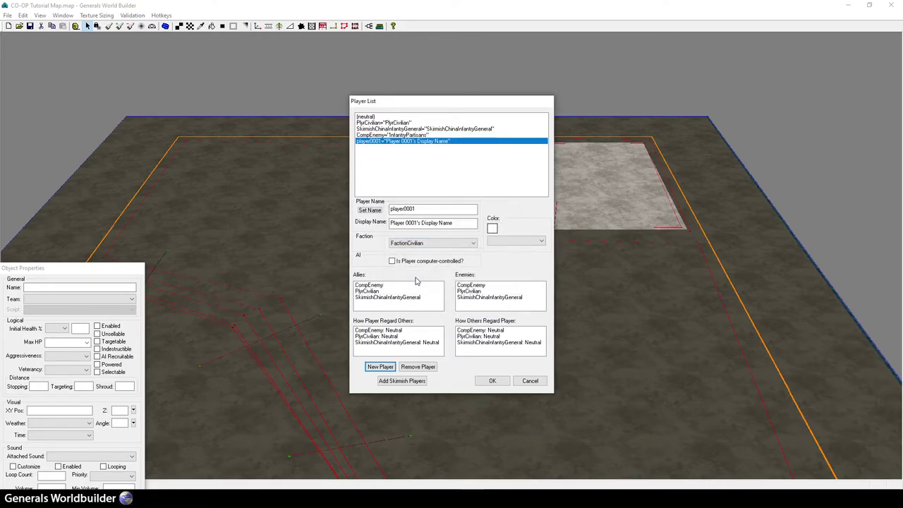
{"action": "left_click", "coordinate": [393, 261]}
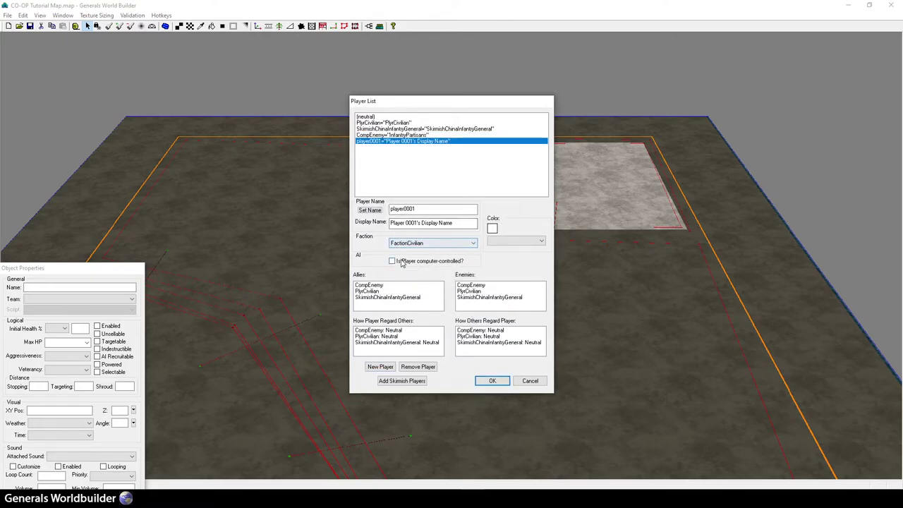
Step: Name the second civilian player CompFriend and set its display name to InfantryRebels
{"action": "double_click", "coordinate": [421, 208]}
{"action": "type", "text": "Com"}
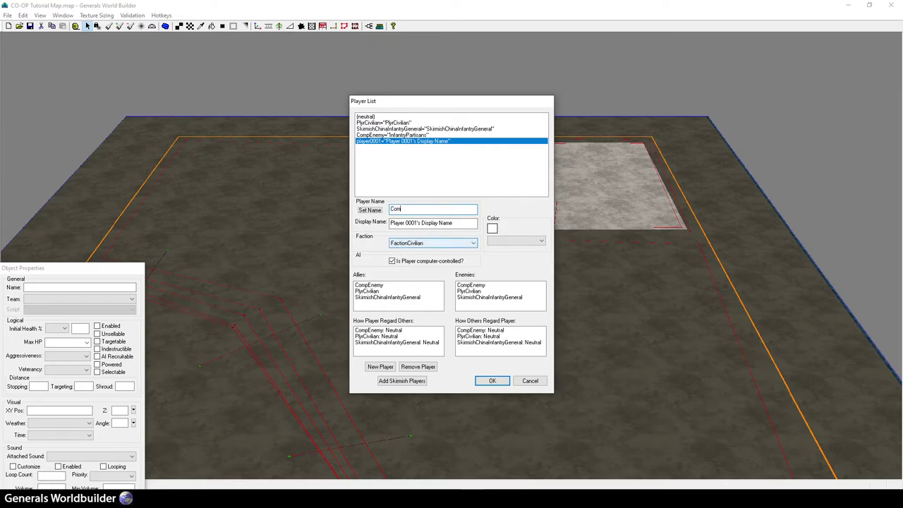
{"action": "type", "text": "pFriend"}
{"action": "left_click", "coordinate": [369, 210]}
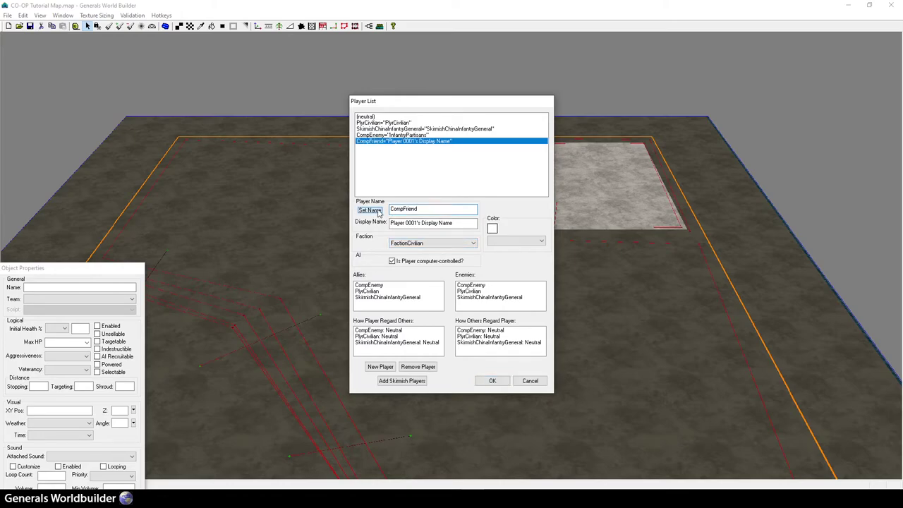
{"action": "key", "text": "Tab"}
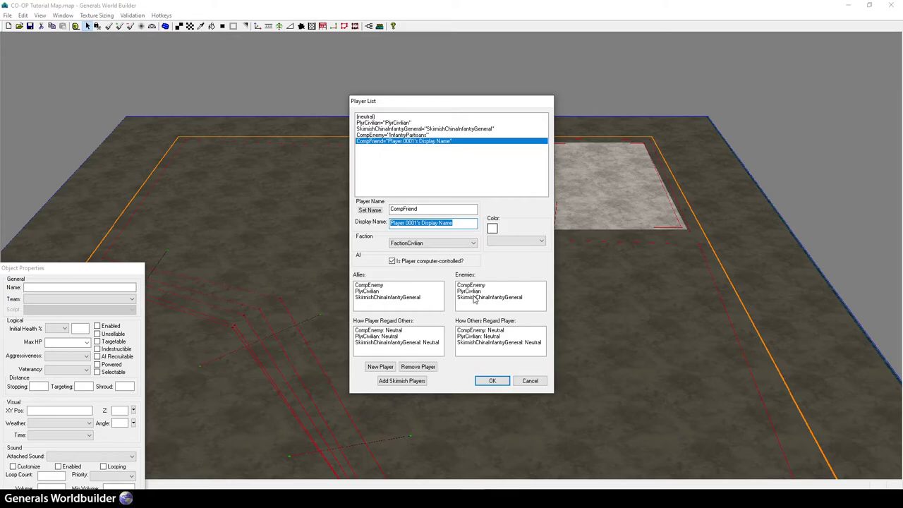
{"action": "type", "text": "In"}
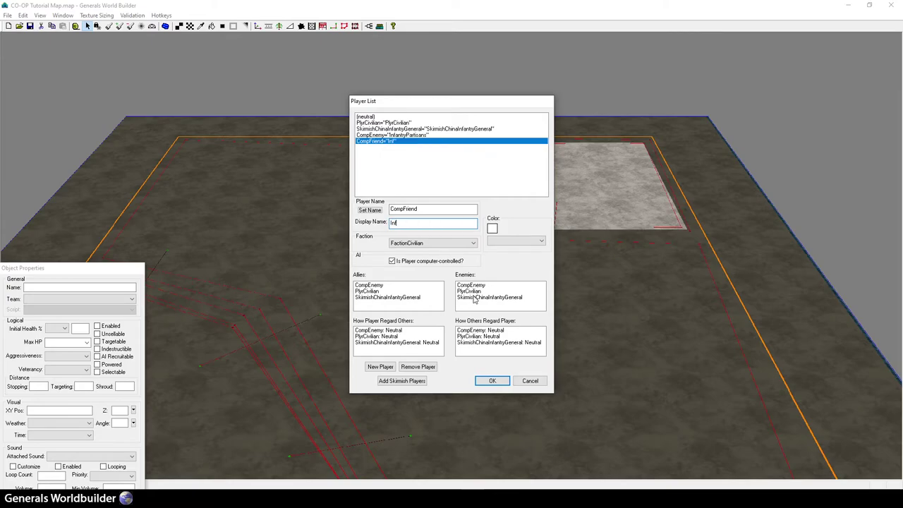
{"action": "type", "text": "fantryRebels"}
Step: Confirm white as CompFriend's color and accept the player list changes
{"action": "left_click", "coordinate": [491, 230]}
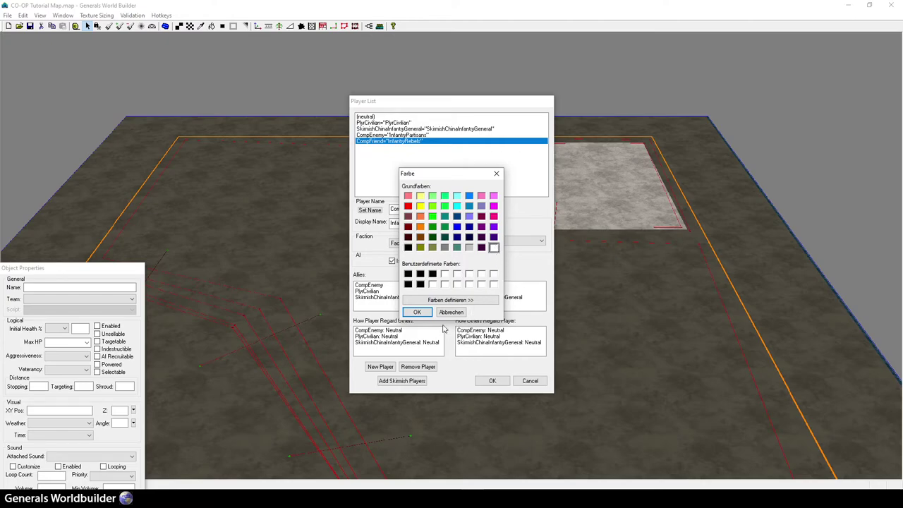
{"action": "left_click", "coordinate": [422, 313]}
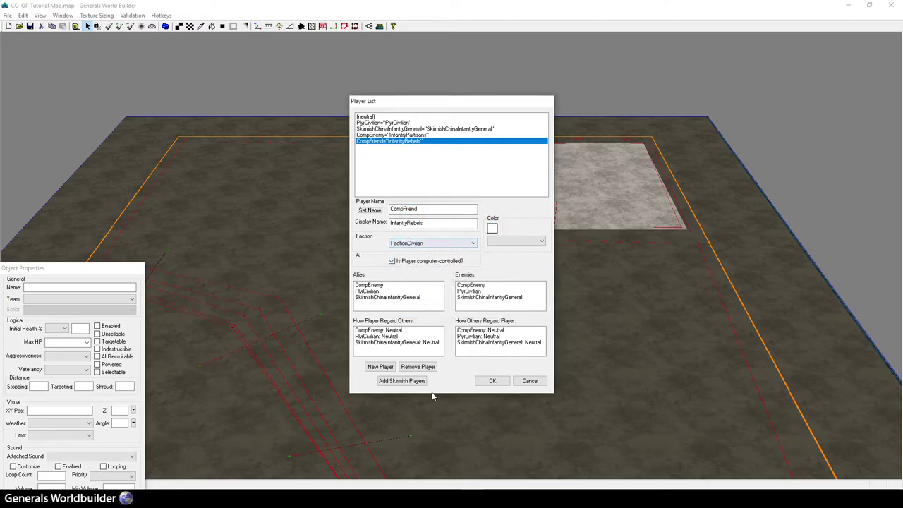
{"action": "left_click", "coordinate": [491, 381]}
{"action": "left_click", "coordinate": [492, 381]}
{"action": "right_click_drag", "start_coordinate": [509, 108], "coordinate": [421, 186]}
{"action": "right_click_drag", "start_coordinate": [386, 277], "coordinate": [395, 248]}
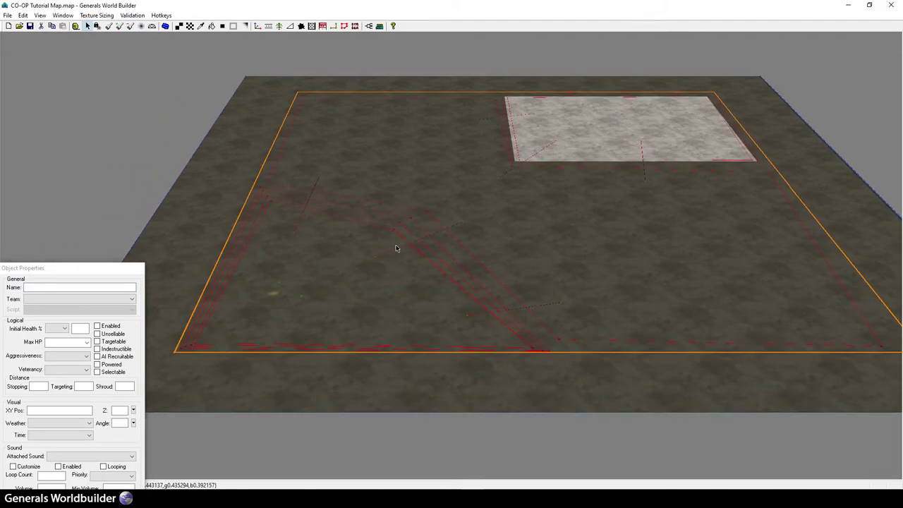
{"action": "scroll", "coordinate": [421, 308], "scroll_direction": "up", "scroll_amount": 4}
{"action": "scroll", "coordinate": [397, 372], "scroll_direction": "up", "scroll_amount": 3}
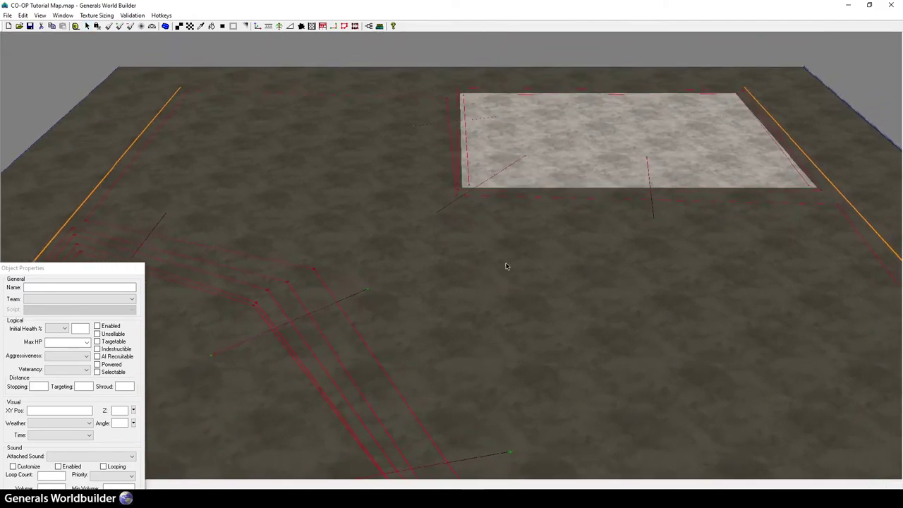
{"action": "left_click_drag", "start_coordinate": [132, 269], "coordinate": [134, 222]}
{"action": "scroll", "coordinate": [378, 200], "scroll_direction": "down", "scroll_amount": 1}
{"action": "scroll", "coordinate": [367, 280], "scroll_direction": "down", "scroll_amount": 4}
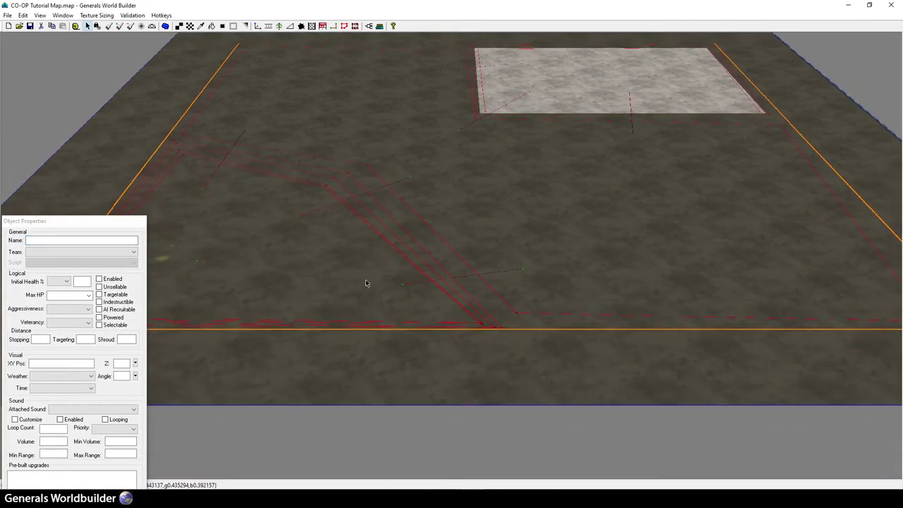
{"action": "scroll", "coordinate": [334, 285], "scroll_direction": "up", "scroll_amount": 2}
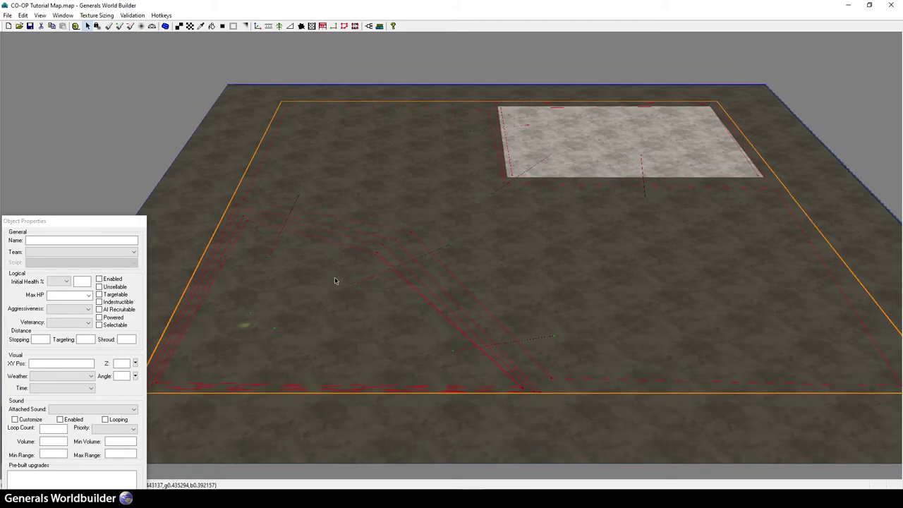
{"action": "left_click", "coordinate": [23, 15]}
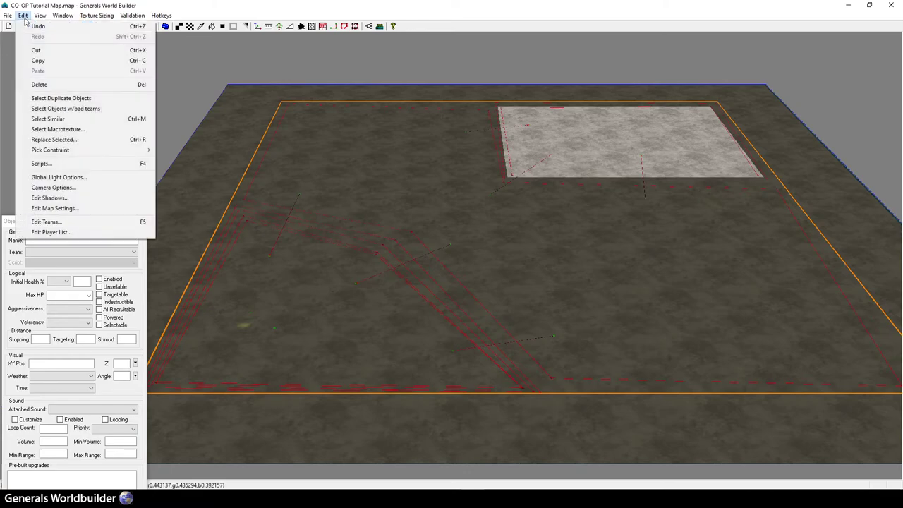
{"action": "left_click", "coordinate": [45, 232]}
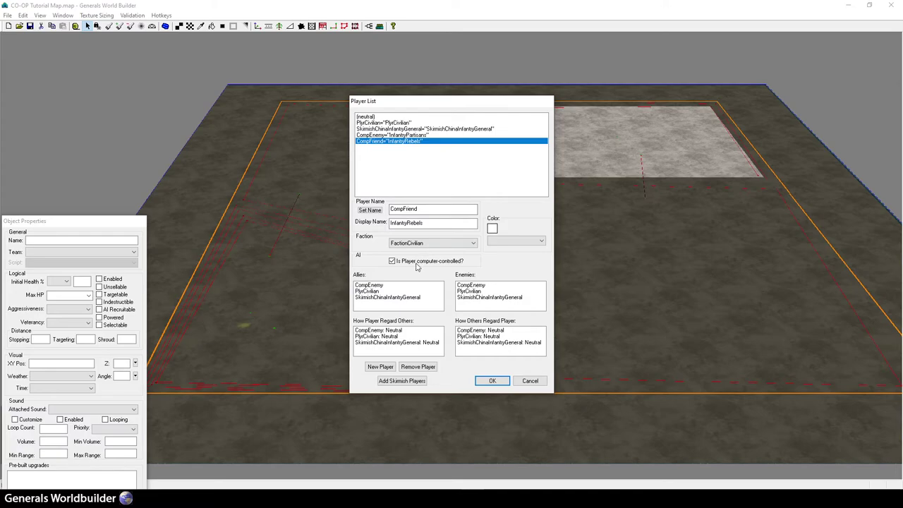
{"action": "left_click", "coordinate": [402, 380]}
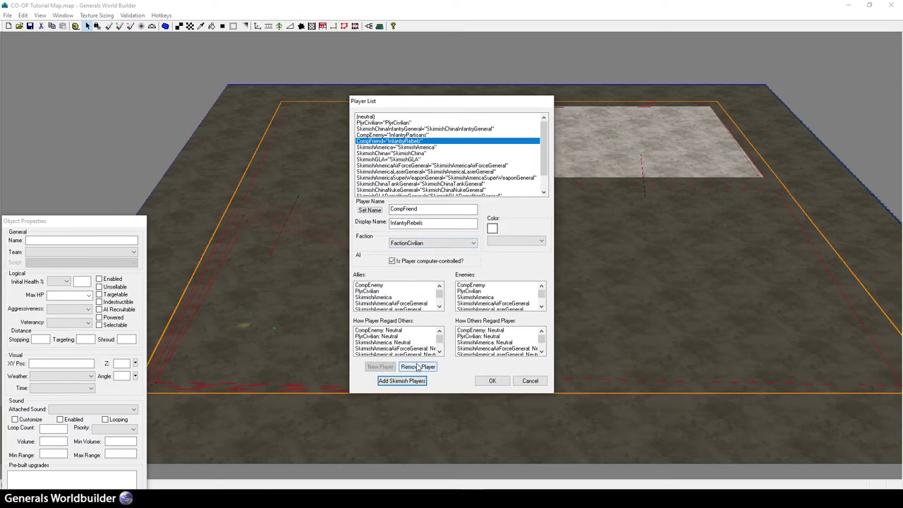
{"action": "left_click", "coordinate": [529, 381]}
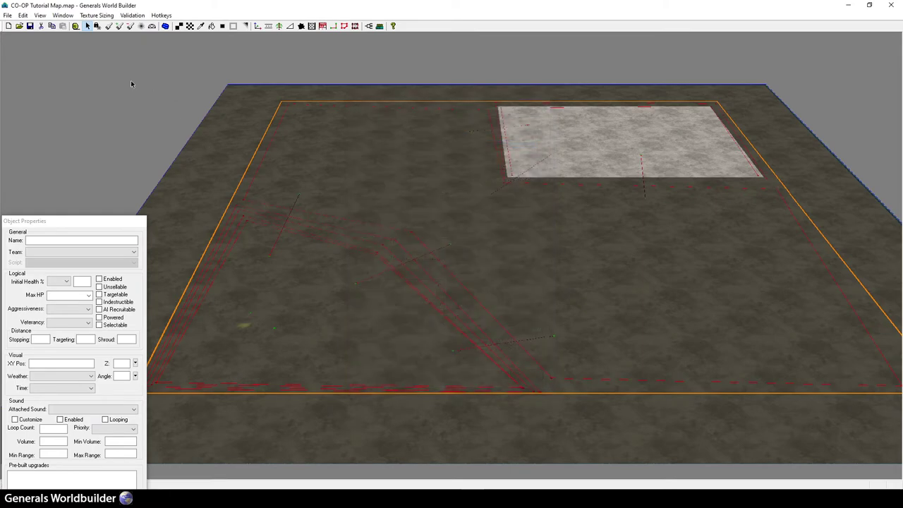
Step: Open the player list and add a new player from the FactionObserver template
{"action": "left_click", "coordinate": [24, 14]}
{"action": "left_click", "coordinate": [53, 232]}
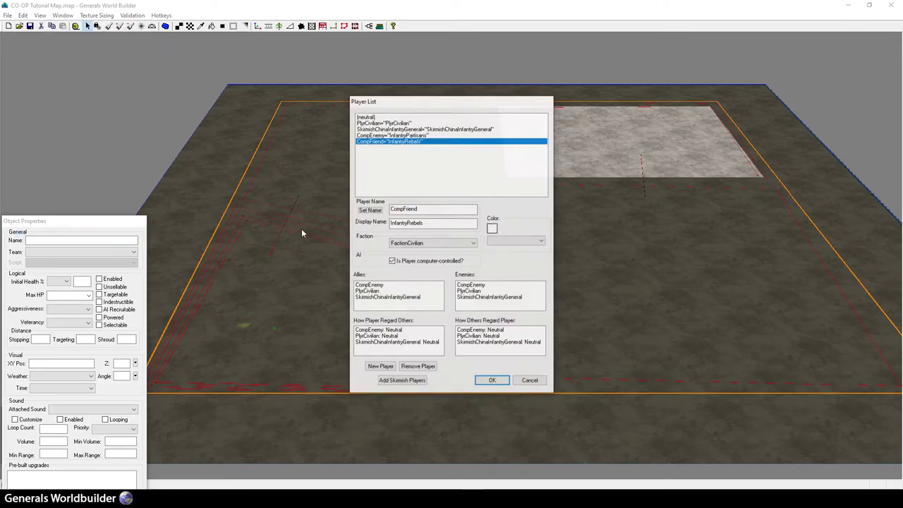
{"action": "left_click", "coordinate": [381, 366]}
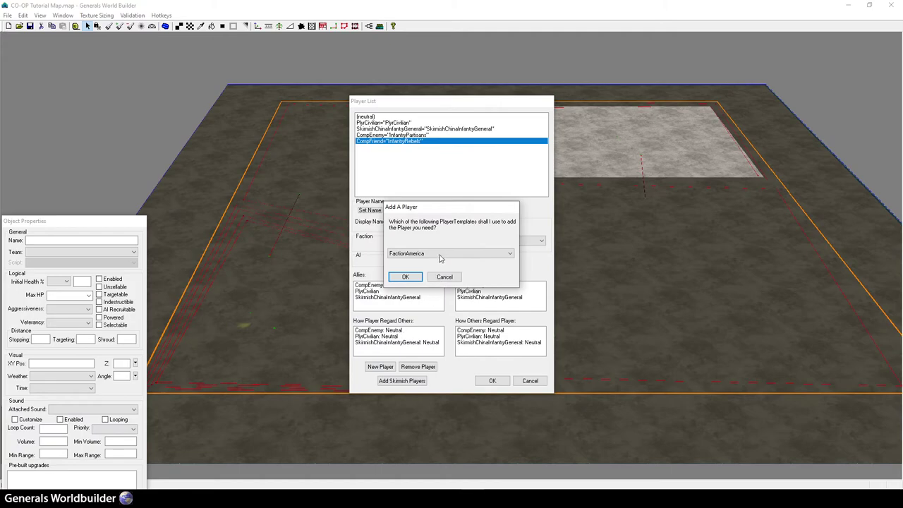
{"action": "left_click", "coordinate": [424, 255]}
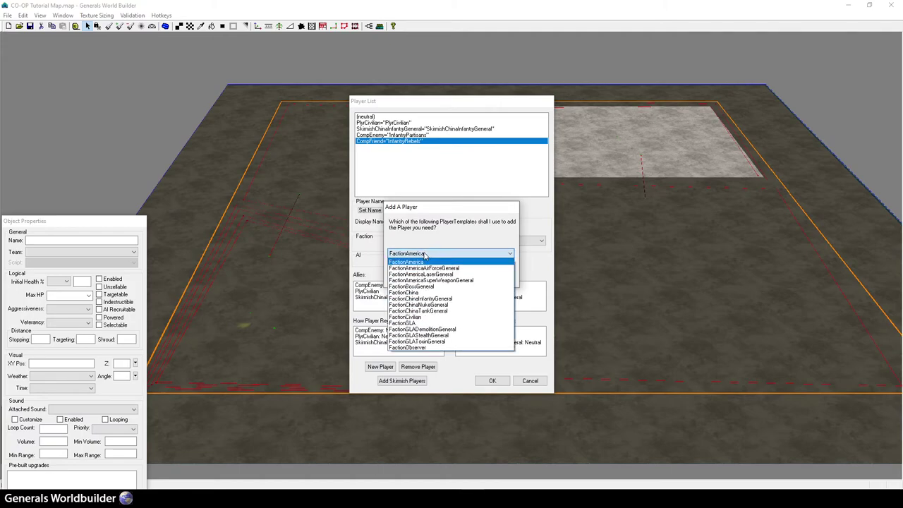
{"action": "left_click", "coordinate": [418, 351]}
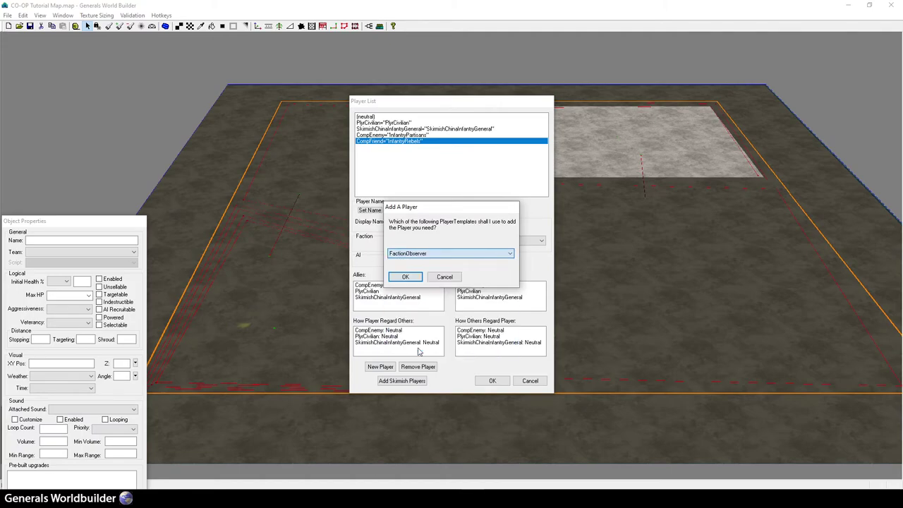
{"action": "left_click", "coordinate": [405, 277]}
Step: Enter player1 as the new observer player's name and Player1 as its display name
{"action": "left_click", "coordinate": [407, 209]}
{"action": "left_click_drag", "start_coordinate": [402, 209], "coordinate": [370, 219]}
{"action": "key", "text": "ctrl+c"}
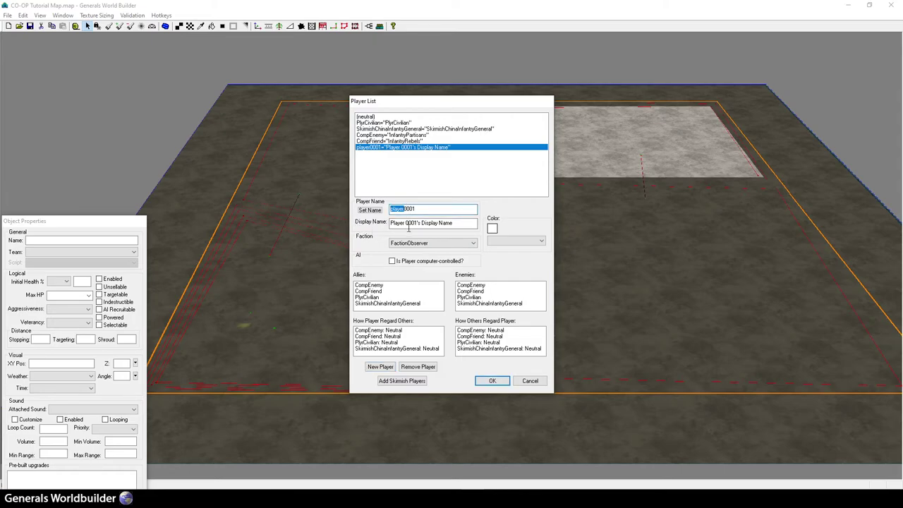
{"action": "left_click_drag", "start_coordinate": [428, 211], "coordinate": [330, 215]}
{"action": "key", "text": "ctrl+v"}
{"action": "type", "text": "1"}
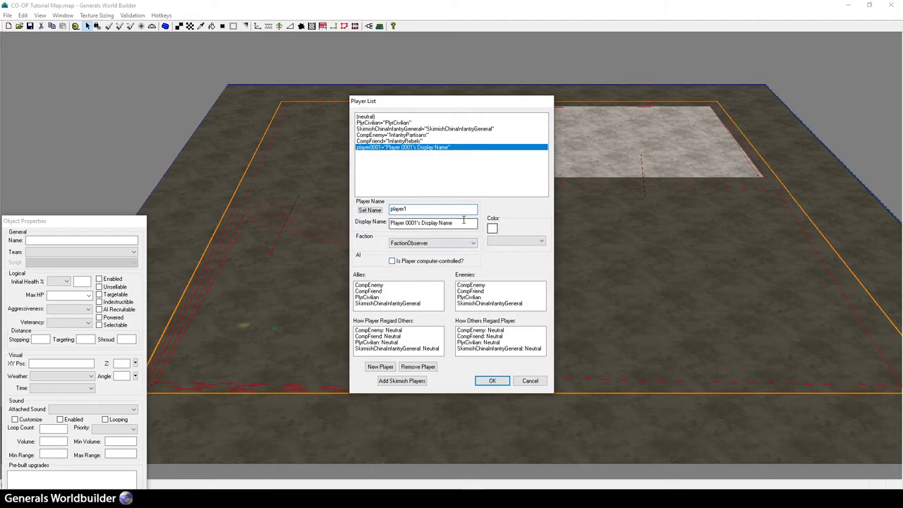
{"action": "left_click_drag", "start_coordinate": [468, 222], "coordinate": [408, 229]}
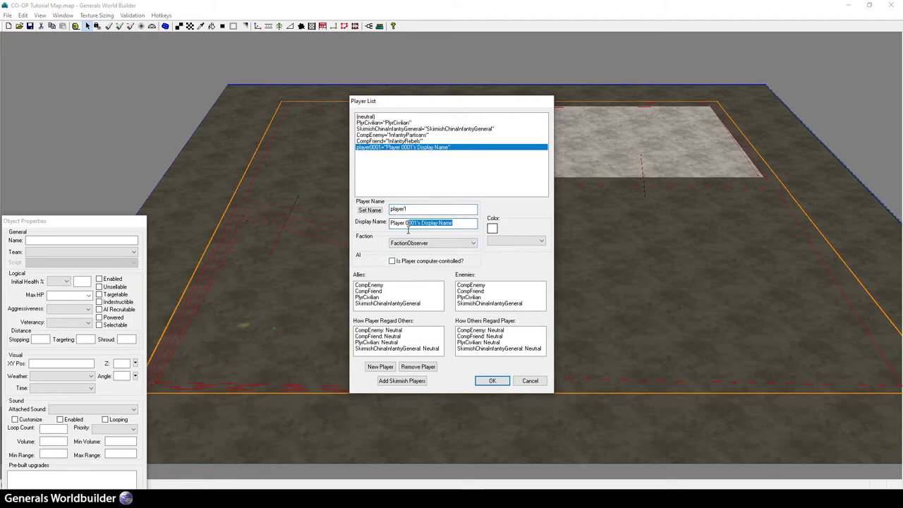
{"action": "type", "text": "1"}
Step: Name the observer player player0, set its display name to Player0 and make it computer-controlled
{"action": "double_click", "coordinate": [409, 209]}
{"action": "type", "text": "player"}
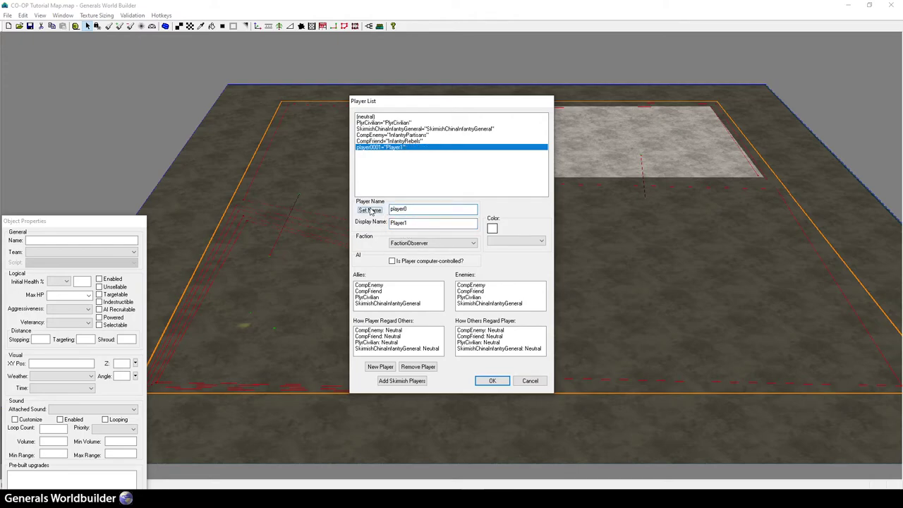
{"action": "left_click", "coordinate": [405, 223]}
{"action": "type", "text": "0"}
{"action": "left_click", "coordinate": [413, 209]}
{"action": "left_click_drag", "start_coordinate": [415, 210], "coordinate": [407, 210]}
{"action": "key", "text": "BackSpace"}
{"action": "left_click", "coordinate": [374, 211]}
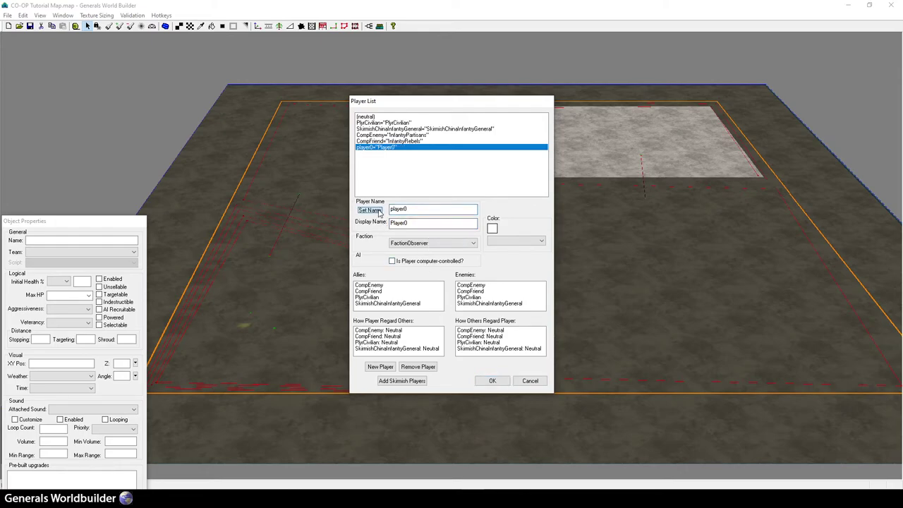
{"action": "left_click", "coordinate": [398, 263]}
{"action": "left_click", "coordinate": [380, 210]}
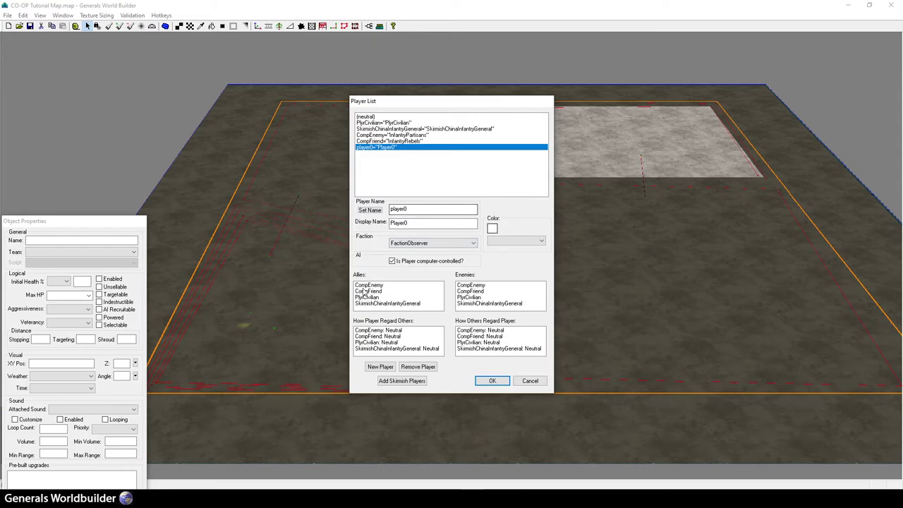
Step: Add a second observer player from the FactionObserver template
{"action": "left_click", "coordinate": [380, 365]}
{"action": "left_click", "coordinate": [424, 253]}
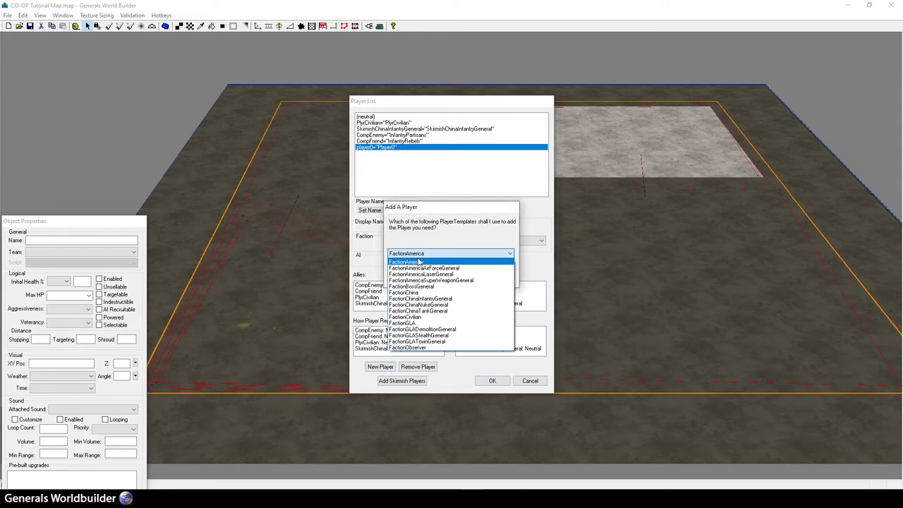
{"action": "left_click", "coordinate": [425, 349]}
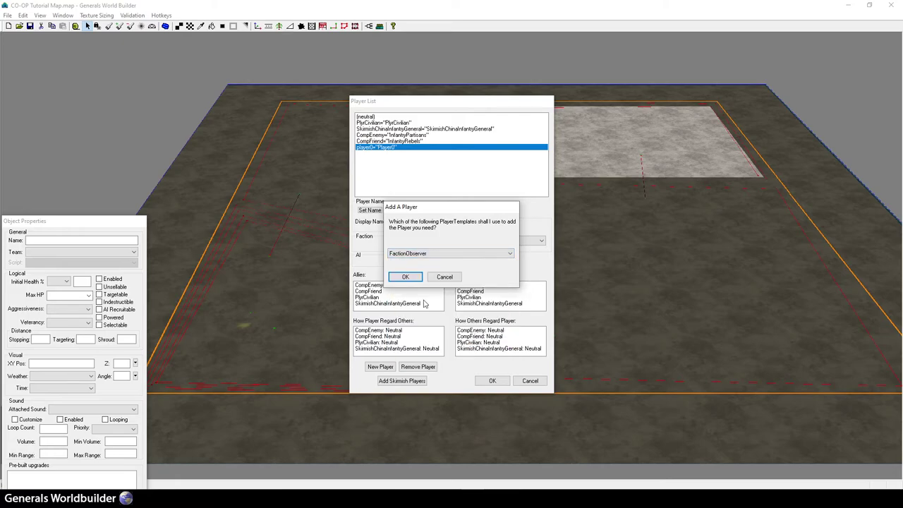
{"action": "left_click", "coordinate": [416, 277]}
Step: Name the second observer player player1, set its display name to Player1 and make it computer-controlled
{"action": "left_click_drag", "start_coordinate": [405, 209], "coordinate": [417, 211]}
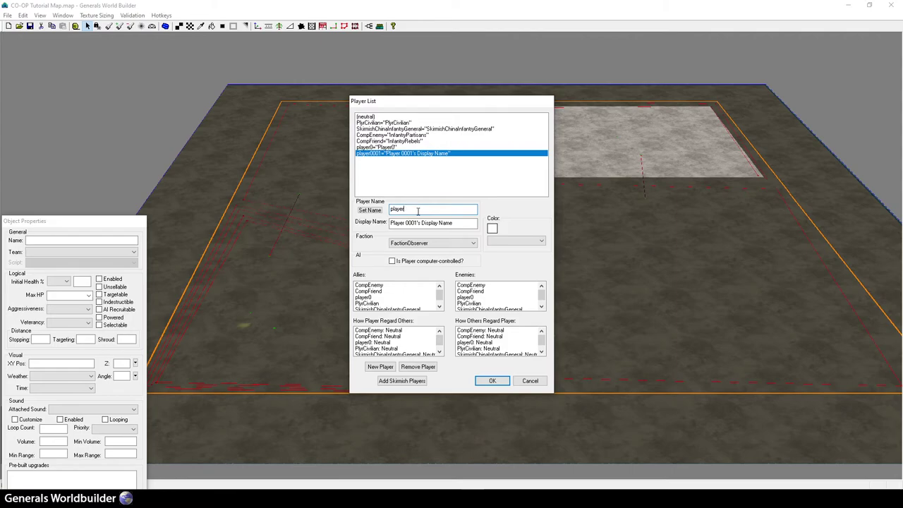
{"action": "type", "text": "1"}
{"action": "left_click_drag", "start_coordinate": [406, 223], "coordinate": [472, 223]}
{"action": "key", "text": "BackSpace"}
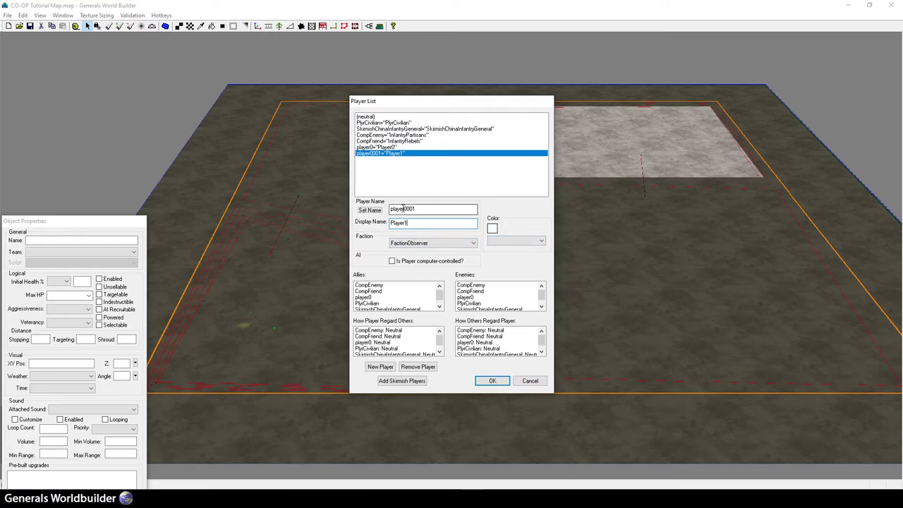
{"action": "left_click_drag", "start_coordinate": [405, 209], "coordinate": [432, 212]}
{"action": "left_click", "coordinate": [367, 211]}
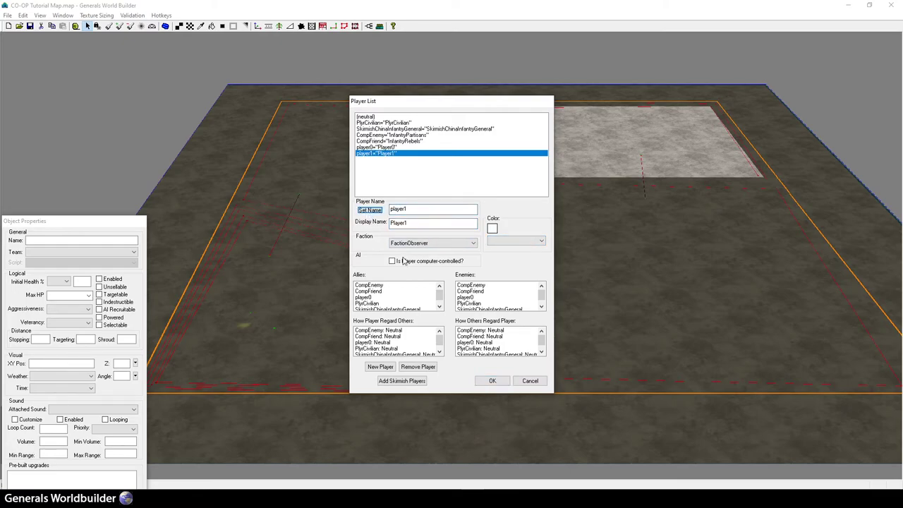
{"action": "left_click", "coordinate": [400, 262]}
Step: Add a third observer player from the FactionObserver template
{"action": "left_click", "coordinate": [380, 365]}
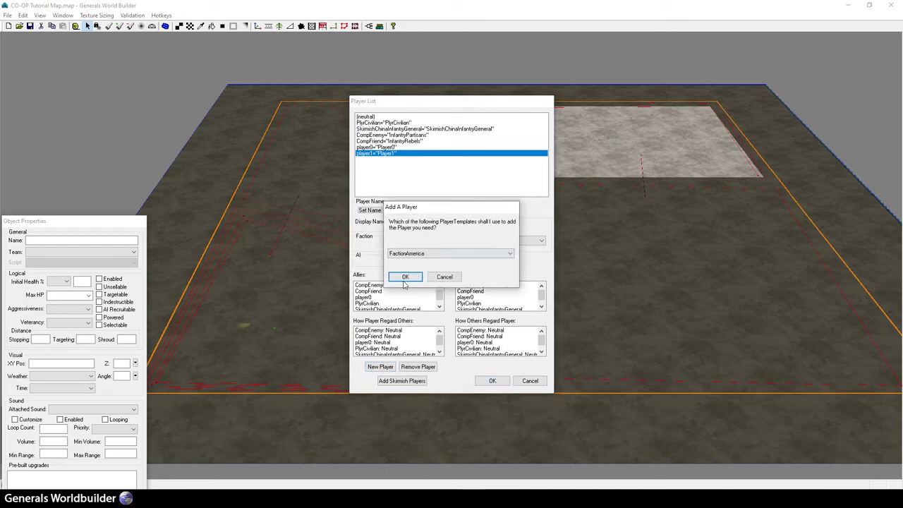
{"action": "left_click", "coordinate": [415, 253]}
{"action": "left_click", "coordinate": [408, 344]}
{"action": "left_click", "coordinate": [413, 281]}
Step: Name the third observer player player2, set its display name to Player2 and make it computer-controlled
{"action": "left_click_drag", "start_coordinate": [404, 209], "coordinate": [424, 210]}
{"action": "type", "text": "2"}
{"action": "left_click", "coordinate": [369, 210]}
{"action": "left_click_drag", "start_coordinate": [406, 223], "coordinate": [453, 223]}
{"action": "type", "text": "2"}
{"action": "left_click", "coordinate": [369, 210]}
{"action": "left_click", "coordinate": [392, 261]}
{"action": "left_click", "coordinate": [432, 243]}
{"action": "left_click", "coordinate": [424, 248]}
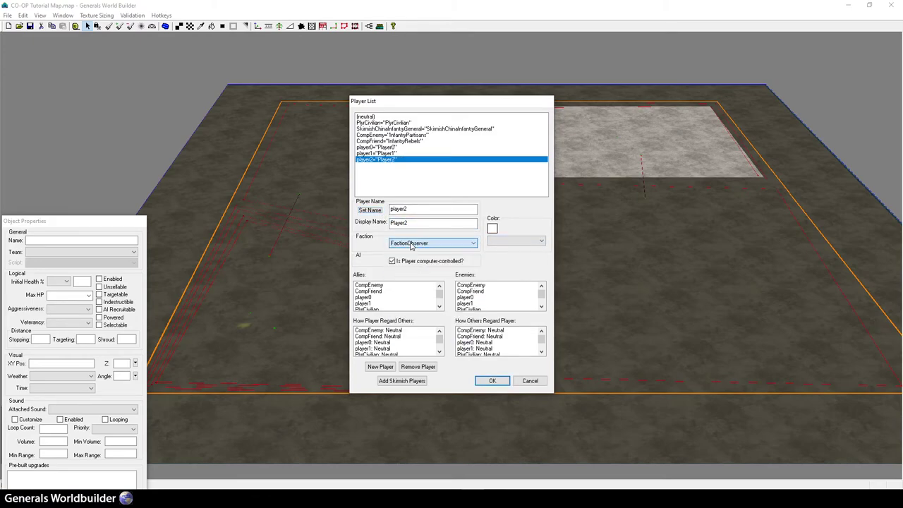
Step: Add another player from the FactionAmerica template and name it player3
{"action": "left_click", "coordinate": [377, 367]}
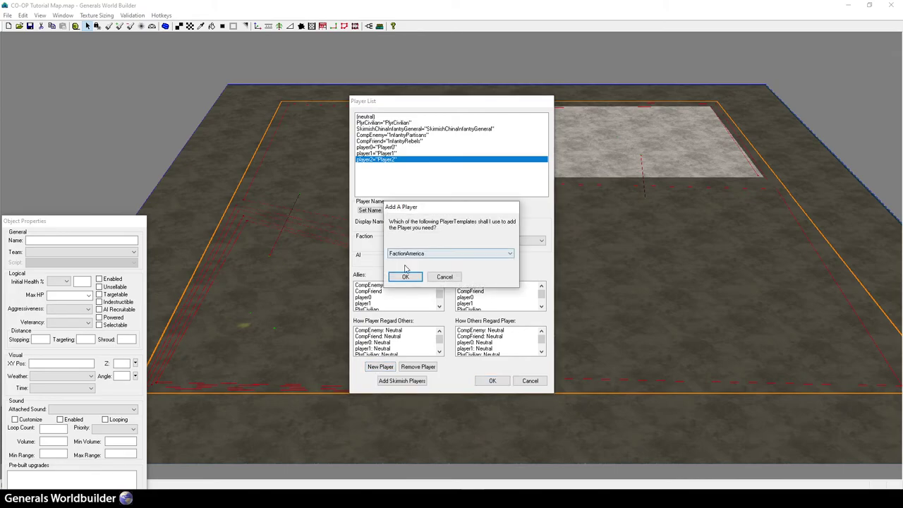
{"action": "left_click", "coordinate": [406, 276]}
{"action": "left_click", "coordinate": [405, 210]}
{"action": "type", "text": "3"}
{"action": "left_click", "coordinate": [369, 209]}
Step: Set player3's display name to Player3, change its faction to FactionObserver and make it computer-controlled
{"action": "left_click", "coordinate": [405, 223]}
{"action": "left_click_drag", "start_coordinate": [405, 223], "coordinate": [453, 224]}
{"action": "type", "text": "3"}
{"action": "left_click", "coordinate": [368, 211]}
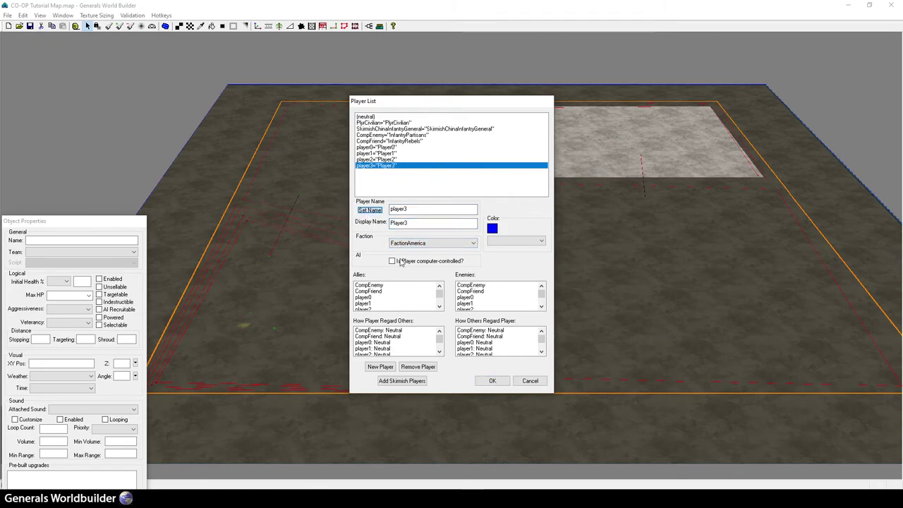
{"action": "left_click", "coordinate": [423, 243]}
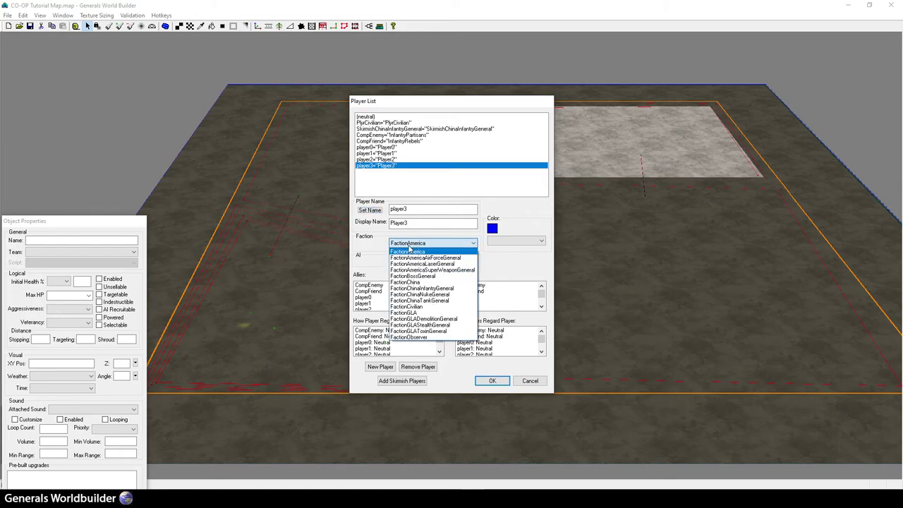
{"action": "left_click", "coordinate": [412, 318]}
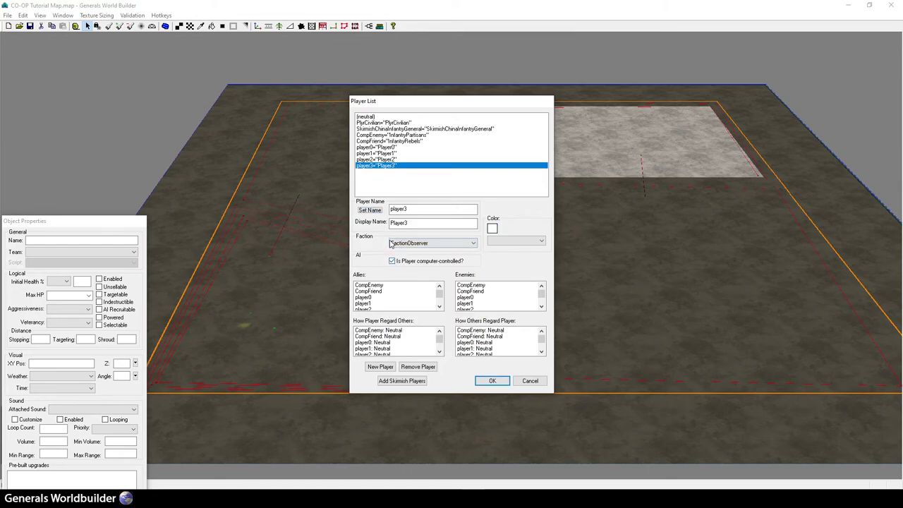
Step: Add a fifth observer player from the FactionObserver template
{"action": "left_click", "coordinate": [380, 367]}
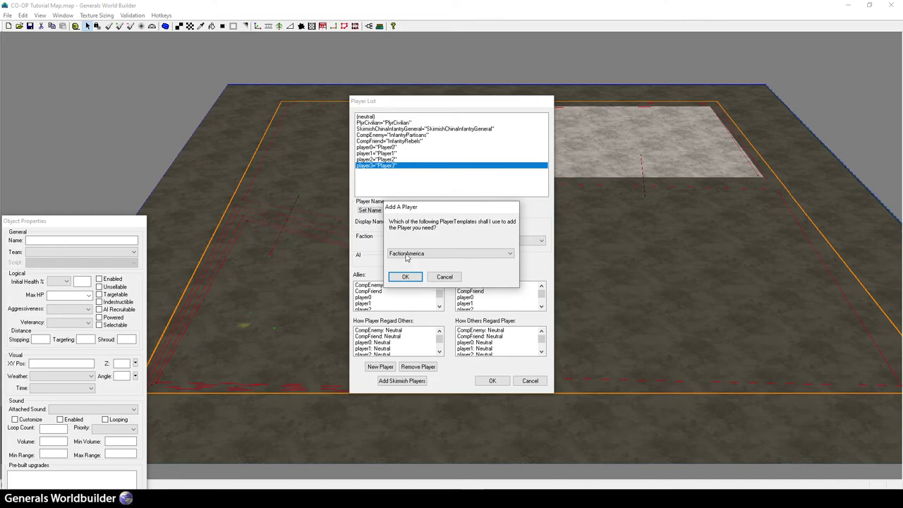
{"action": "left_click", "coordinate": [406, 255]}
{"action": "left_click", "coordinate": [411, 345]}
{"action": "left_click", "coordinate": [406, 276]}
Step: Name the fifth observer player player4, set its display name to Player4 and make it computer-controlled
{"action": "left_click_drag", "start_coordinate": [401, 209], "coordinate": [428, 222]}
{"action": "type", "text": "4"}
{"action": "left_click", "coordinate": [370, 209]}
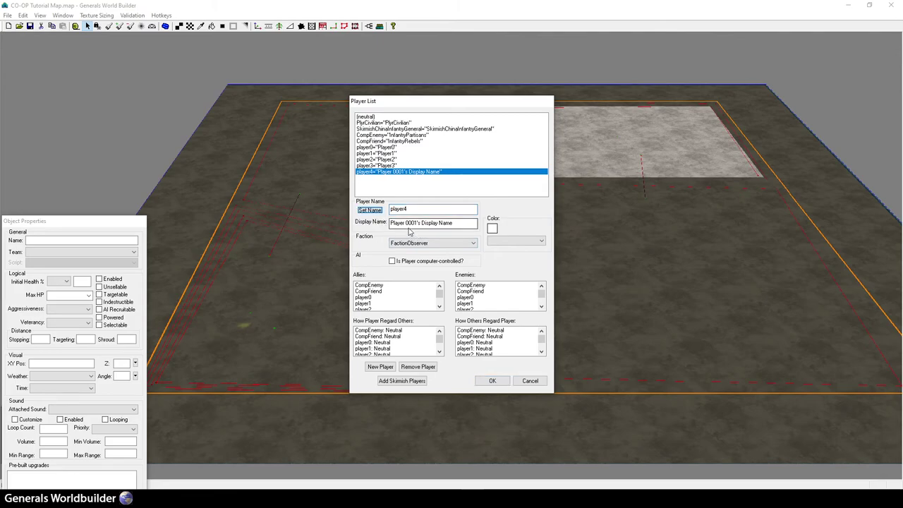
{"action": "left_click_drag", "start_coordinate": [405, 223], "coordinate": [453, 223]}
{"action": "type", "text": "4"}
{"action": "left_click", "coordinate": [371, 209]}
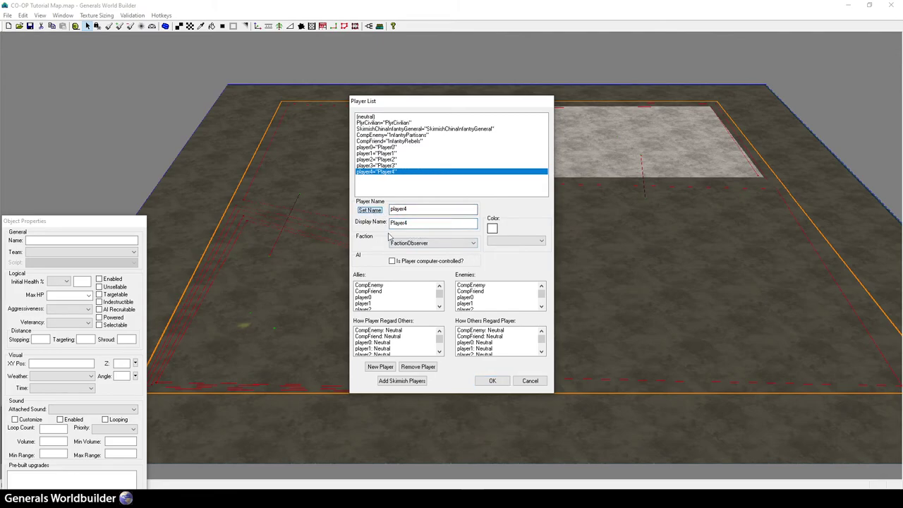
{"action": "left_click", "coordinate": [406, 244]}
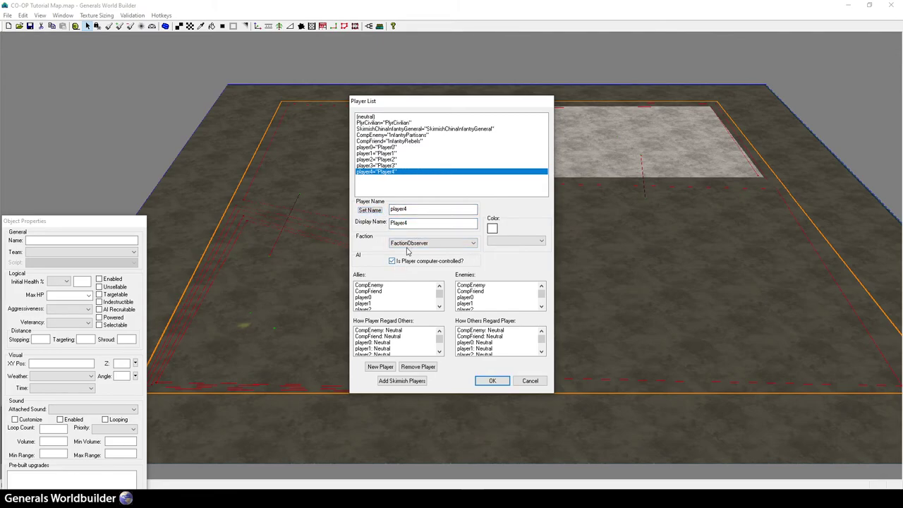
Step: Add a sixth observer player from the FactionObserver template
{"action": "left_click", "coordinate": [380, 366]}
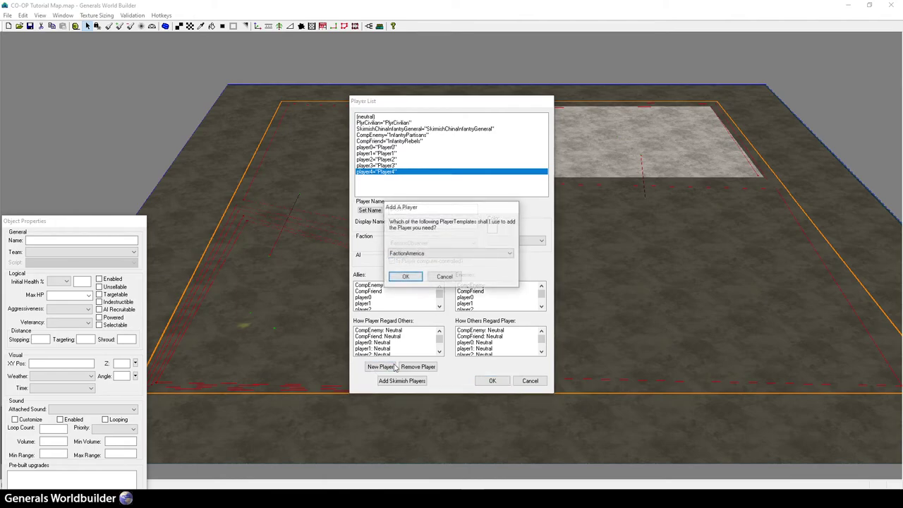
{"action": "left_click", "coordinate": [419, 258]}
{"action": "left_click", "coordinate": [428, 349]}
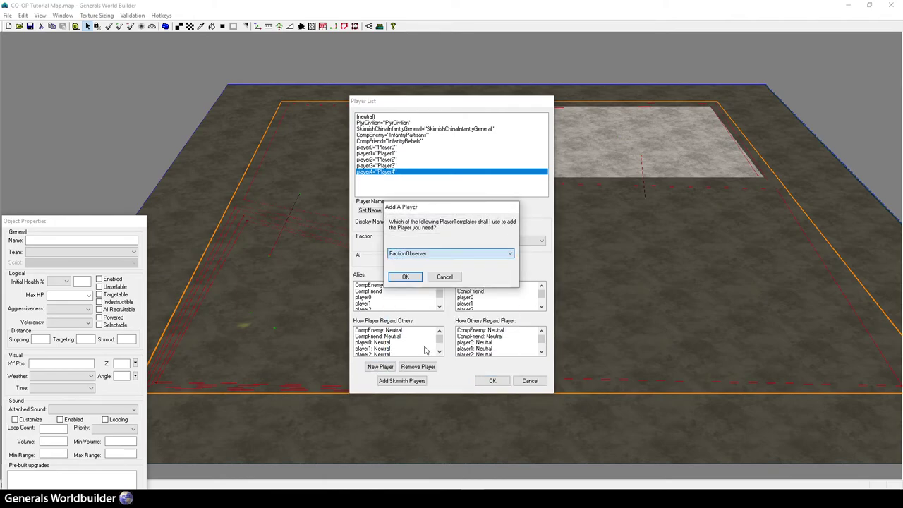
{"action": "left_click", "coordinate": [403, 277]}
Step: Name the sixth observer player player5 and set its display name to Player5
{"action": "left_click_drag", "start_coordinate": [415, 209], "coordinate": [404, 210]}
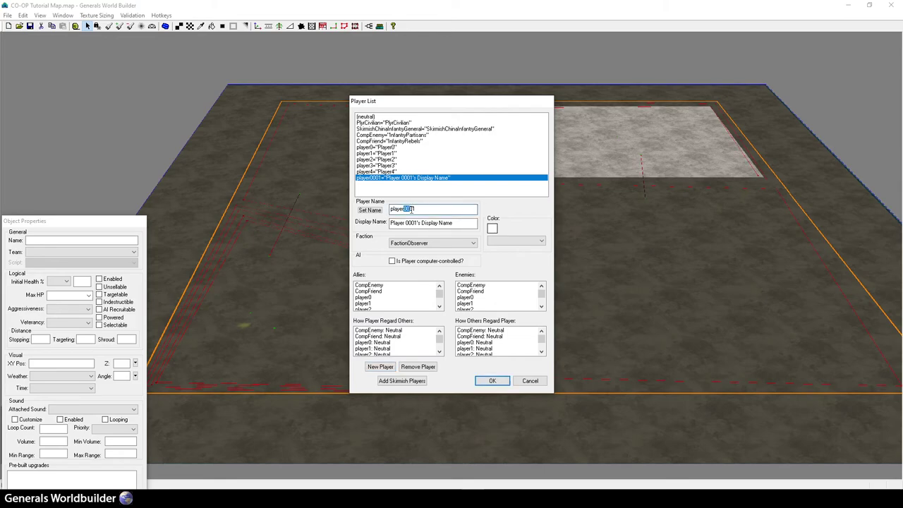
{"action": "left_click", "coordinate": [378, 210]}
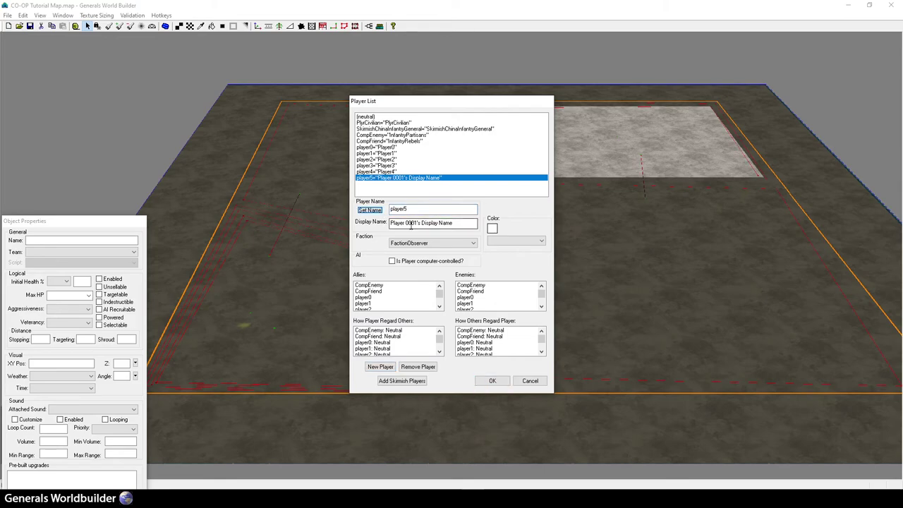
{"action": "left_click_drag", "start_coordinate": [407, 223], "coordinate": [415, 251]}
{"action": "type", "text": "5"}
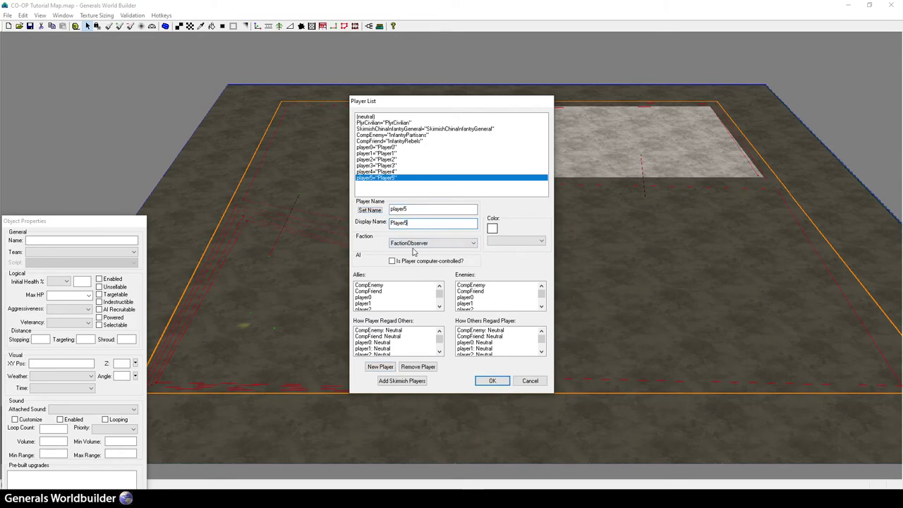
Step: Make player5 computer-controlled and add a seventh observer player from the FactionObserver template
{"action": "left_click", "coordinate": [392, 261]}
{"action": "left_click", "coordinate": [380, 366]}
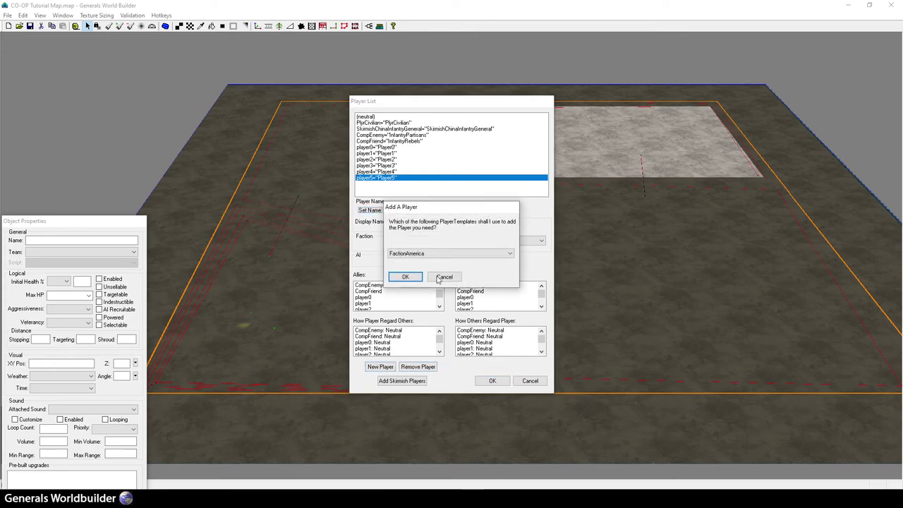
{"action": "left_click", "coordinate": [414, 254]}
{"action": "left_click", "coordinate": [418, 348]}
{"action": "left_click", "coordinate": [406, 277]}
Step: Name the seventh observer player player6 and set its display name to Player6
{"action": "left_click_drag", "start_coordinate": [399, 209], "coordinate": [419, 212]}
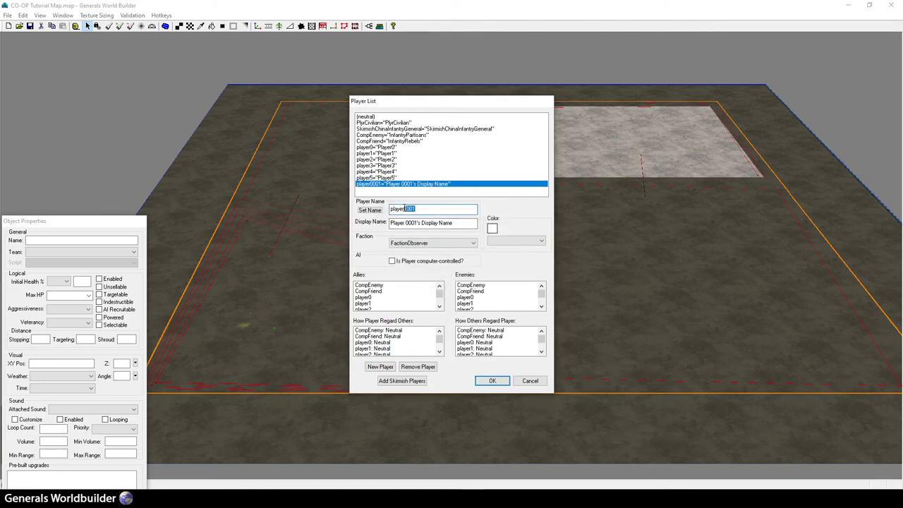
{"action": "type", "text": "6"}
{"action": "key", "text": "Return"}
{"action": "left_click_drag", "start_coordinate": [404, 223], "coordinate": [481, 245]}
{"action": "type", "text": "6"}
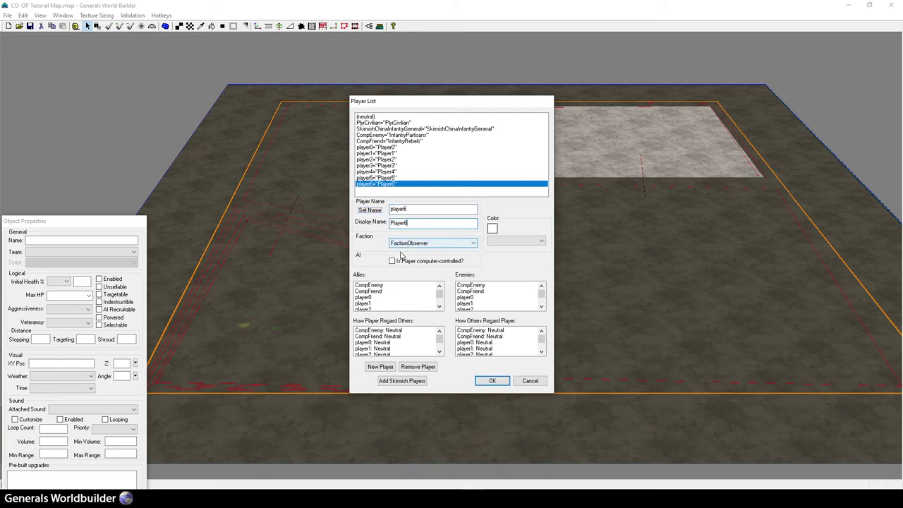
Step: Add an eighth observer player from the FactionObserver template
{"action": "left_click", "coordinate": [381, 366]}
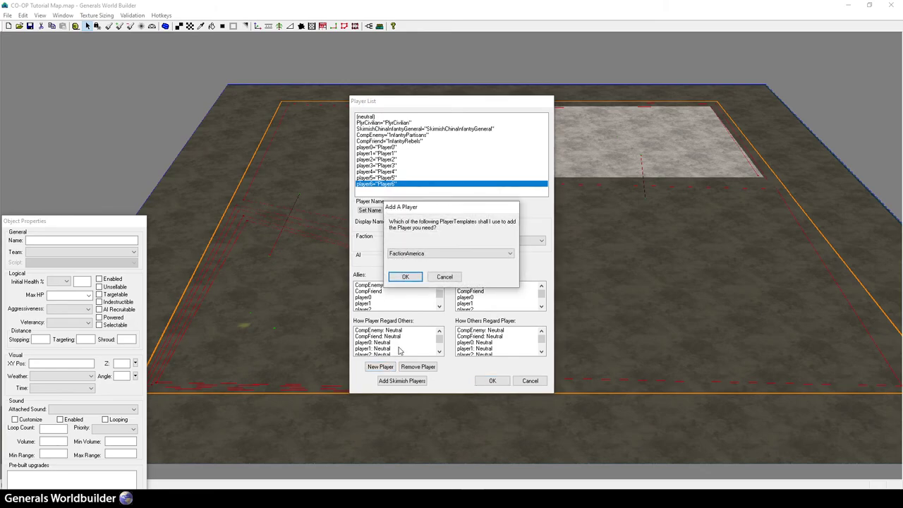
{"action": "left_click", "coordinate": [415, 253]}
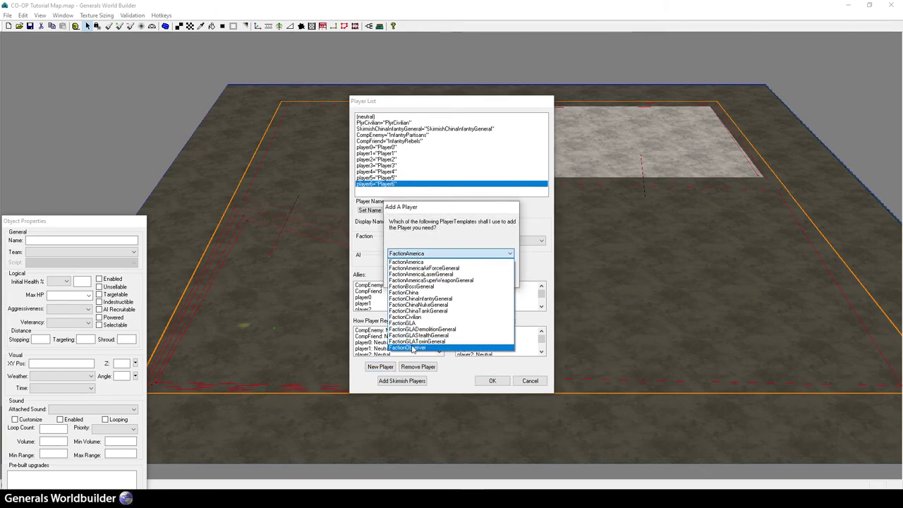
{"action": "left_click", "coordinate": [413, 344]}
{"action": "left_click", "coordinate": [406, 277]}
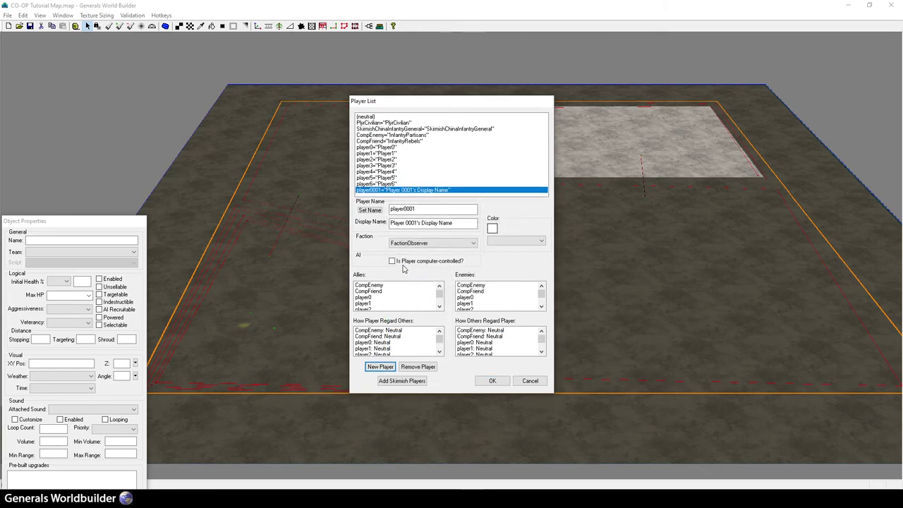
Step: Make the eighth observer player computer-controlled, name it player7 and set its display name to Player7
{"action": "left_click", "coordinate": [402, 261]}
{"action": "double_click", "coordinate": [411, 209]}
{"action": "type", "text": "player7"}
{"action": "left_click", "coordinate": [371, 211]}
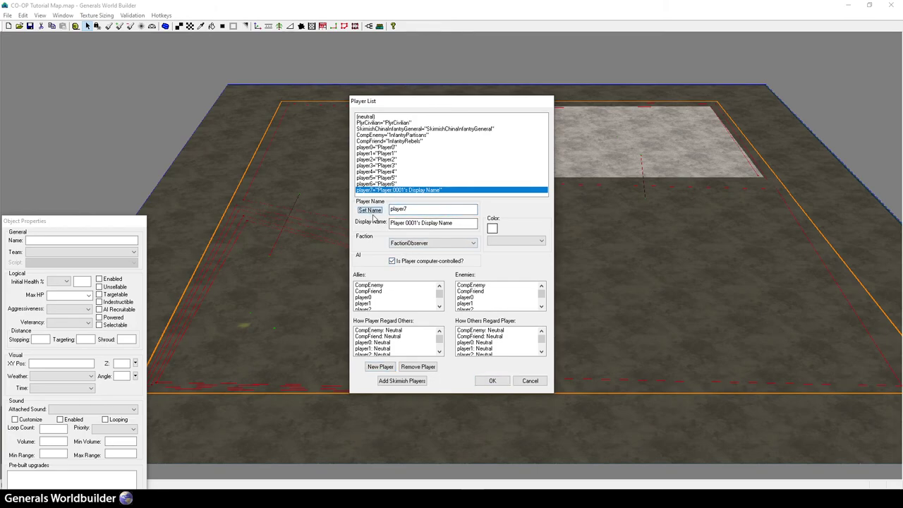
{"action": "left_click_drag", "start_coordinate": [405, 226], "coordinate": [523, 262]}
{"action": "type", "text": "7"}
{"action": "left_click", "coordinate": [370, 209]}
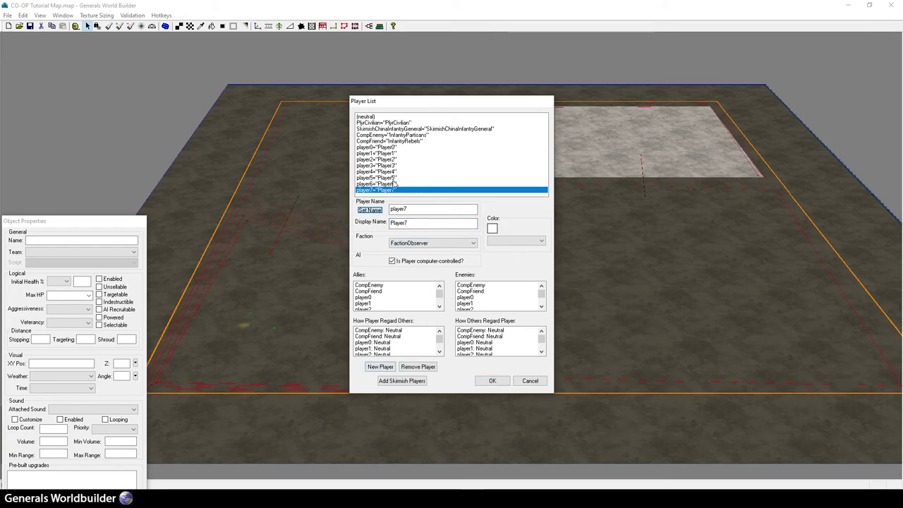
{"action": "key", "text": "Tab"}
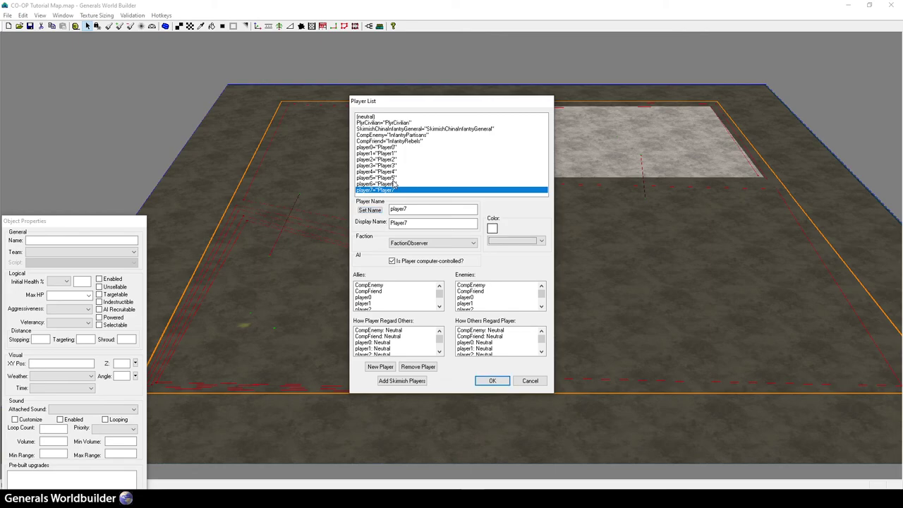
Step: Review the settings of each player from player7 up through CompFriend, CompEnemy and SkirmishChinaInfantryGeneral
{"action": "left_click", "coordinate": [400, 192]}
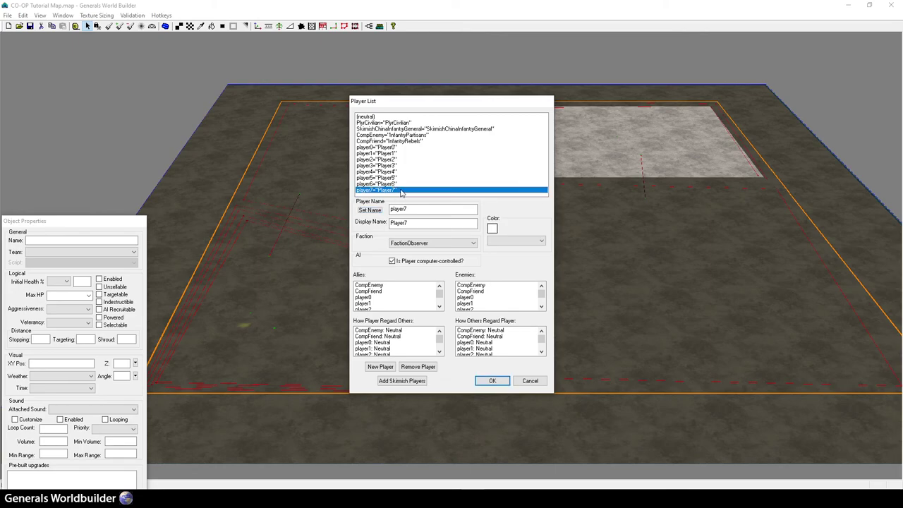
{"action": "key", "text": "Up"}
{"action": "key", "text": "Up"}
{"action": "key", "text": "Up"}
{"action": "key", "text": "Up"}
{"action": "key", "text": "Up"}
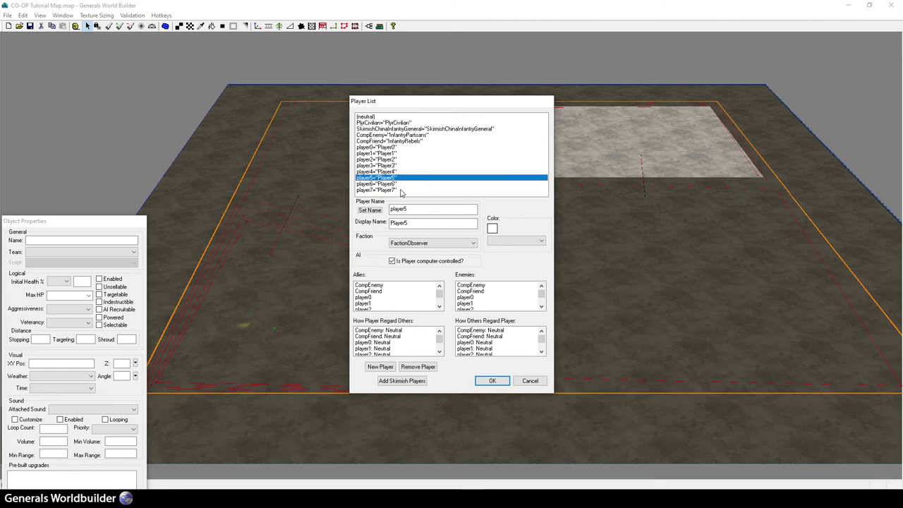
{"action": "key", "text": "Up"}
{"action": "key", "text": "Up"}
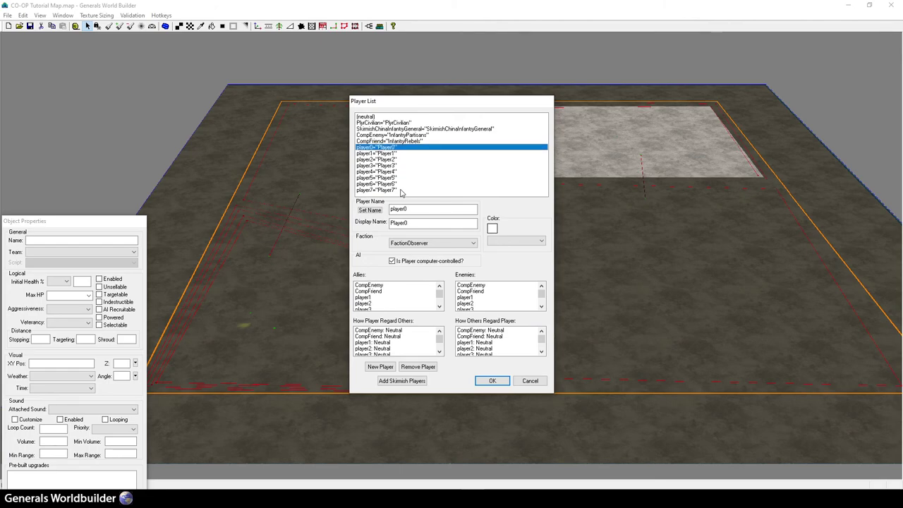
{"action": "key", "text": "Up"}
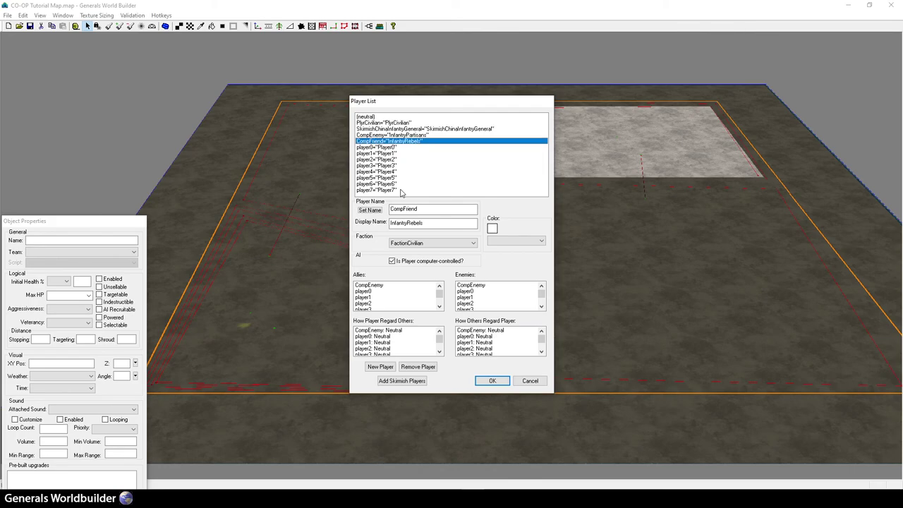
{"action": "key", "text": "Down"}
{"action": "key", "text": "Up"}
{"action": "key", "text": "Down"}
{"action": "key", "text": "Up"}
{"action": "key", "text": "Down"}
{"action": "key", "text": "Up"}
{"action": "key", "text": "Up"}
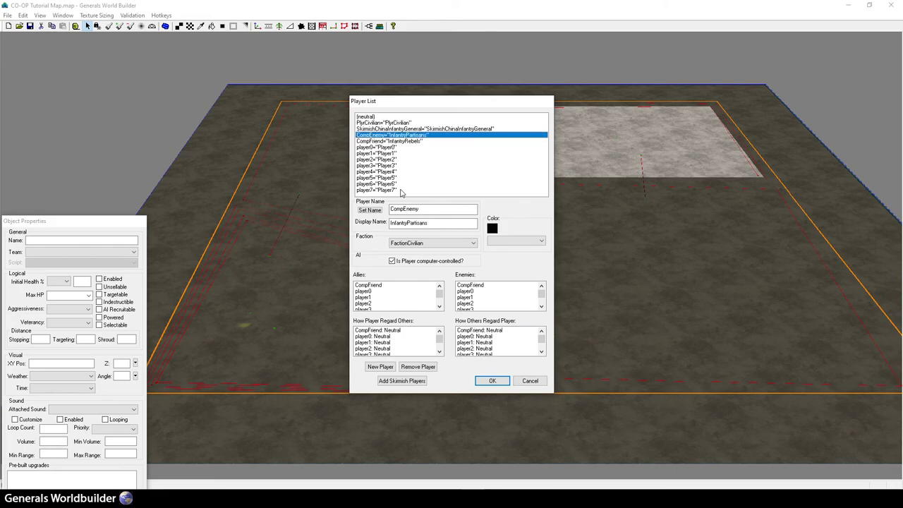
{"action": "key", "text": "Down"}
{"action": "key", "text": "Up"}
{"action": "key", "text": "Up"}
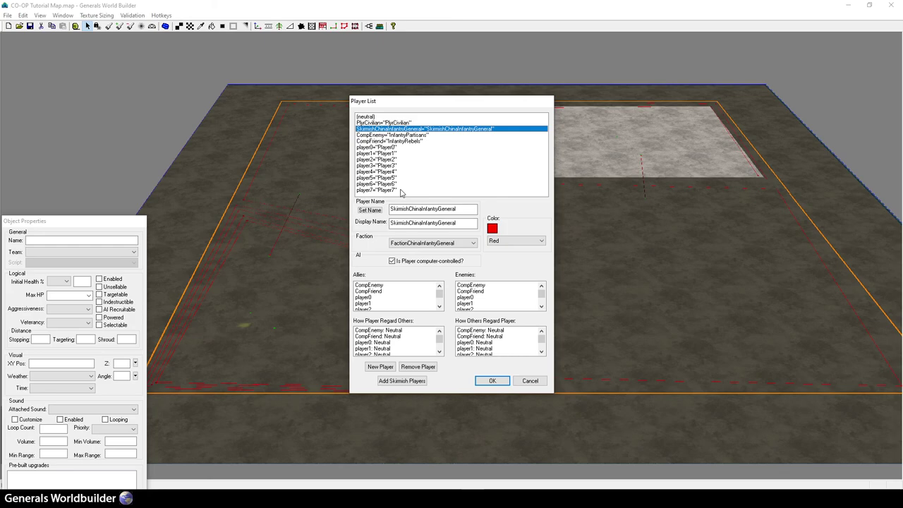
Step: Check the PlyrCivilian and CompFriend settings, and accept the changes to the player list
{"action": "left_click", "coordinate": [386, 123]}
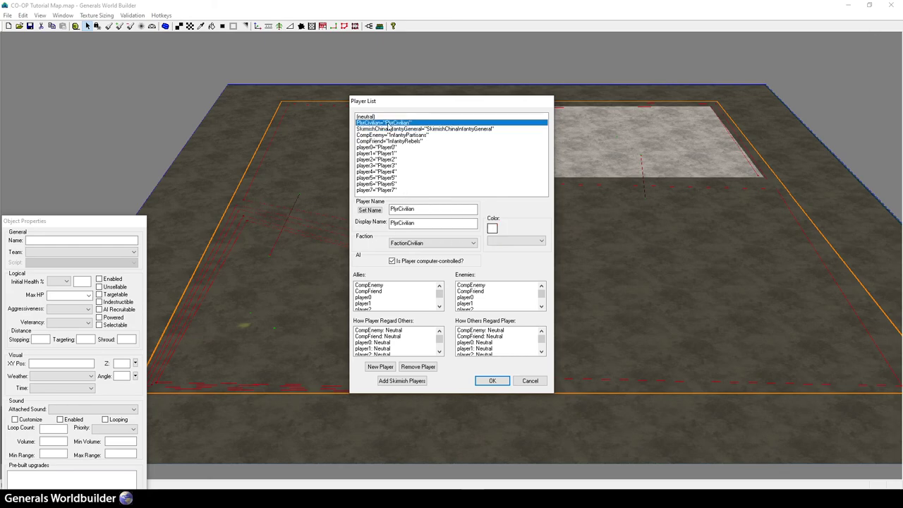
{"action": "left_click", "coordinate": [392, 141]}
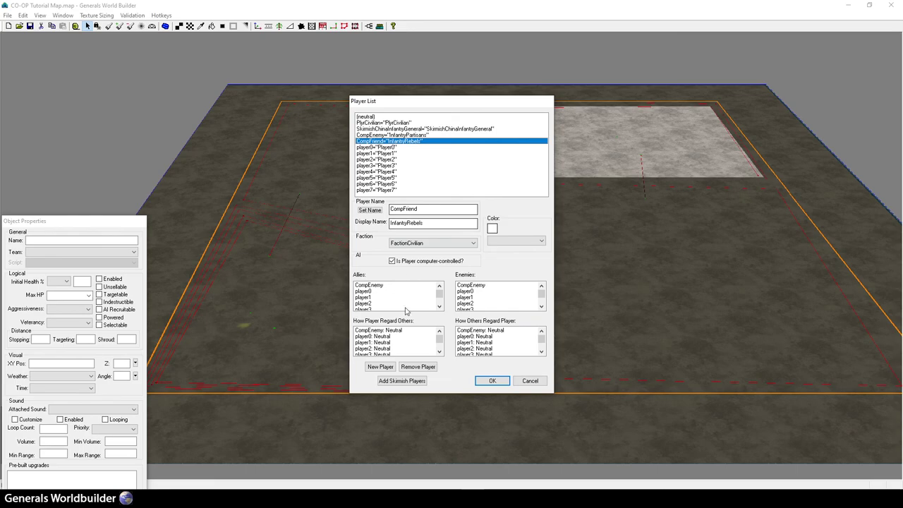
{"action": "left_click", "coordinate": [492, 381]}
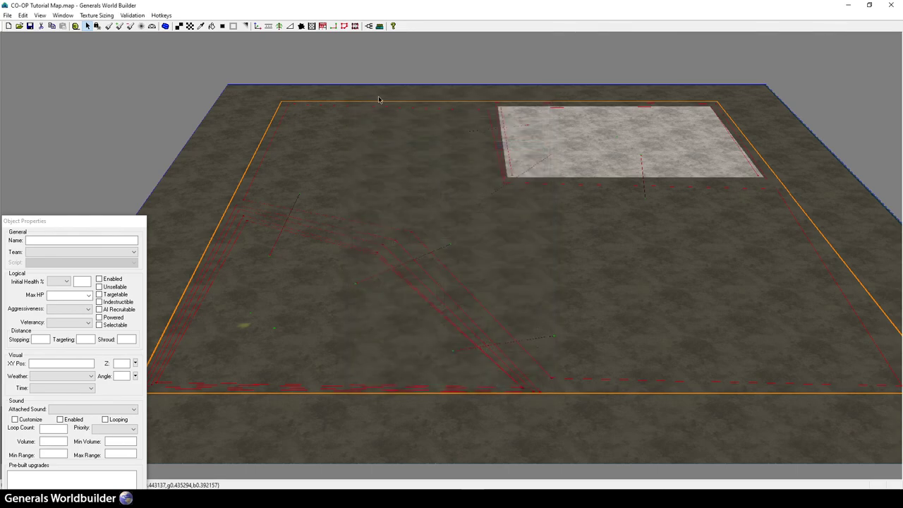
Step: Examine the map's script list, including the folders under PlyrCivilian and SkirmishChinaInfantryGeneral, and close it
{"action": "left_click", "coordinate": [369, 26]}
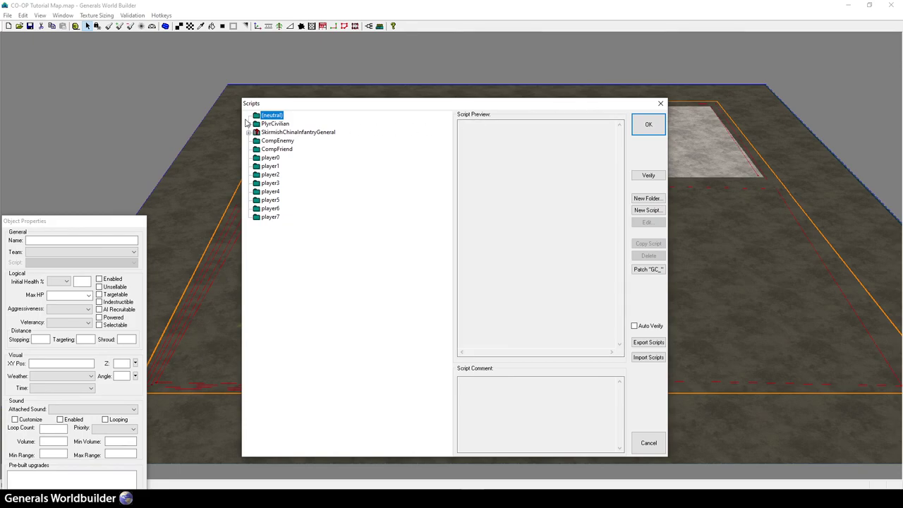
{"action": "left_click", "coordinate": [247, 124]}
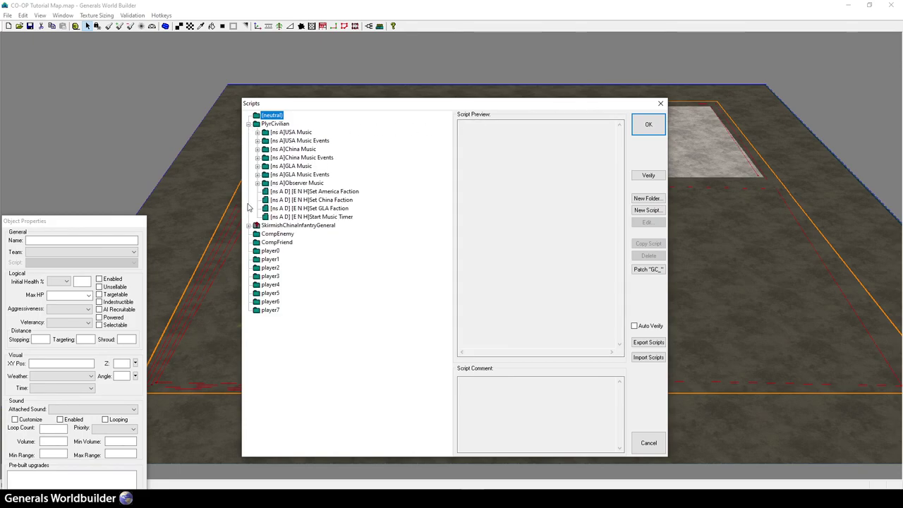
{"action": "left_click", "coordinate": [248, 124]}
{"action": "left_click", "coordinate": [248, 133]}
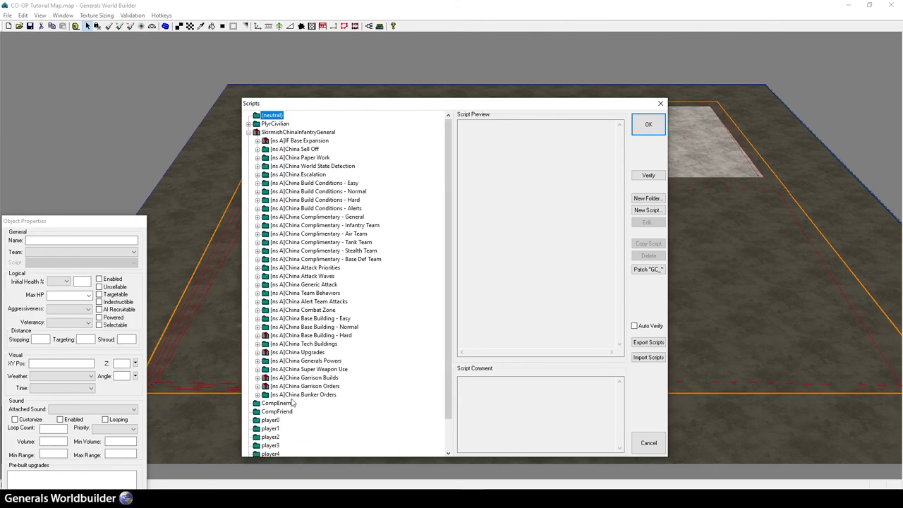
{"action": "left_click_drag", "start_coordinate": [307, 106], "coordinate": [411, 81]}
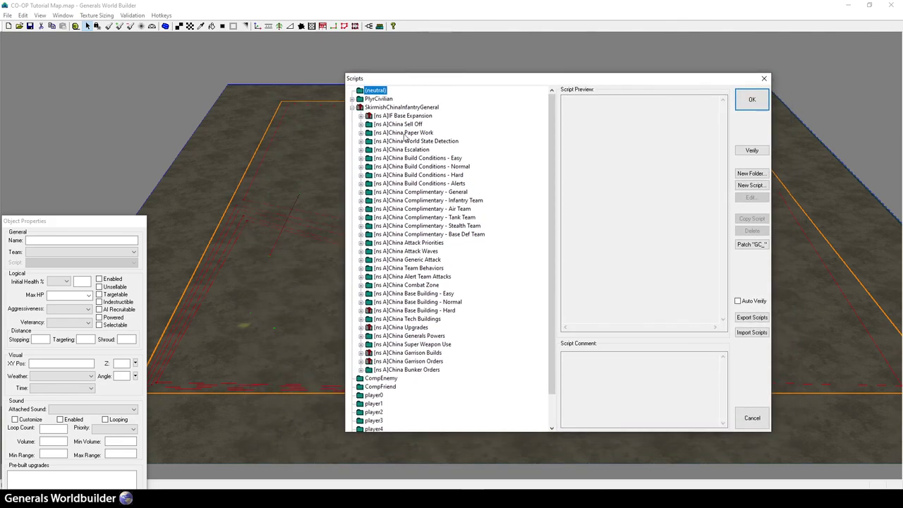
{"action": "mouse_move", "coordinate": [518, 500]}
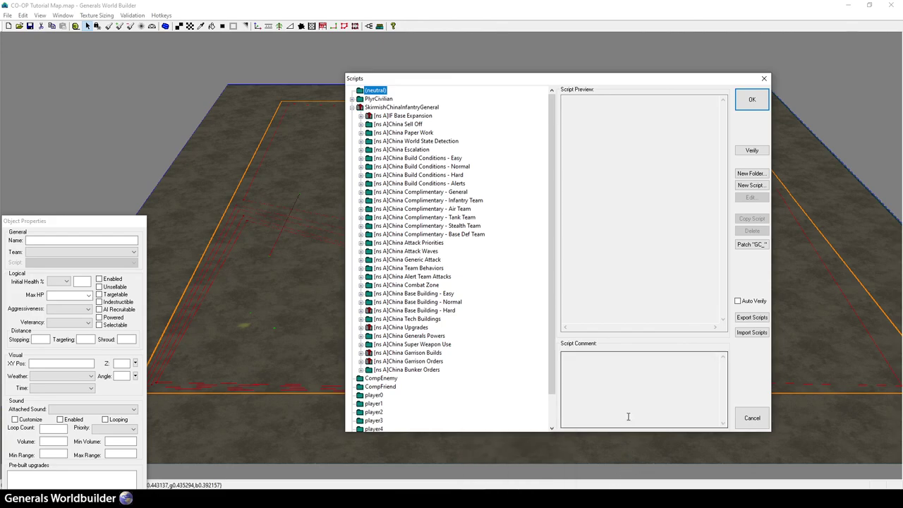
{"action": "left_click", "coordinate": [752, 100]}
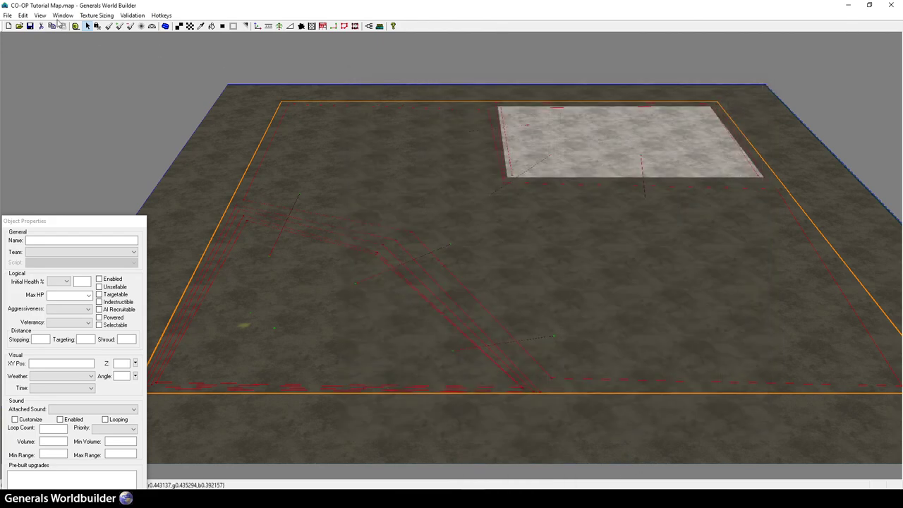